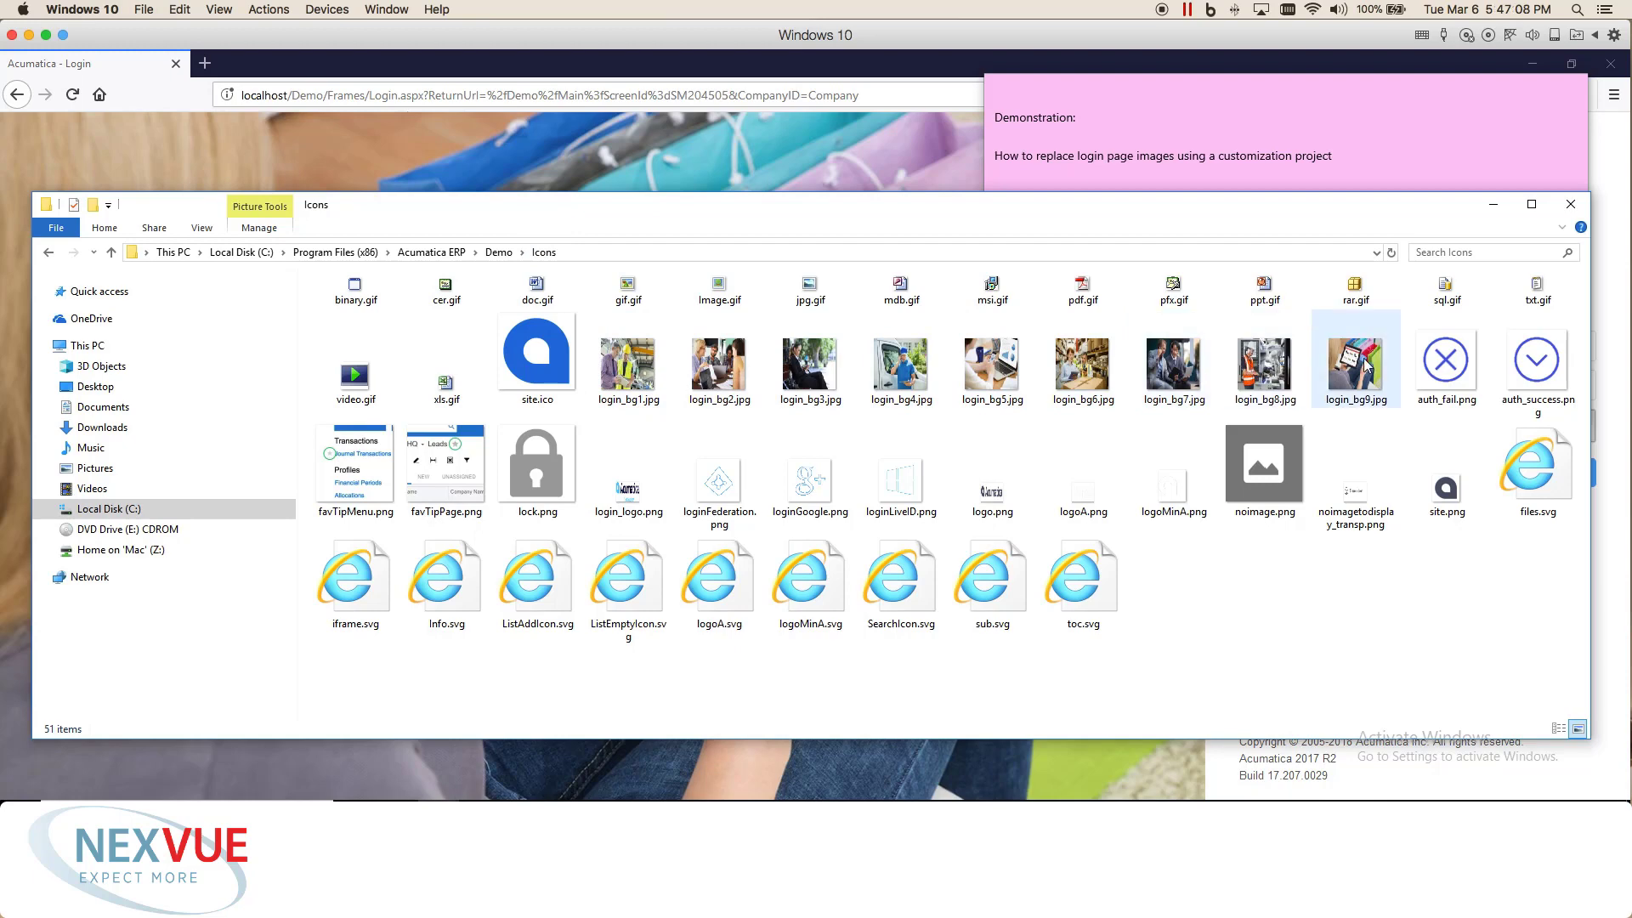
Step: Display the nine login_bg JPG background images in the Demo site's Icons folder
mouse_move(1366, 366)
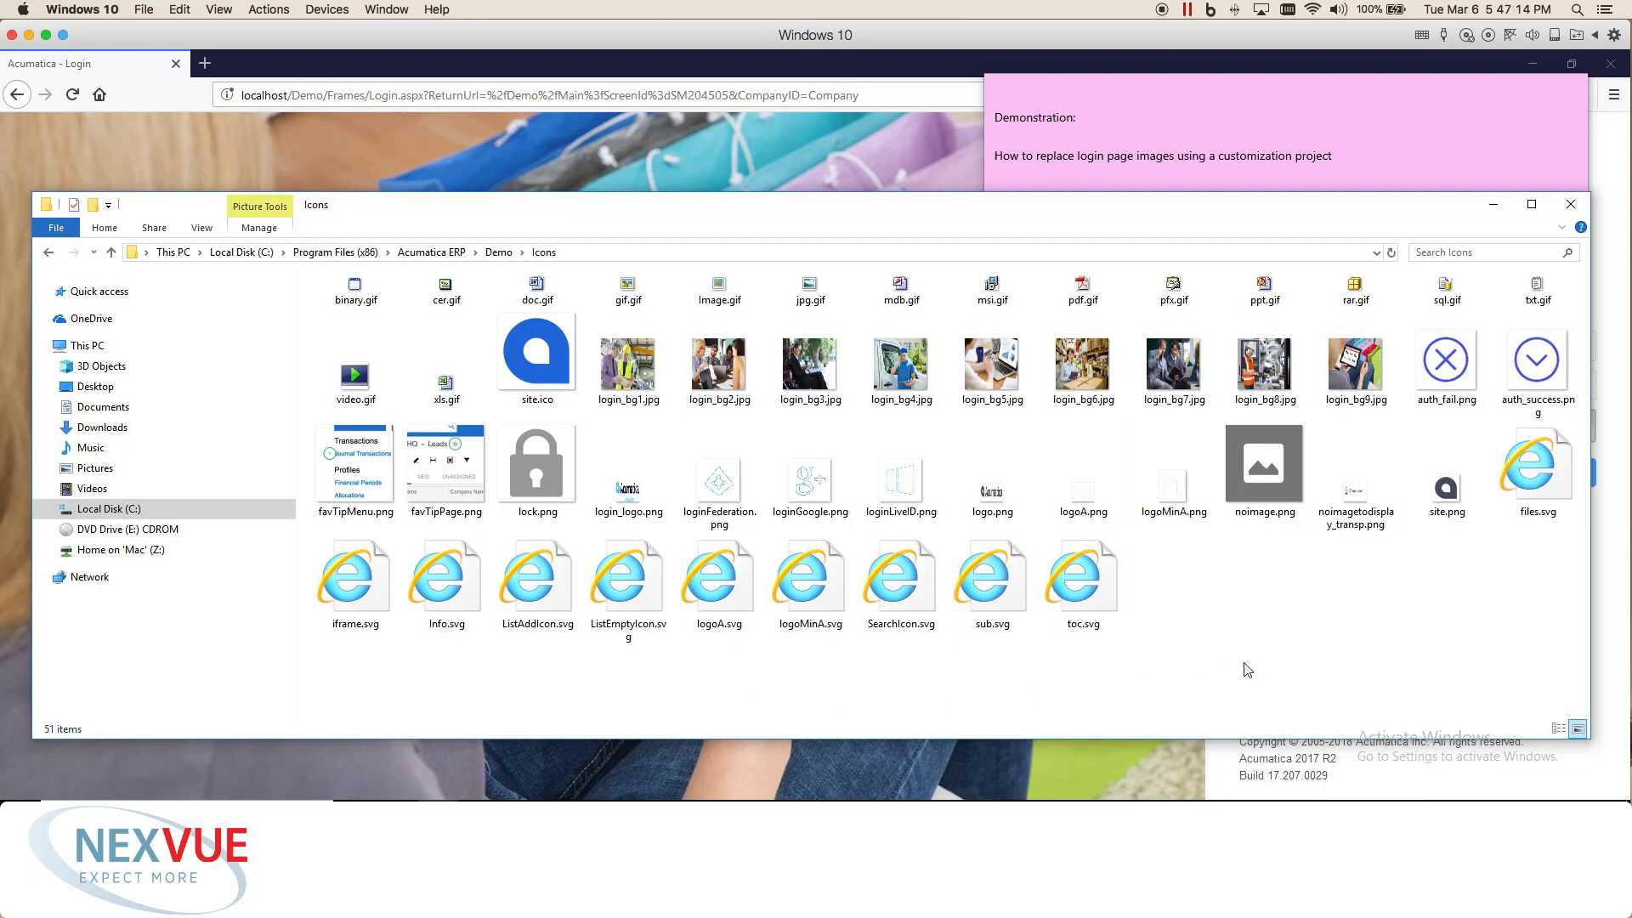
Step: Copy all nine downloaded photos from the Downloads folder
mouse_move(436, 795)
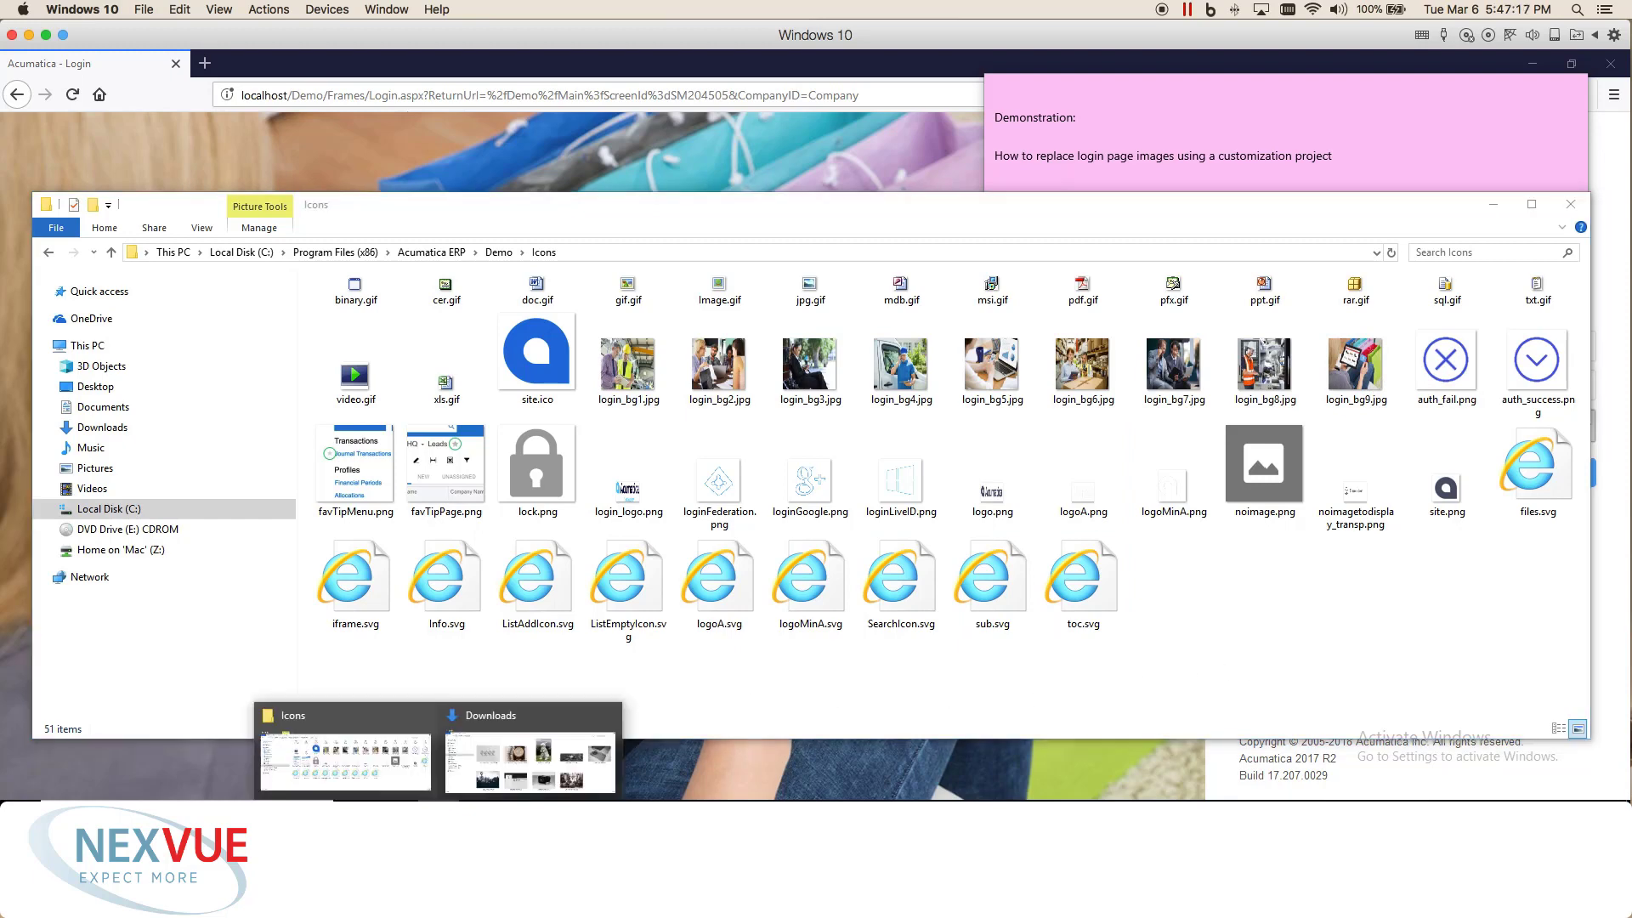
left_click(512, 743)
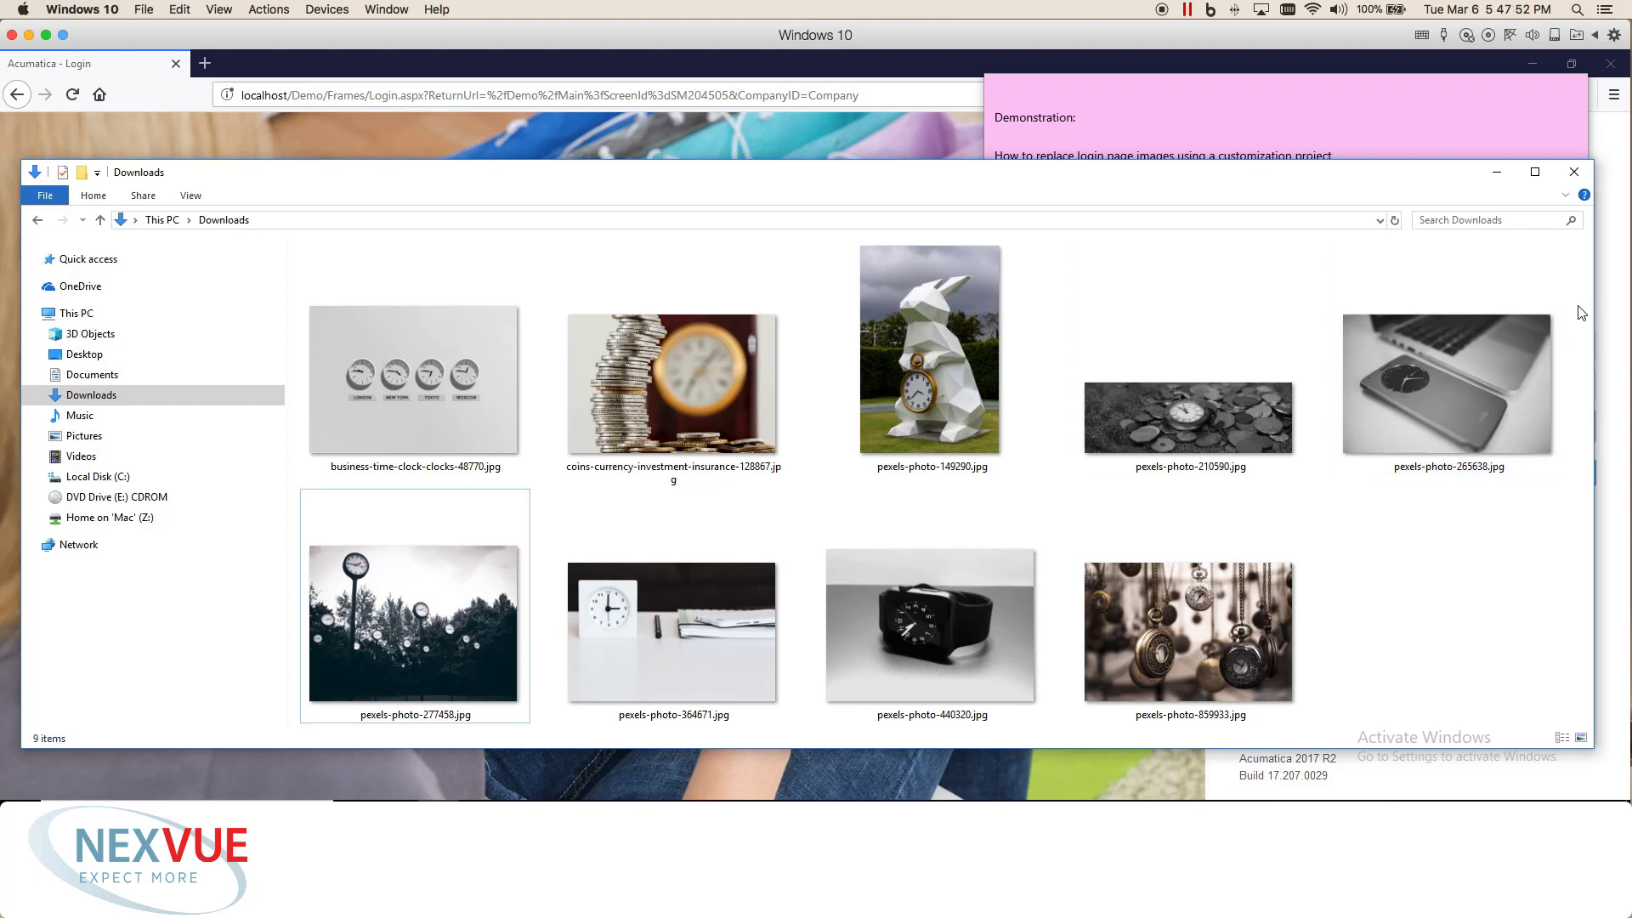
left_click_drag(1579, 306, 401, 639)
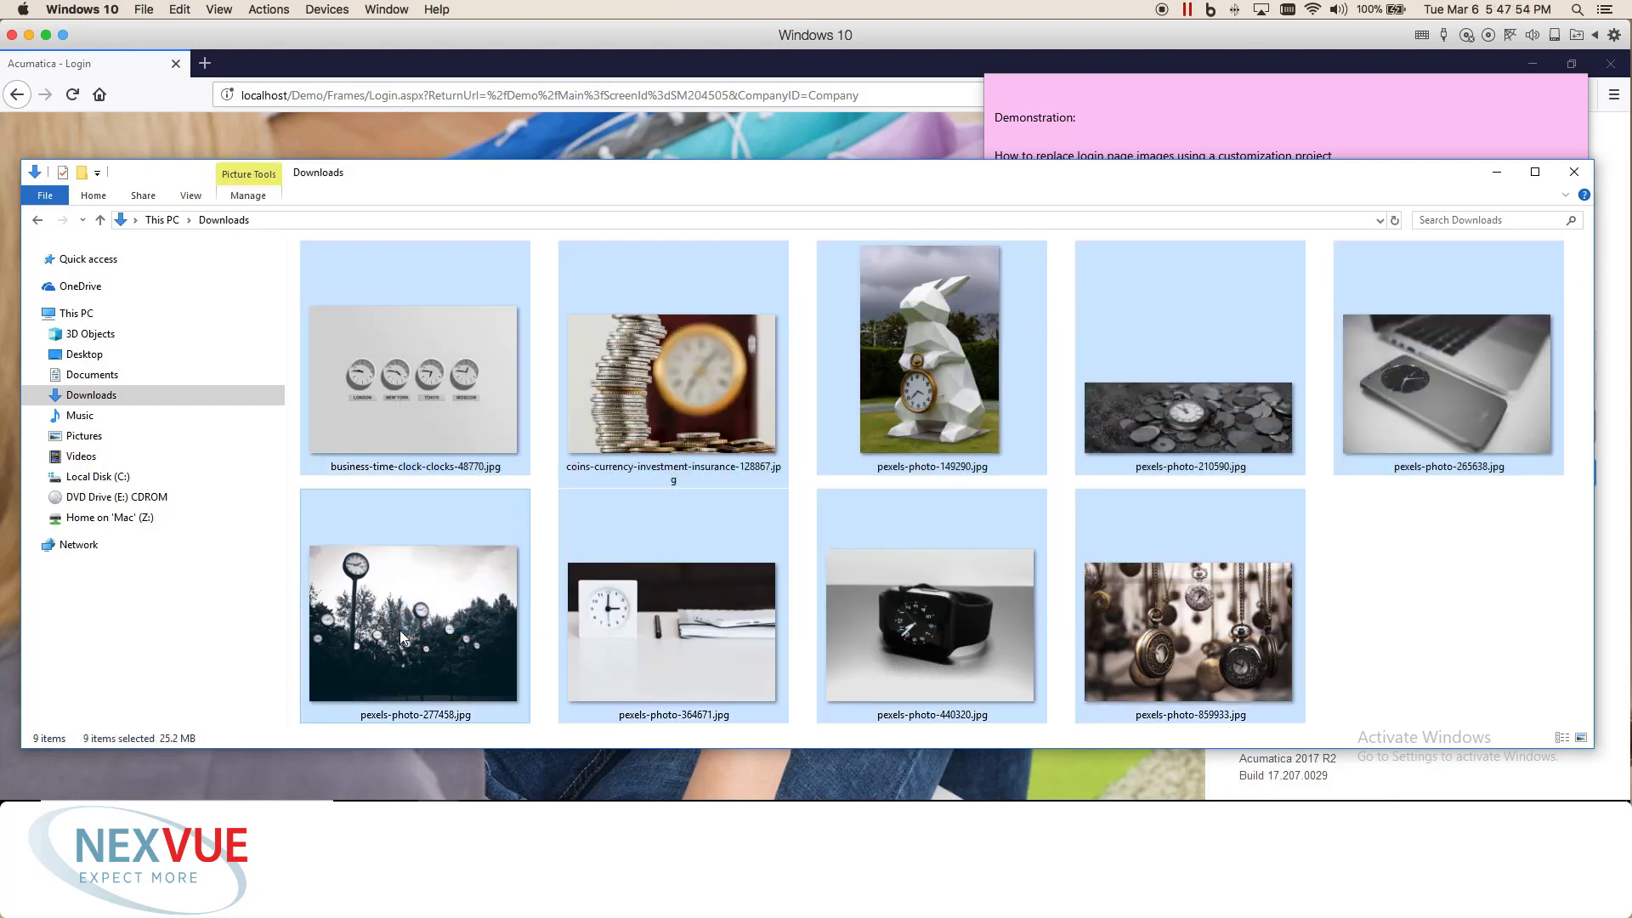
right_click(416, 439)
left_click(478, 702)
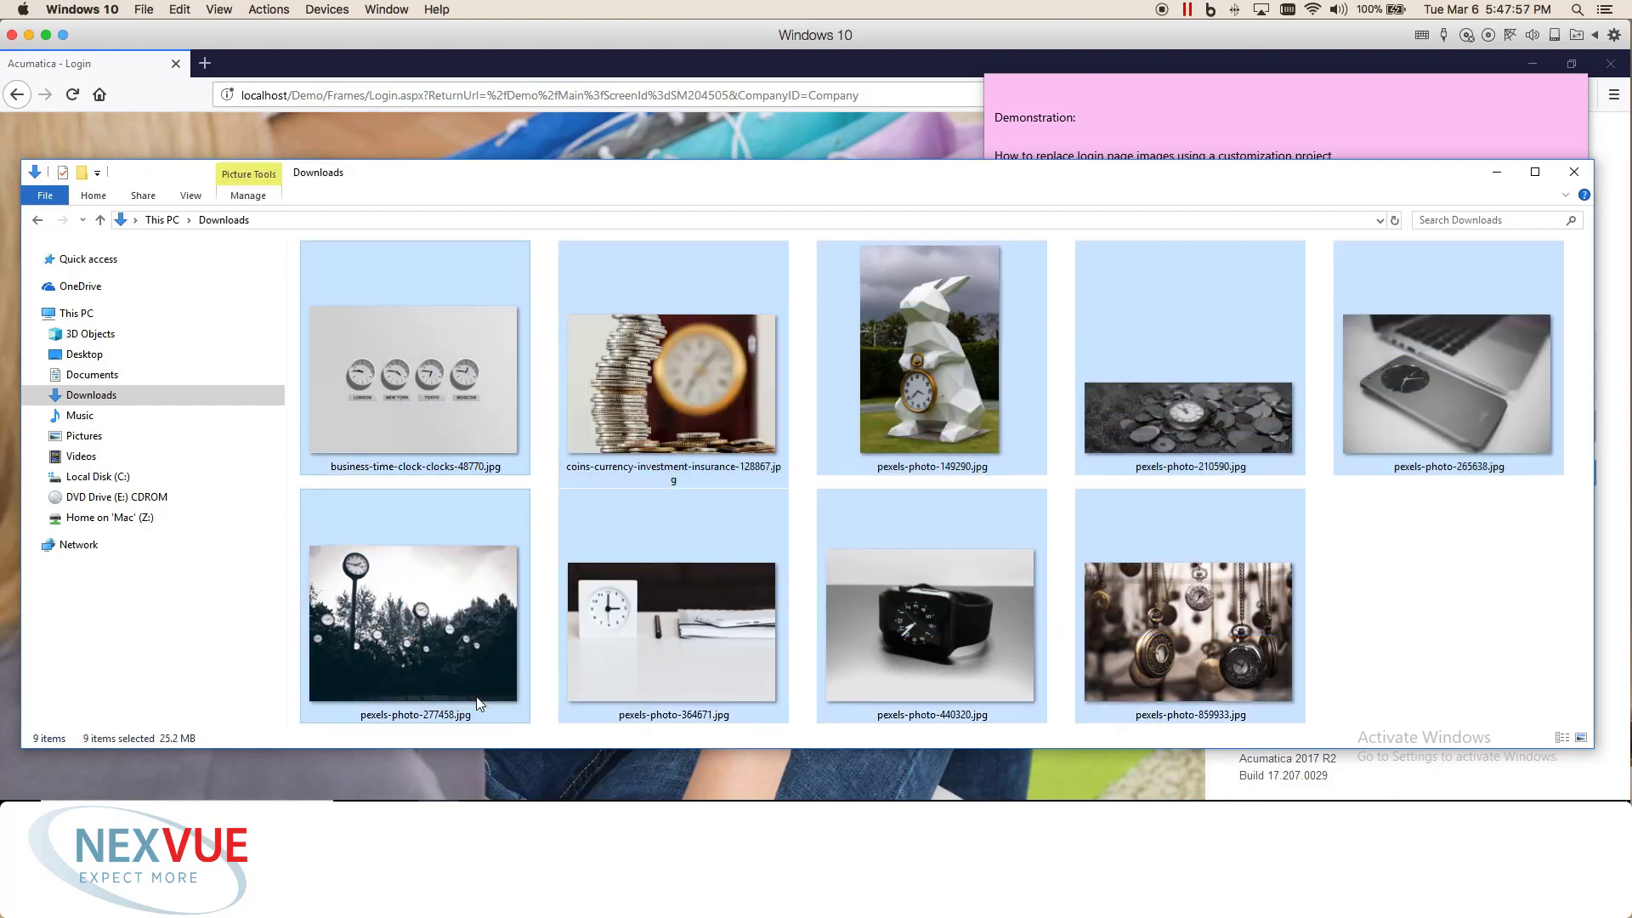
Step: Paste the photos into C:\Program Files (x86)\Acumatica ERP\Demo\IconsCustomized, approving administrator permission
left_click(95, 477)
double_click(356, 327)
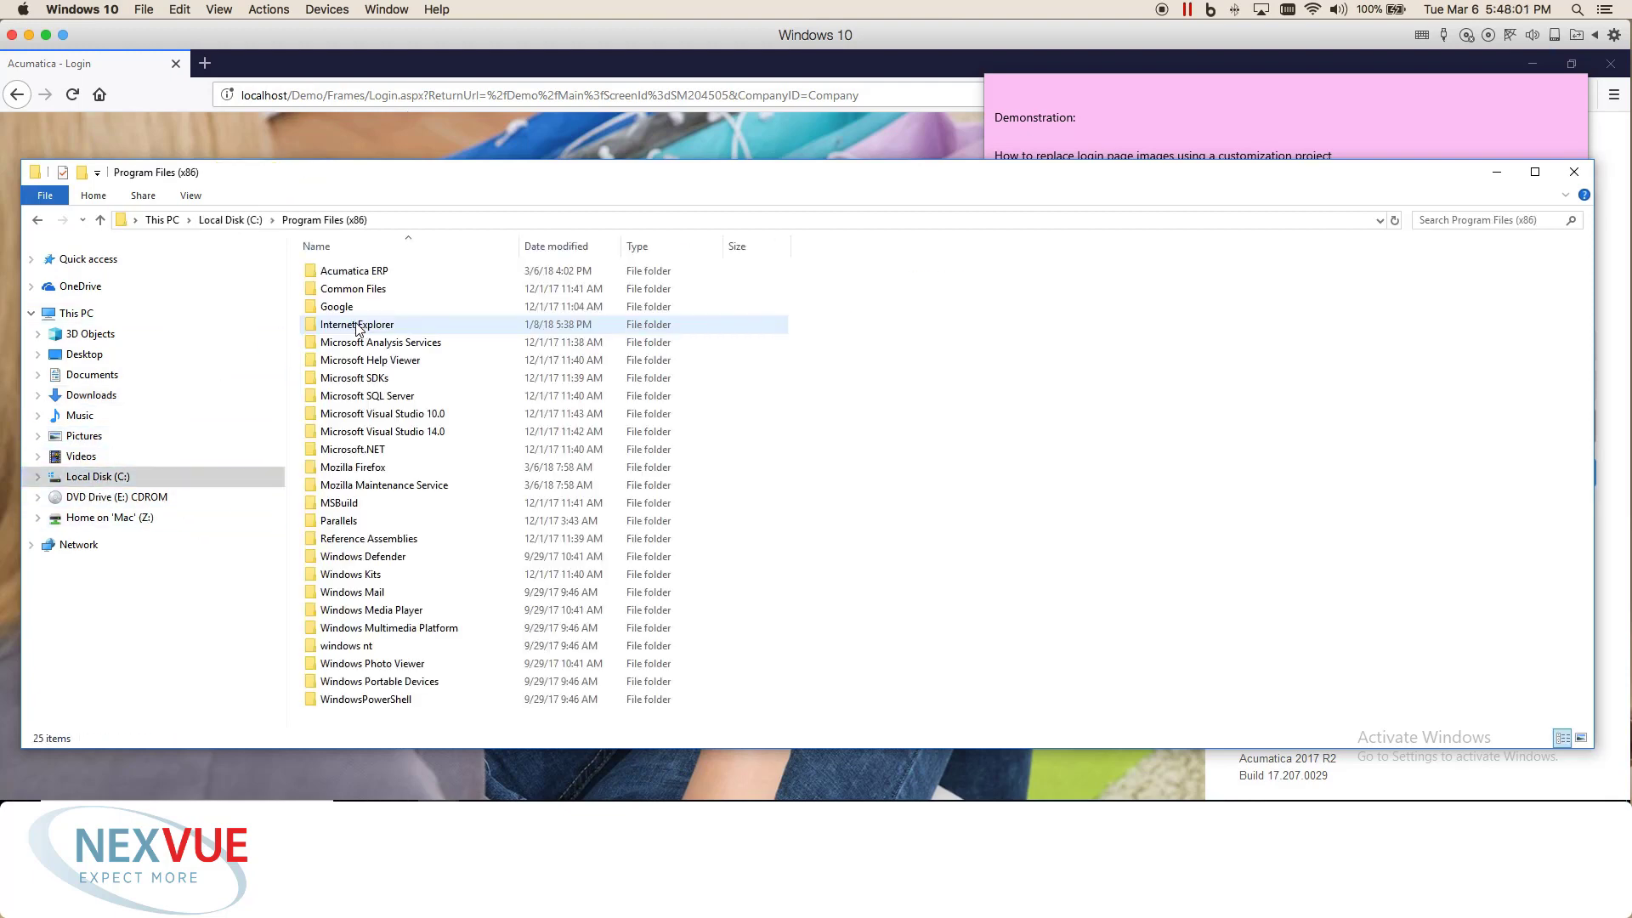
double_click(350, 272)
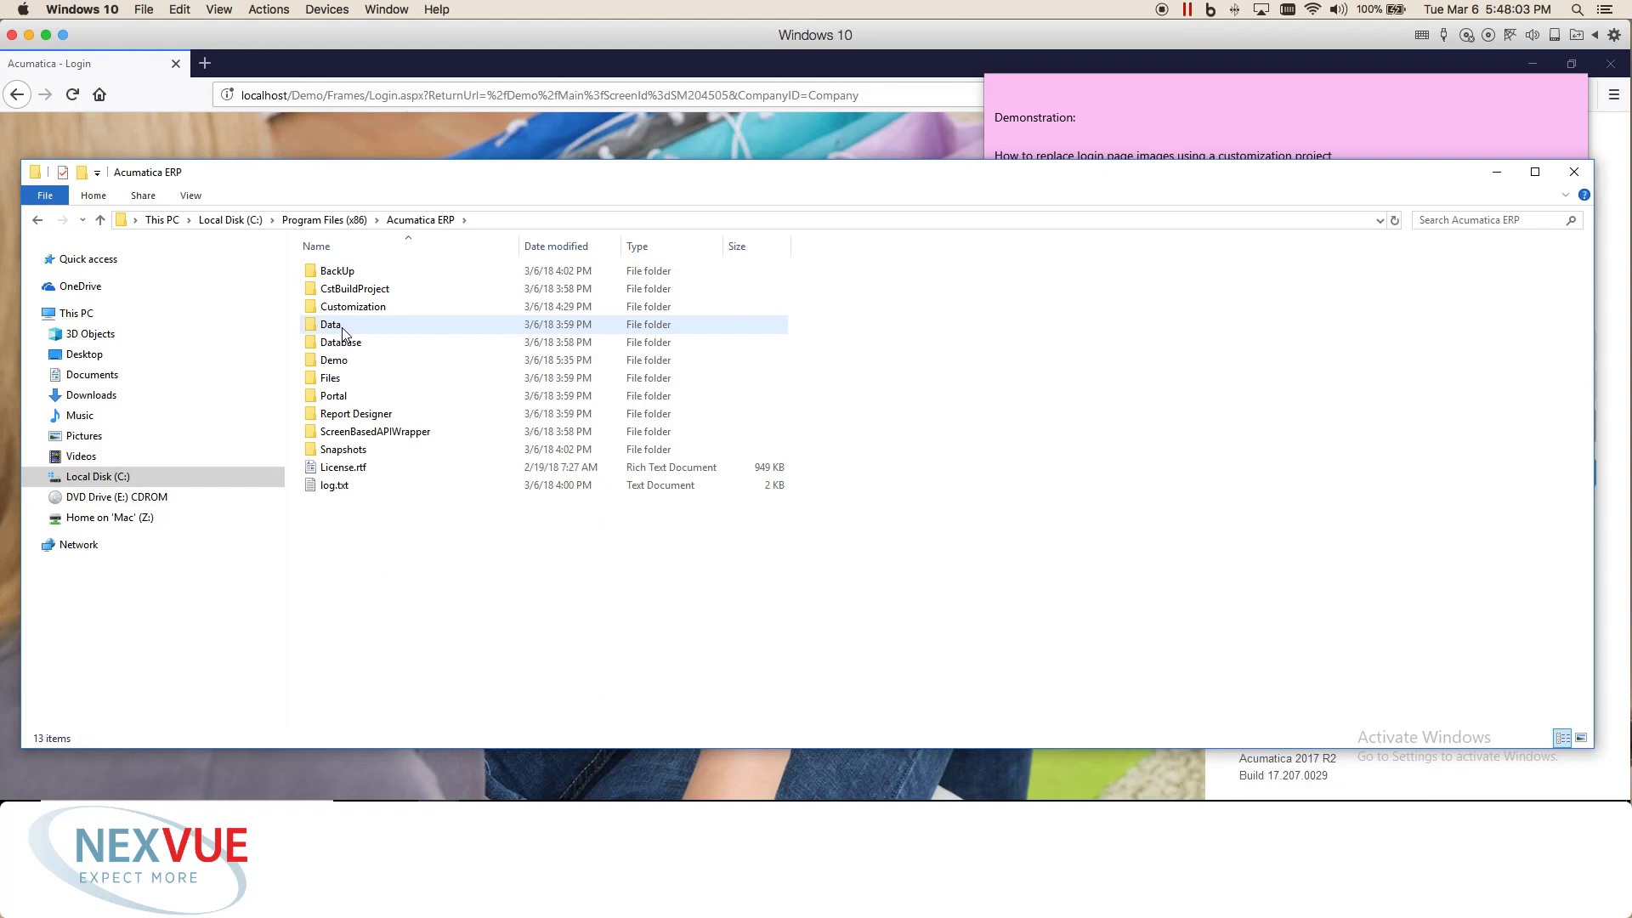
double_click(337, 362)
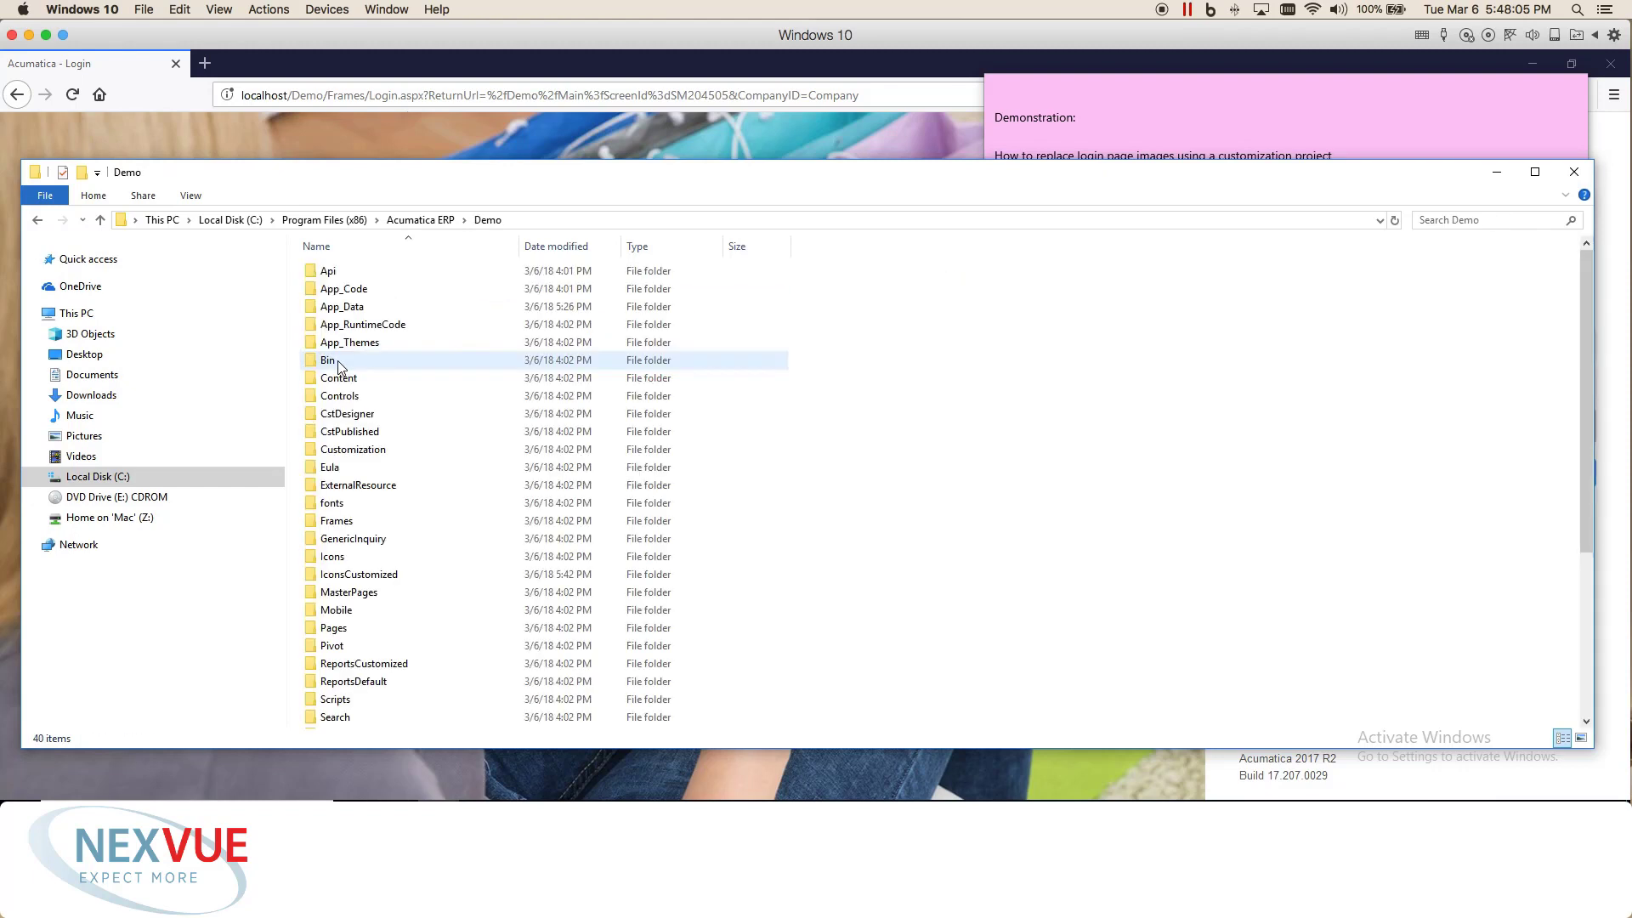
double_click(372, 578)
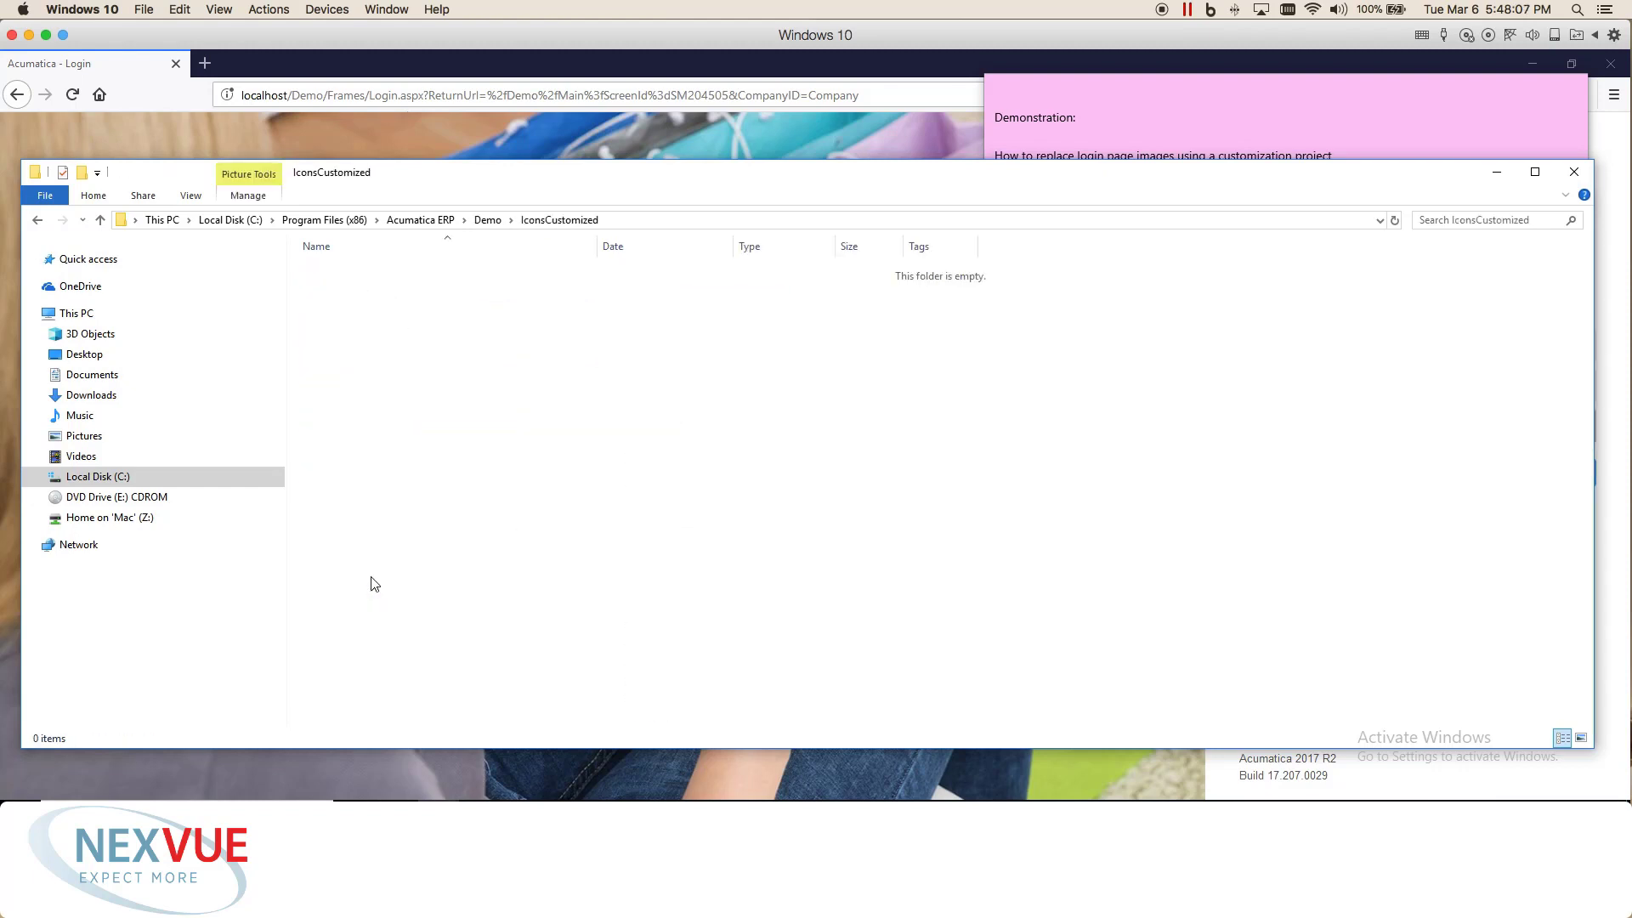
right_click(658, 418)
left_click(691, 535)
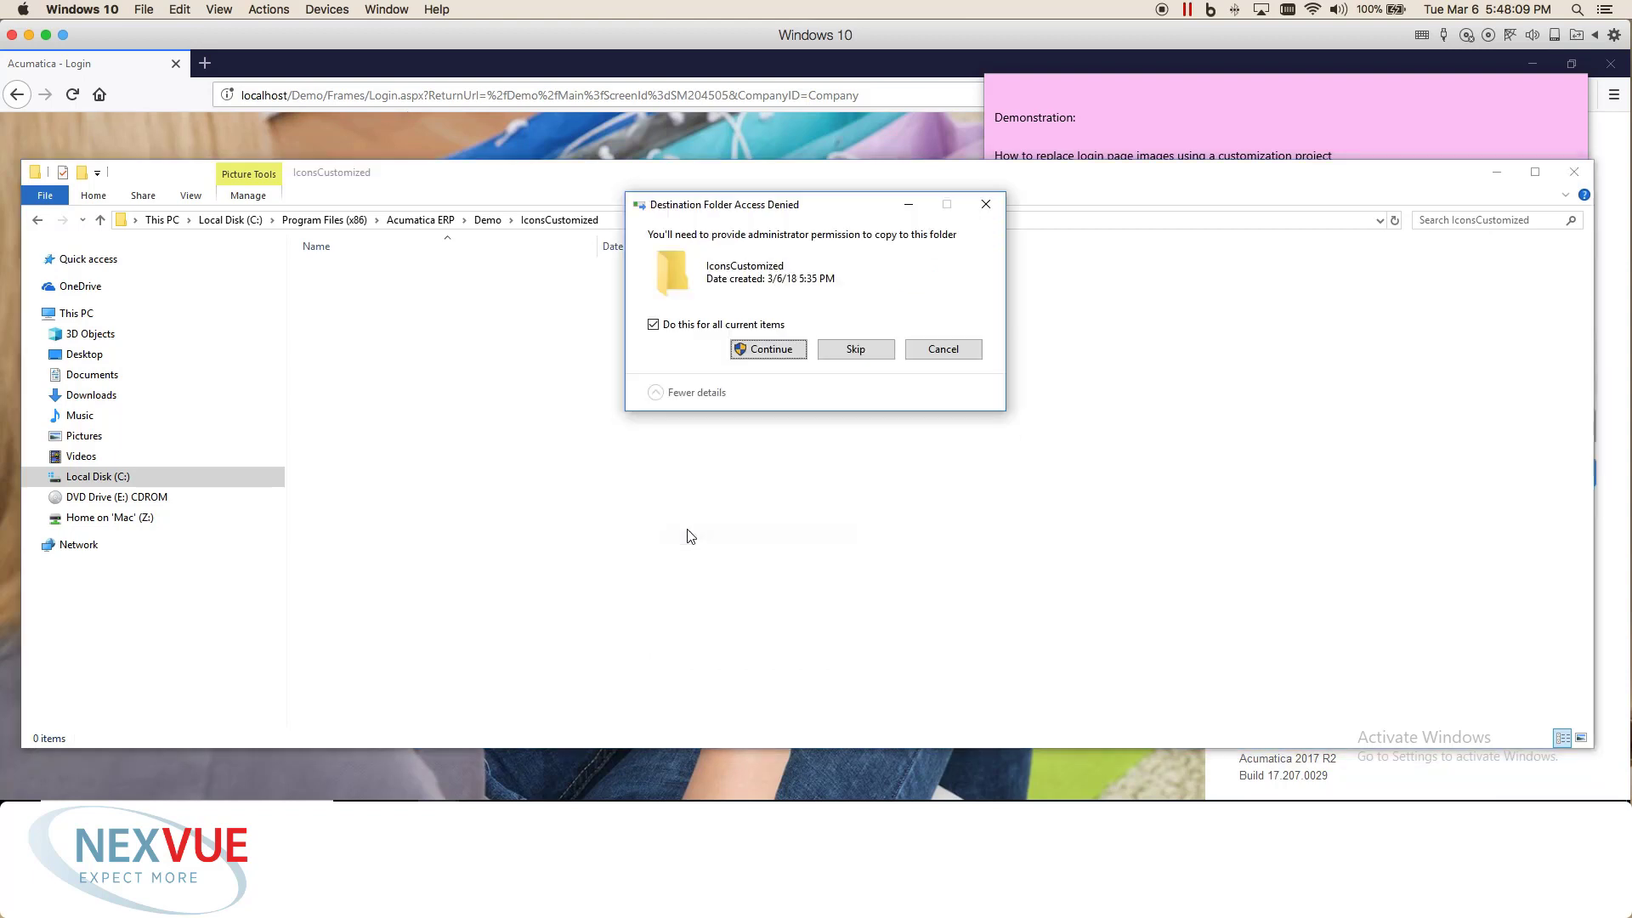
left_click(736, 353)
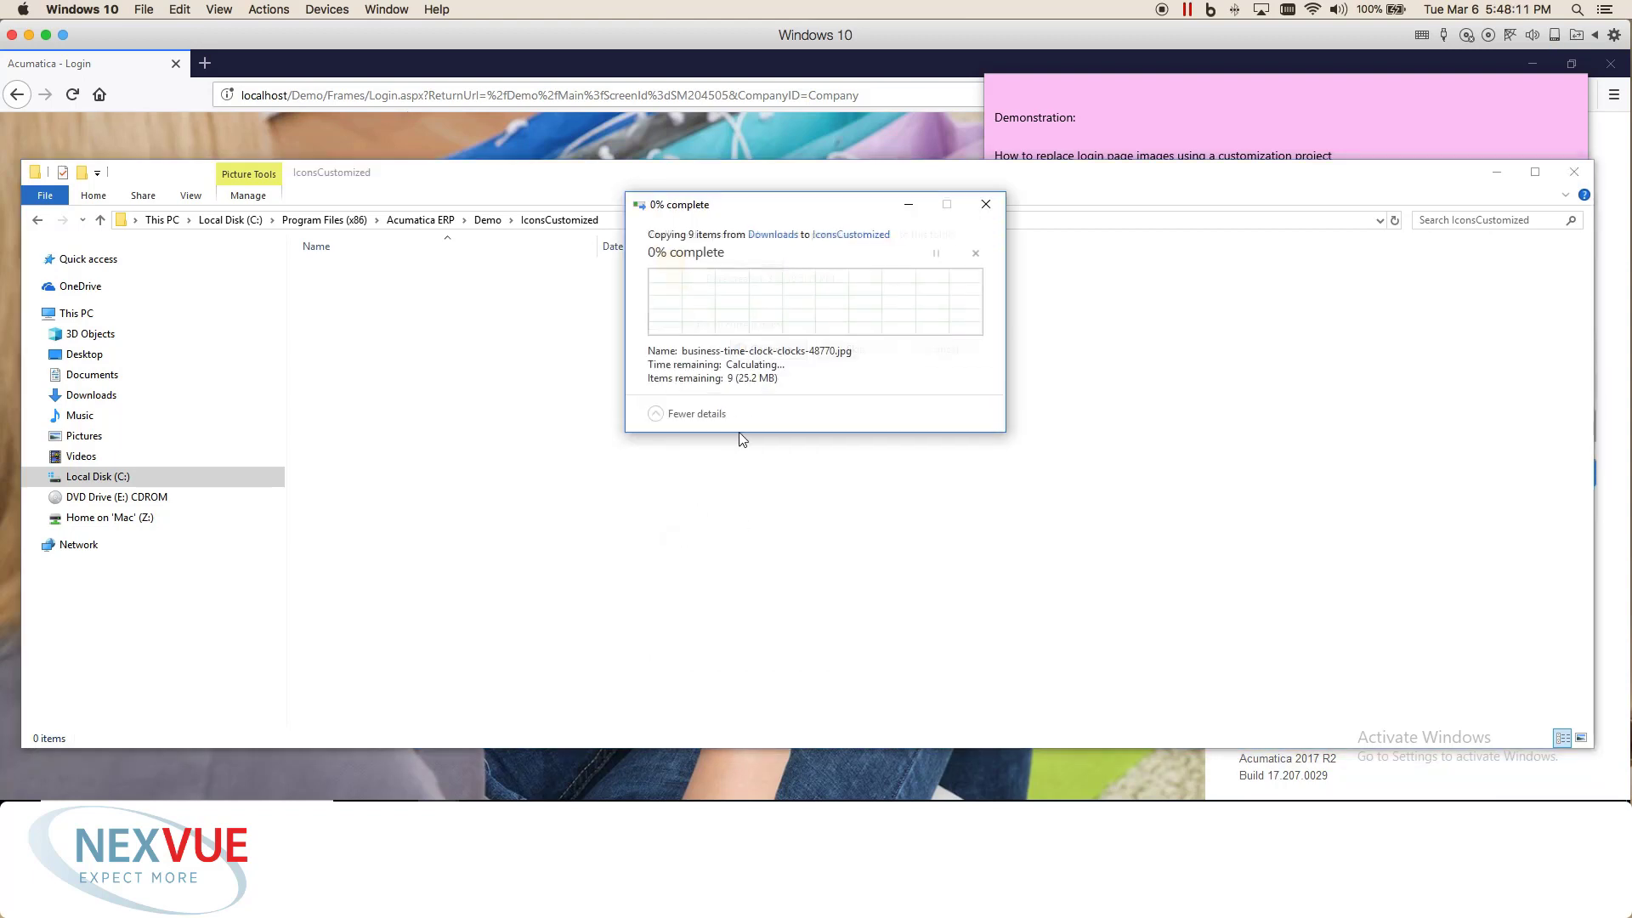
left_click(739, 534)
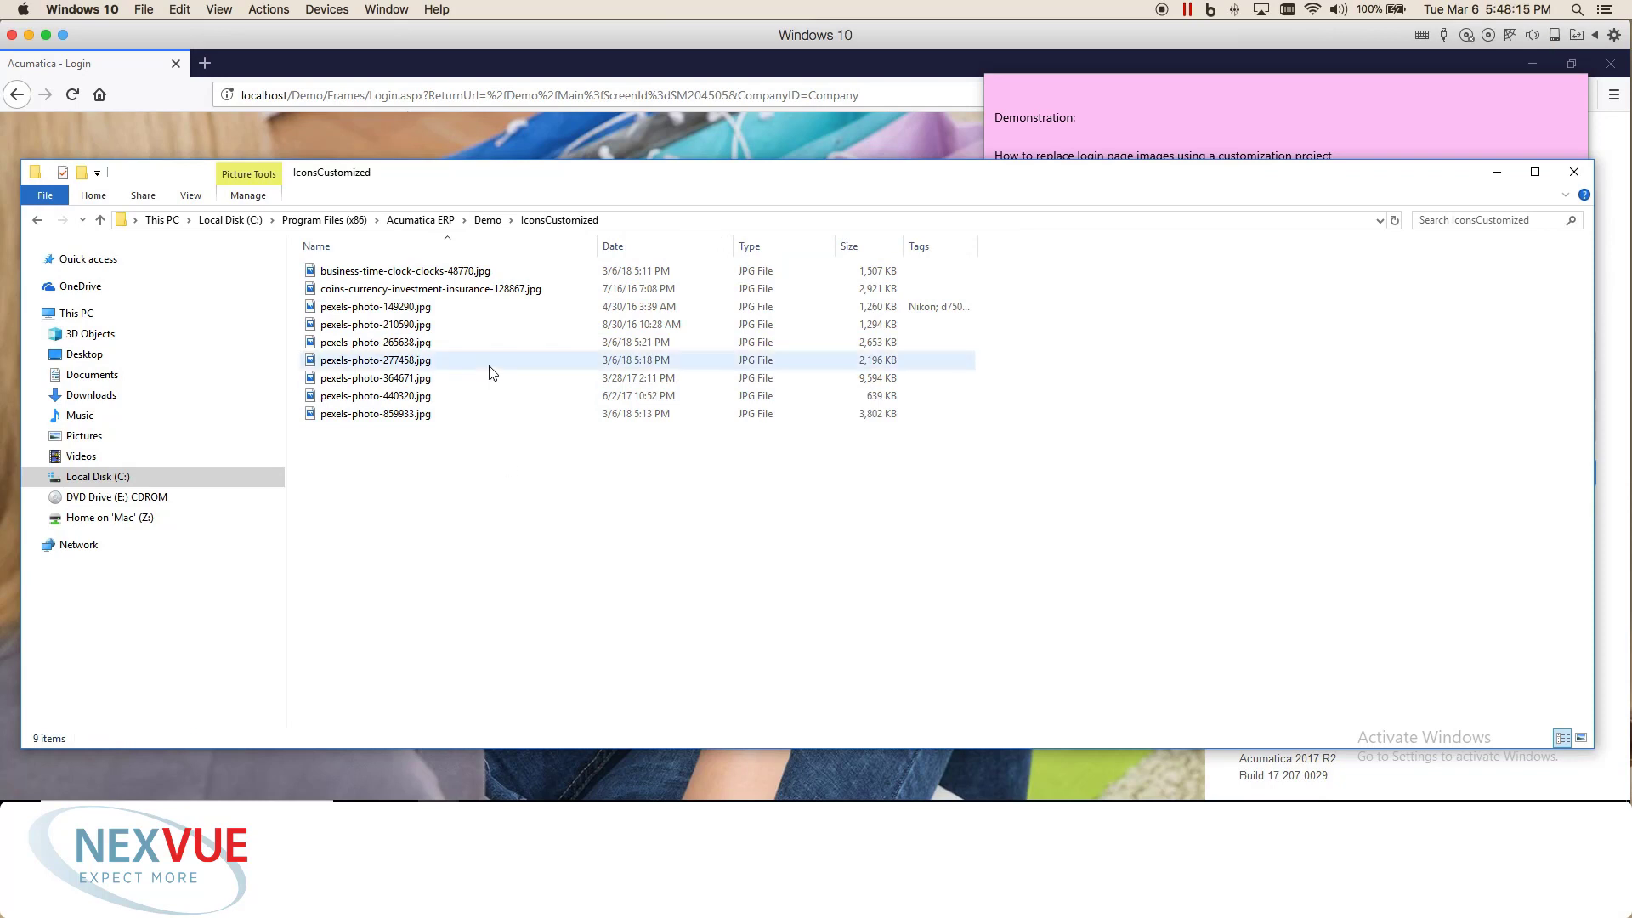
Step: Check the login_bg1.jpg naming in Icons, then open the IconsCustomized folder
left_click(487, 220)
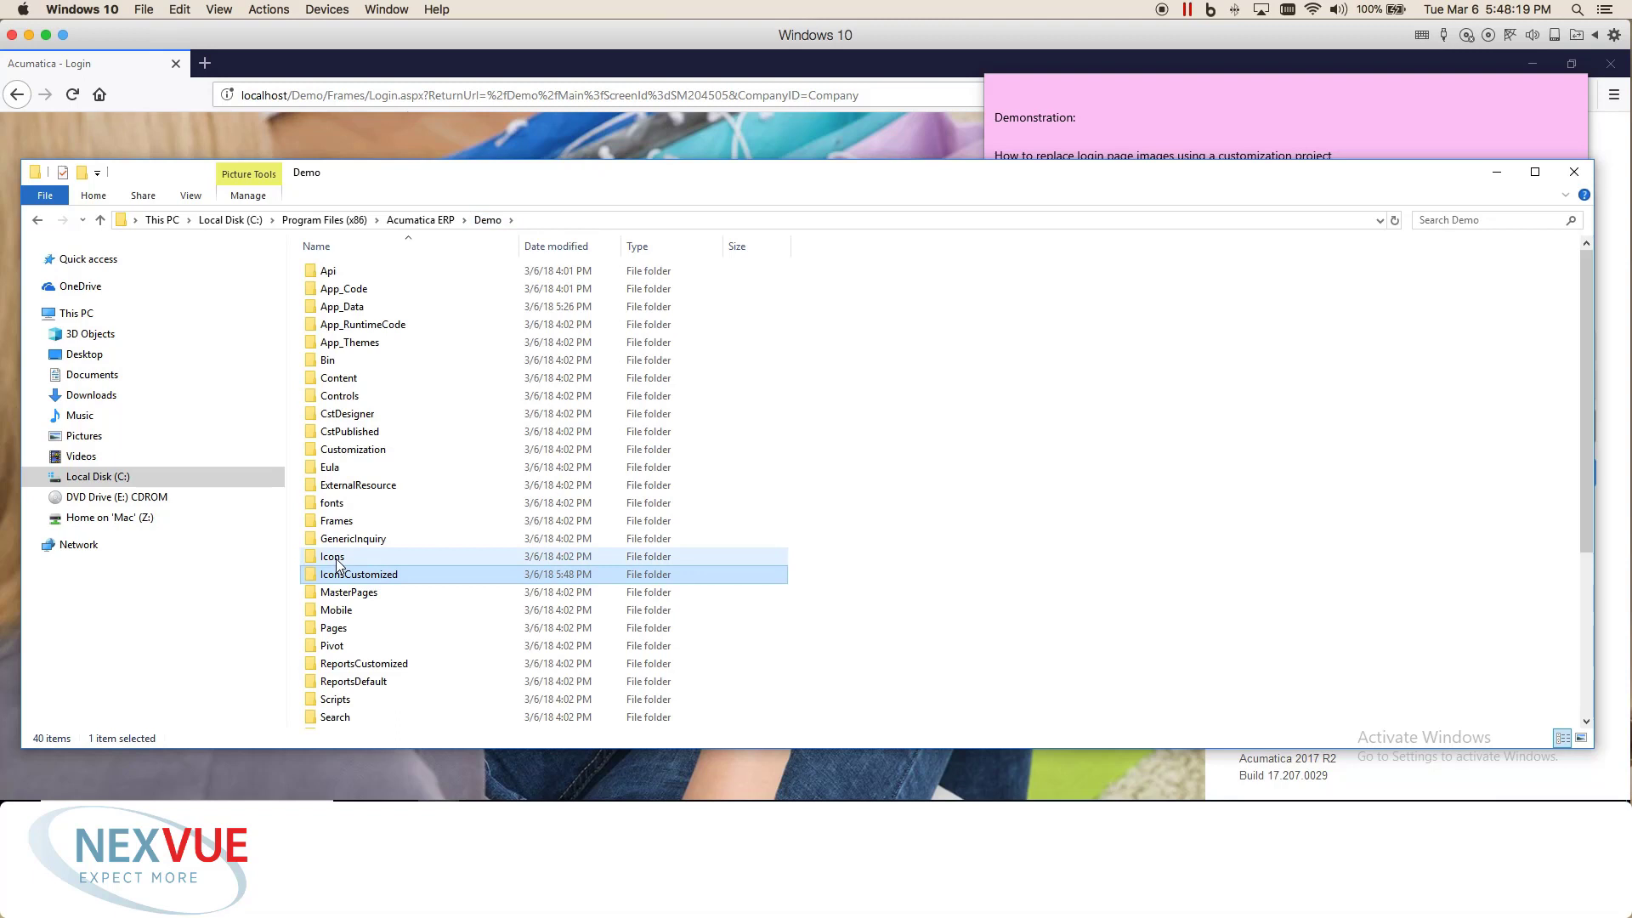
double_click(335, 557)
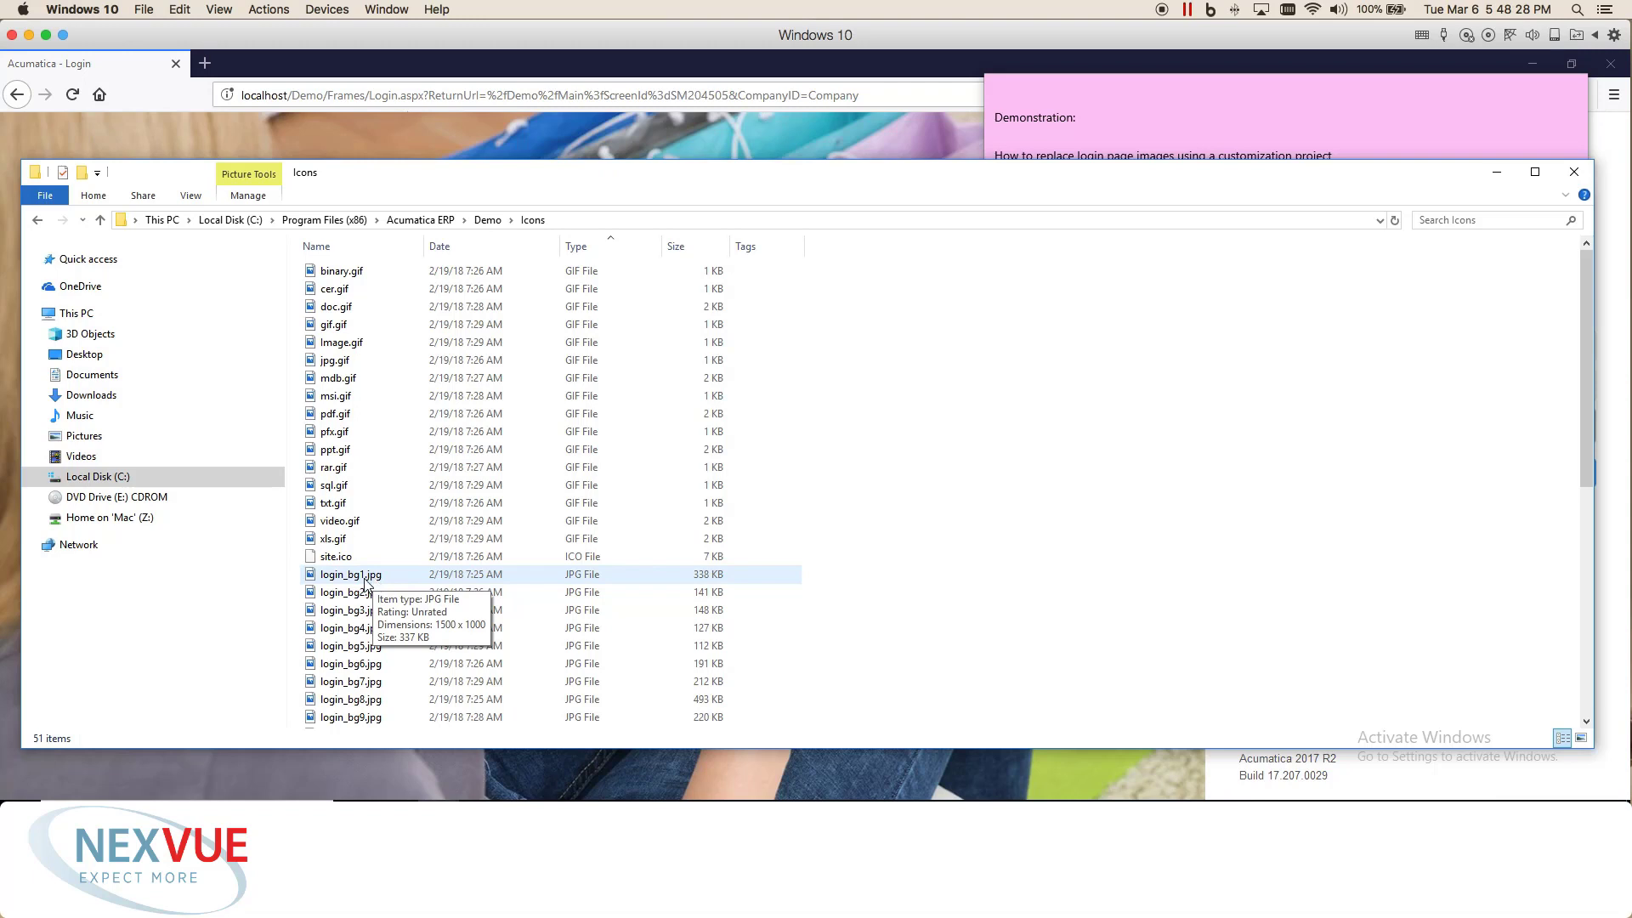
left_click(348, 579)
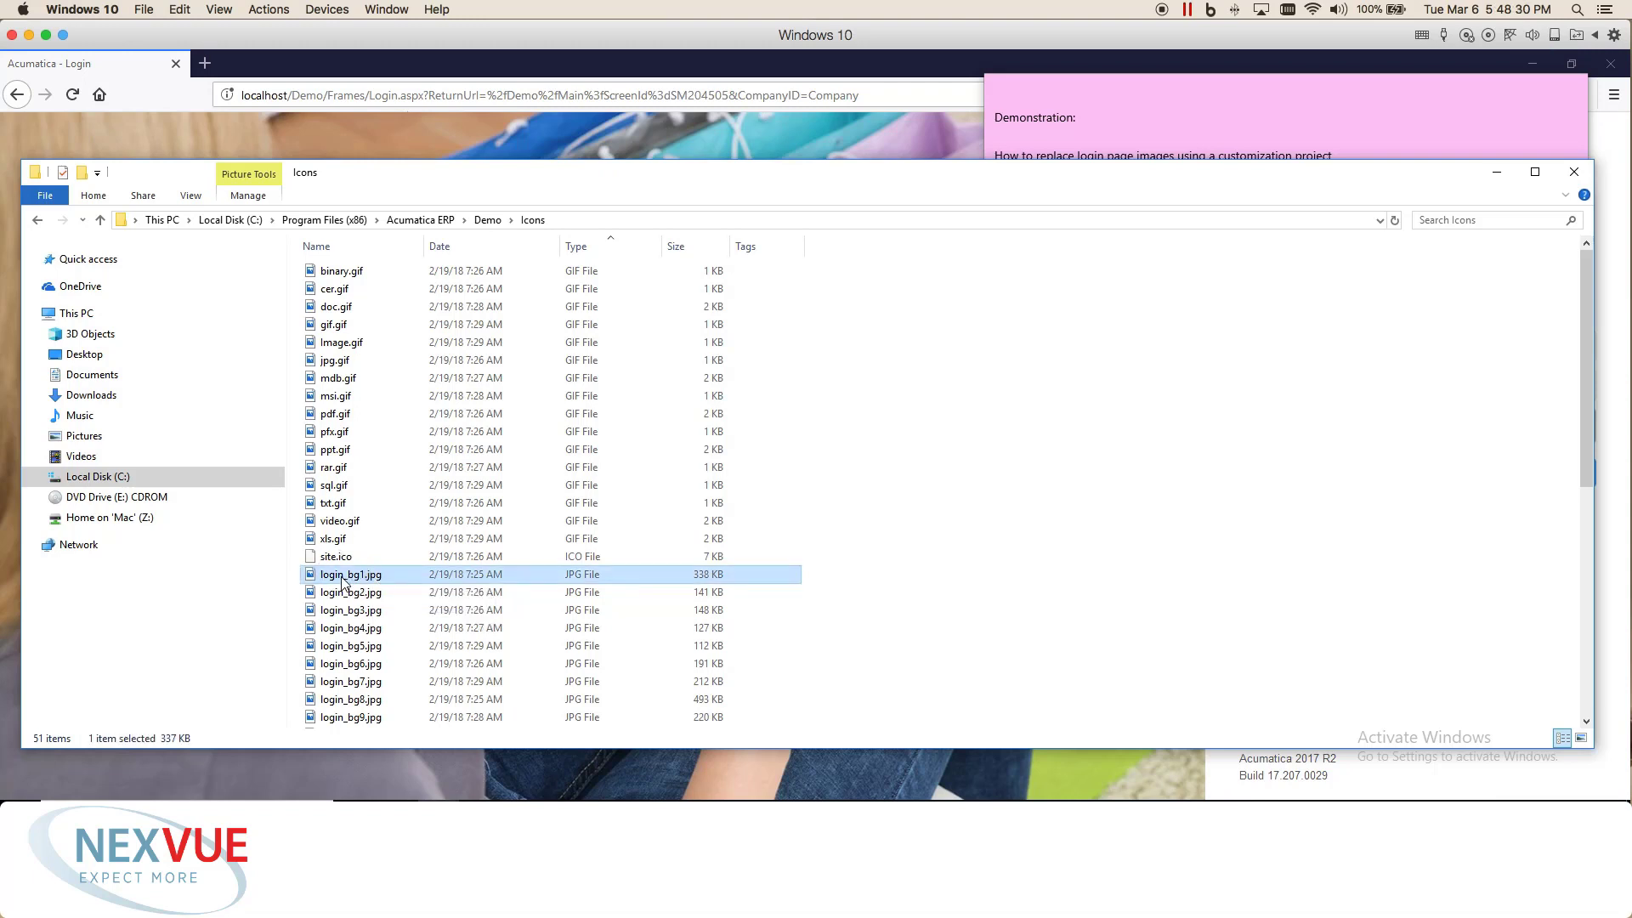
left_click(487, 223)
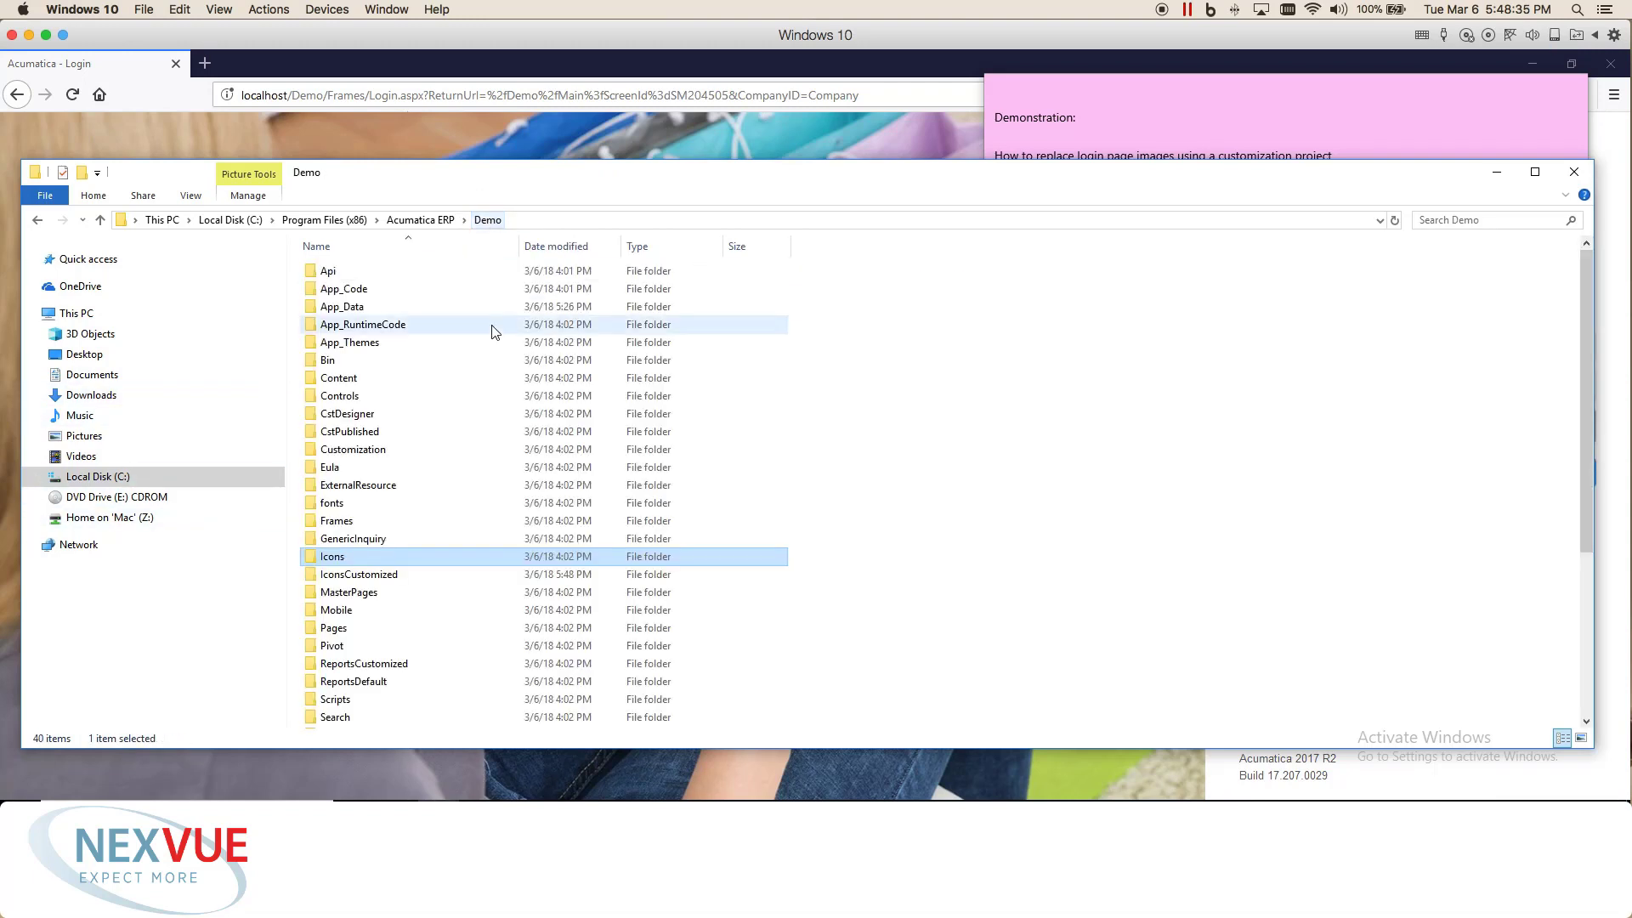
left_click(353, 580)
double_click(353, 581)
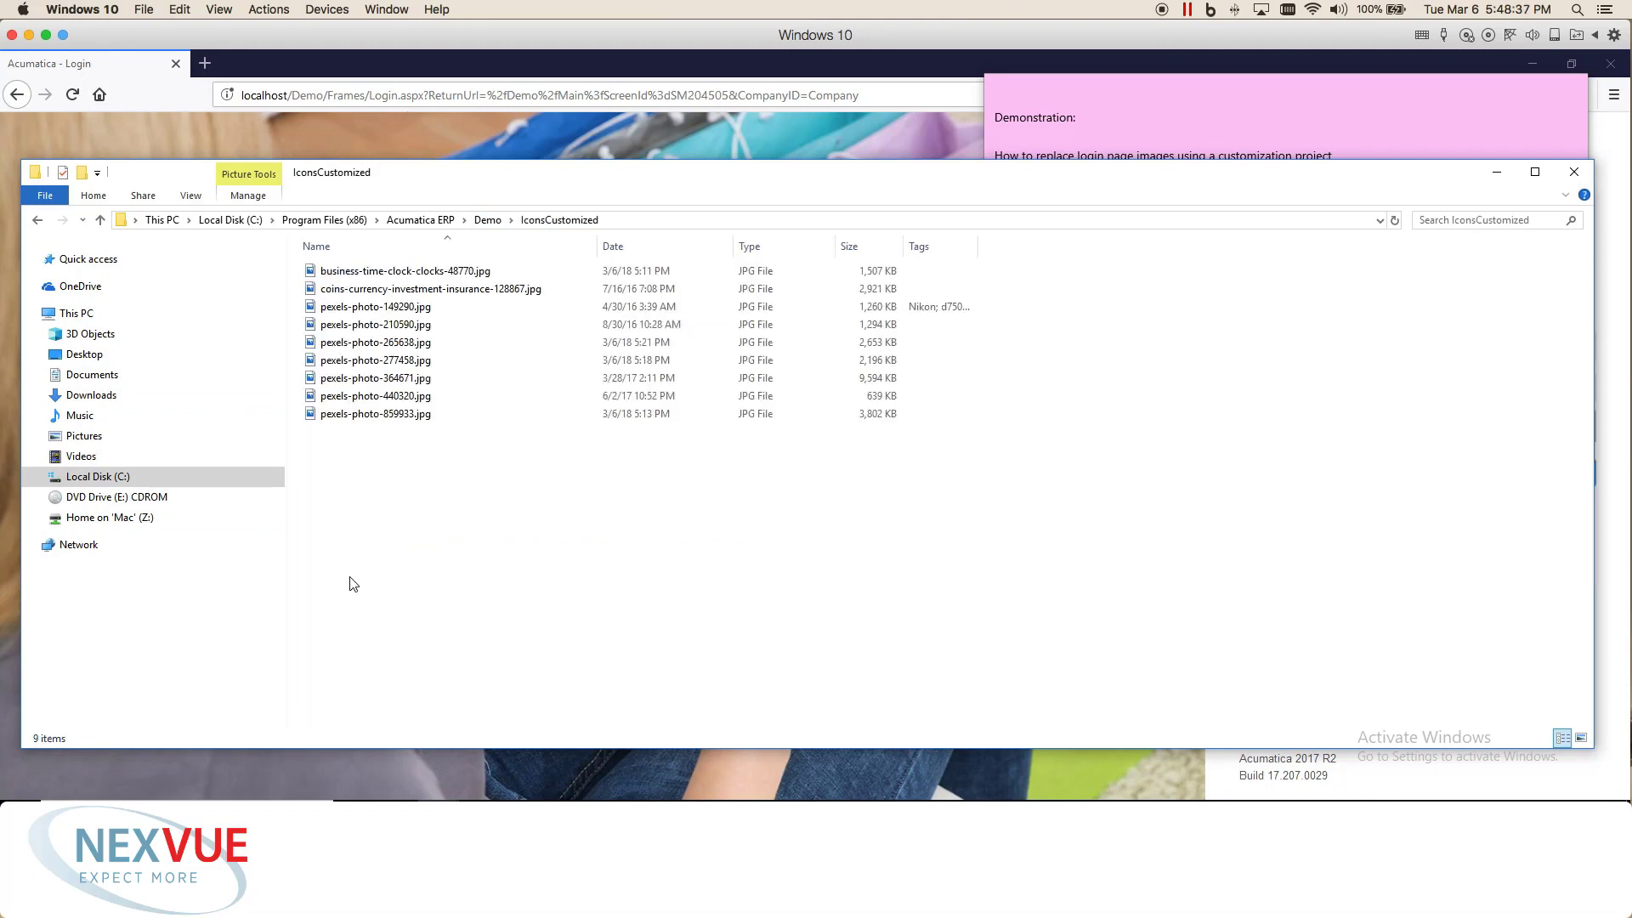
Step: Rename the clocks photo to login_bg1 and the coins-currency photo to login_bg2
left_click(405, 273)
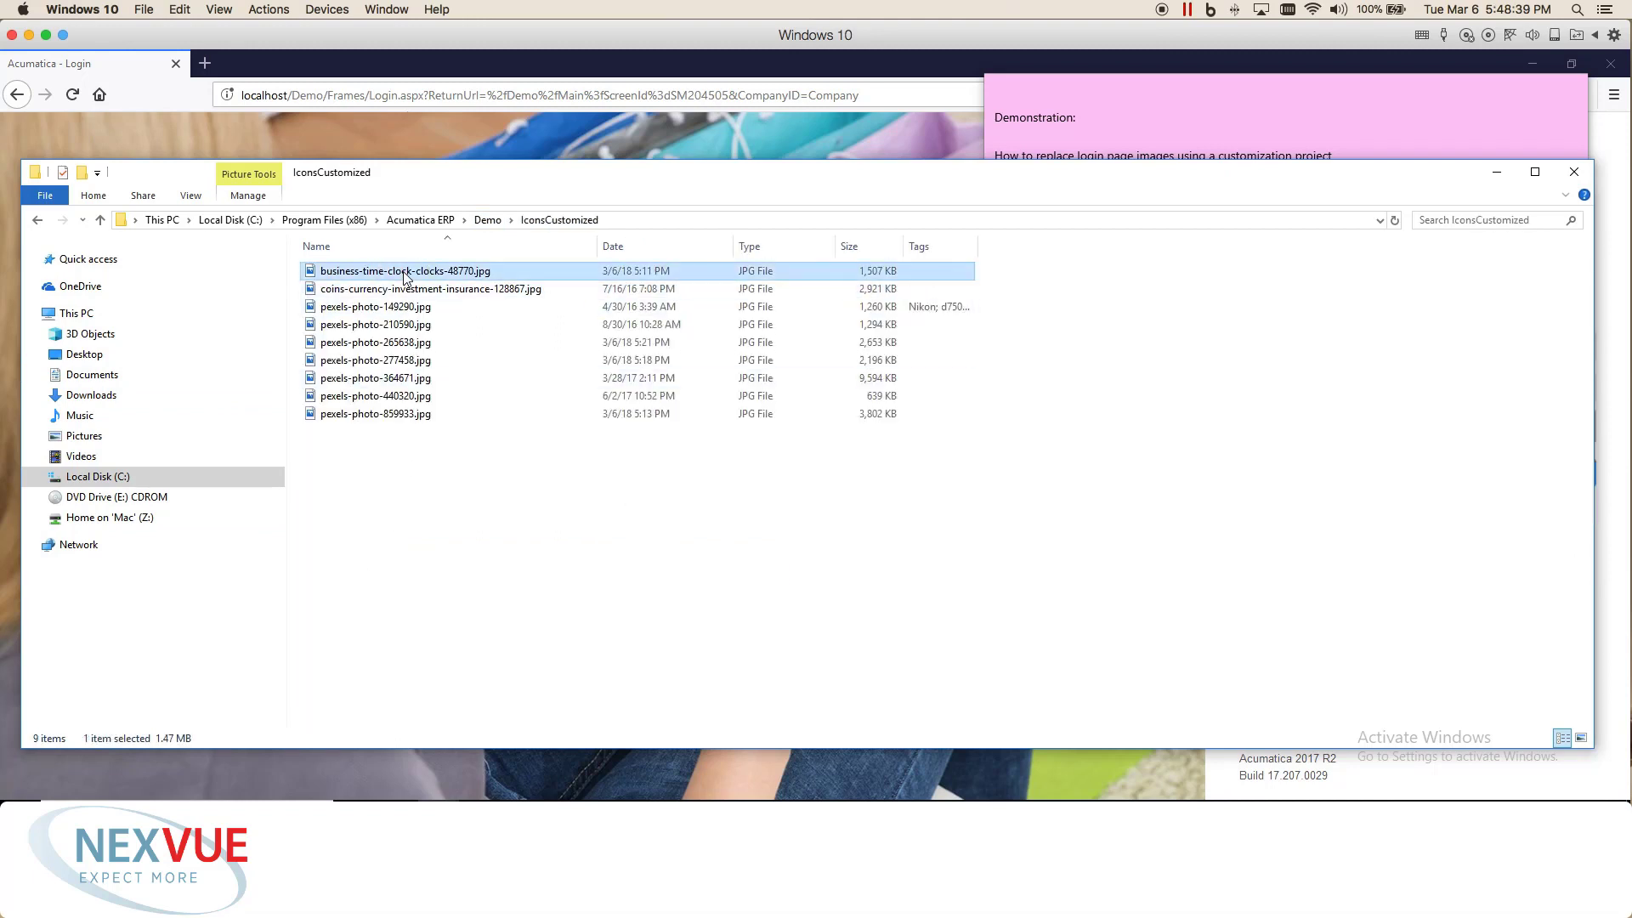
left_click(404, 272)
type("login_bg1")
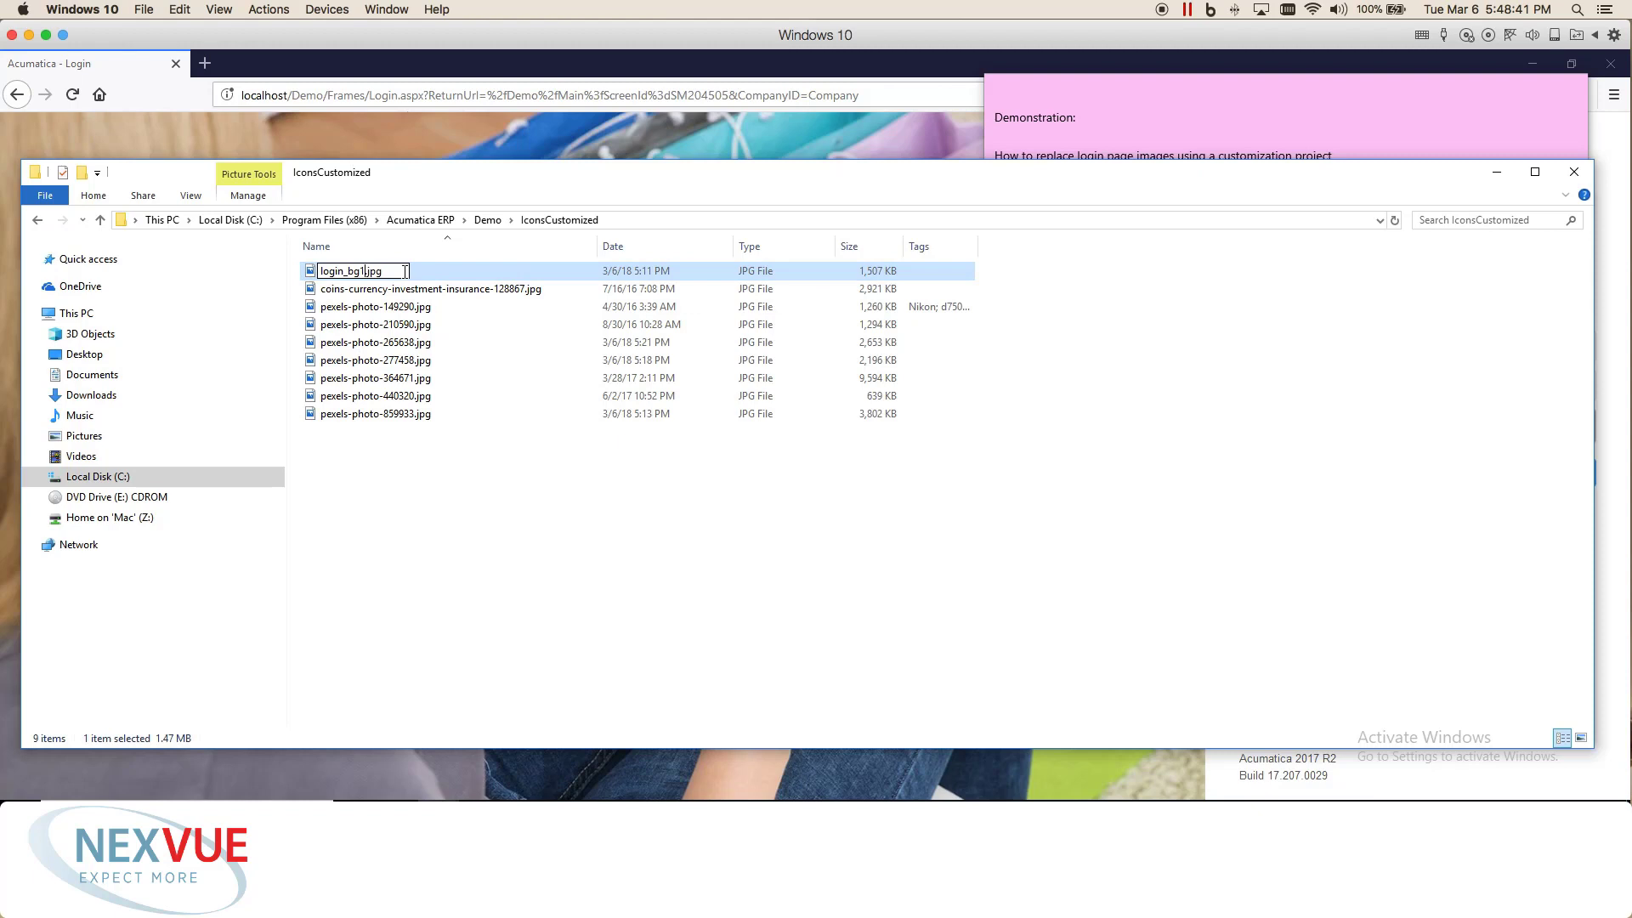
key("Return")
key("Escape")
left_click(392, 294)
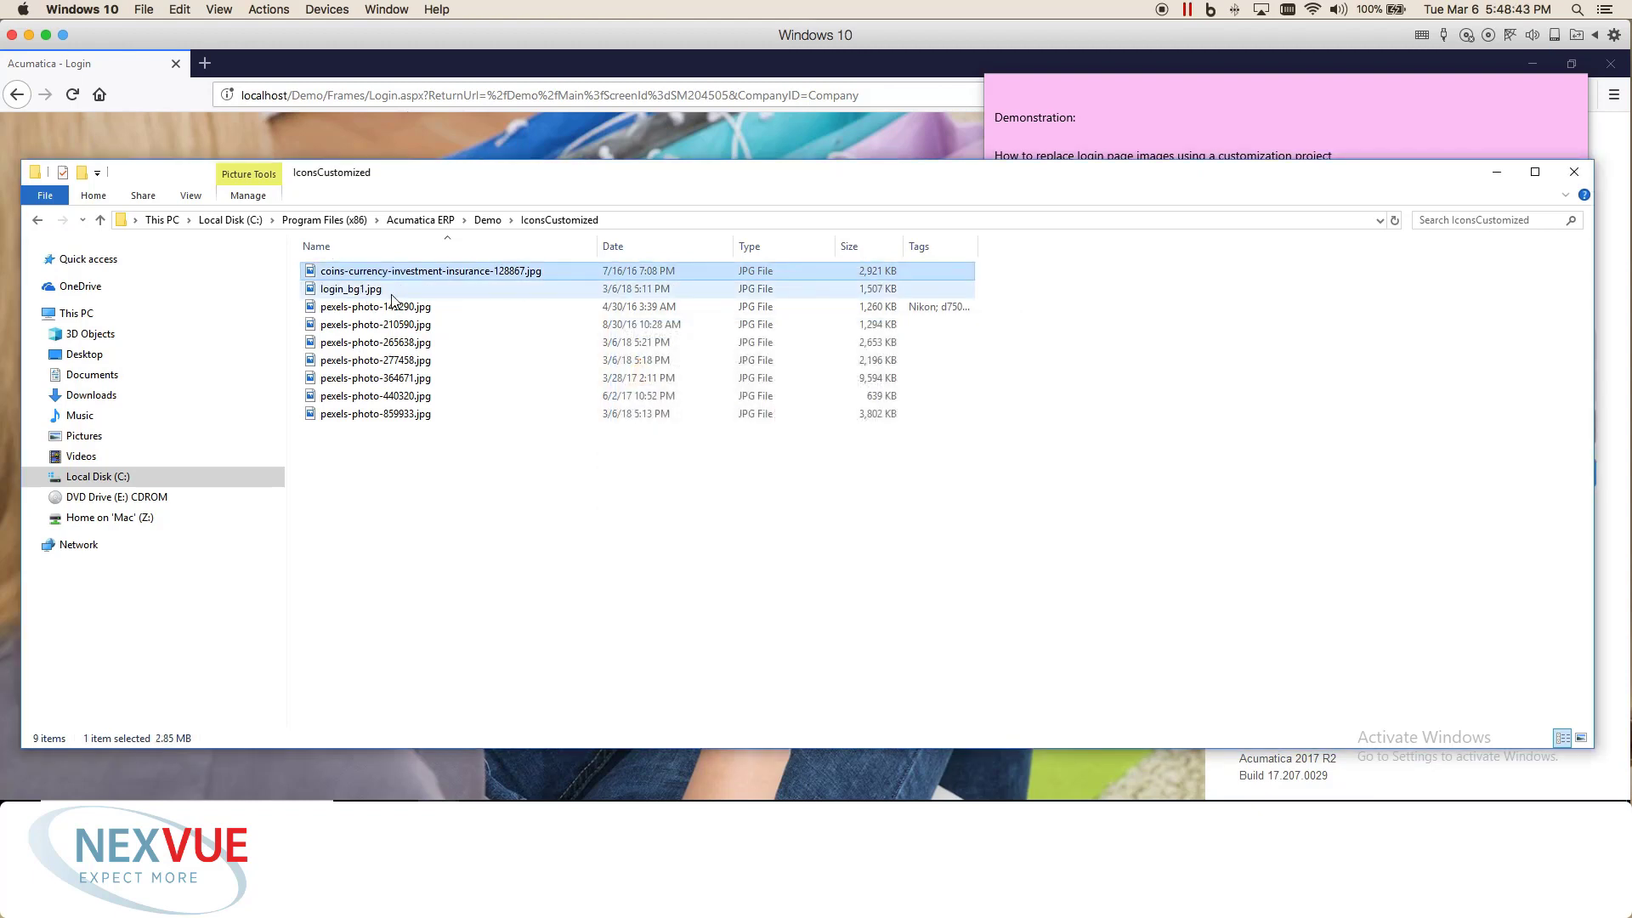
left_click(374, 271)
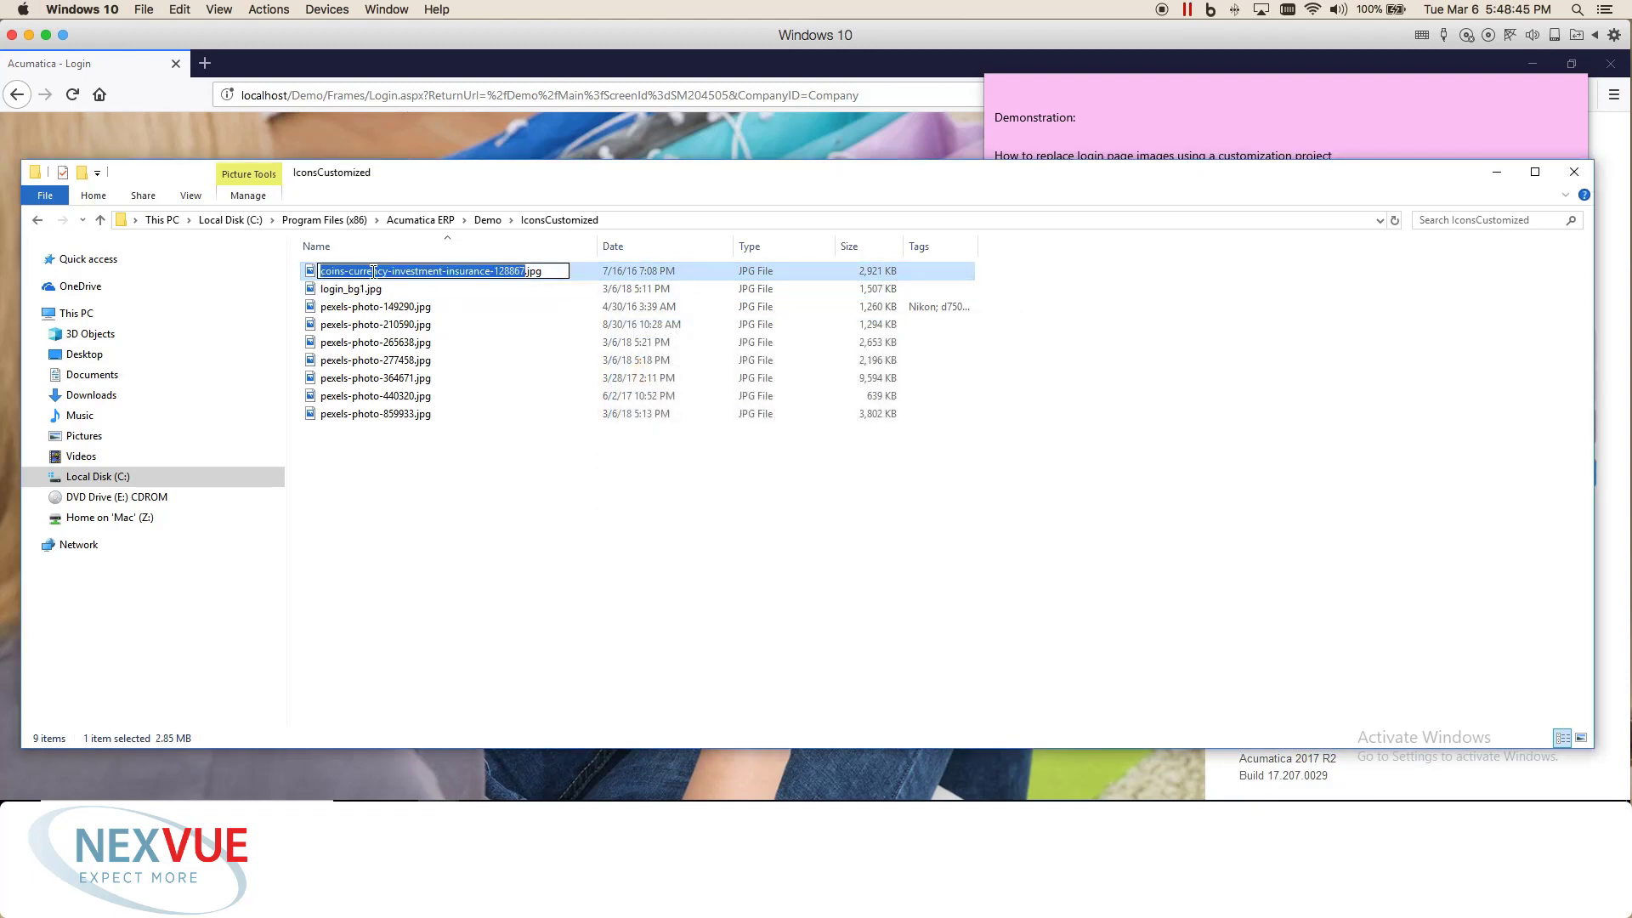
type("login_bg2")
key("Return")
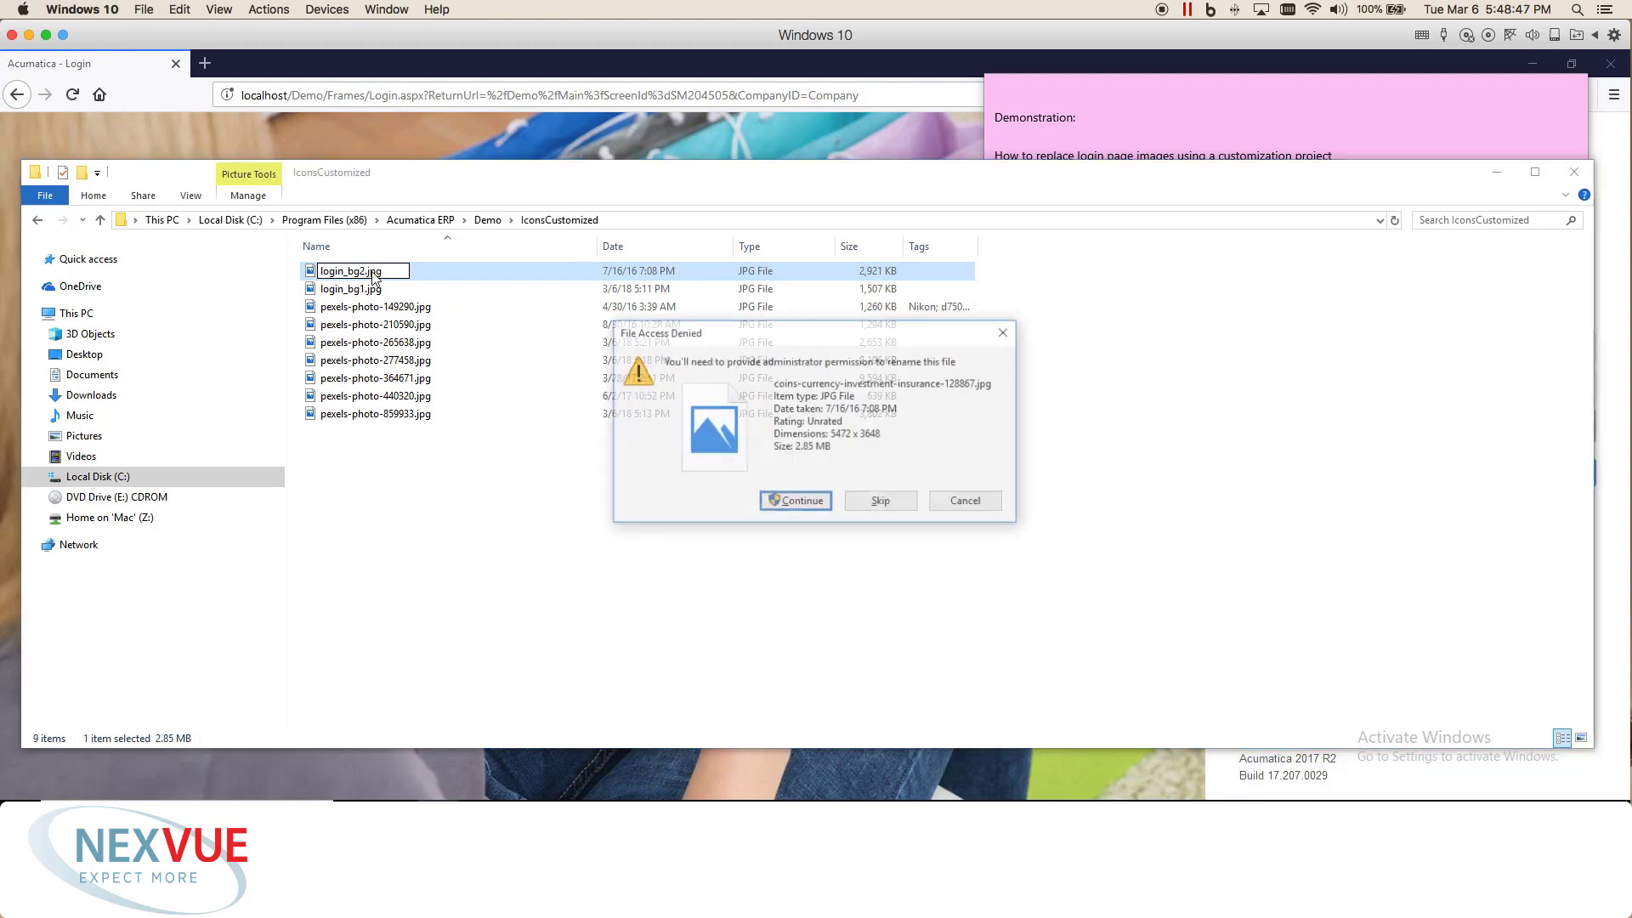
key("Return")
Step: Rename pexels-photo-149290.jpg to login_bg3 and the last photo to login_bg9
left_click(372, 311)
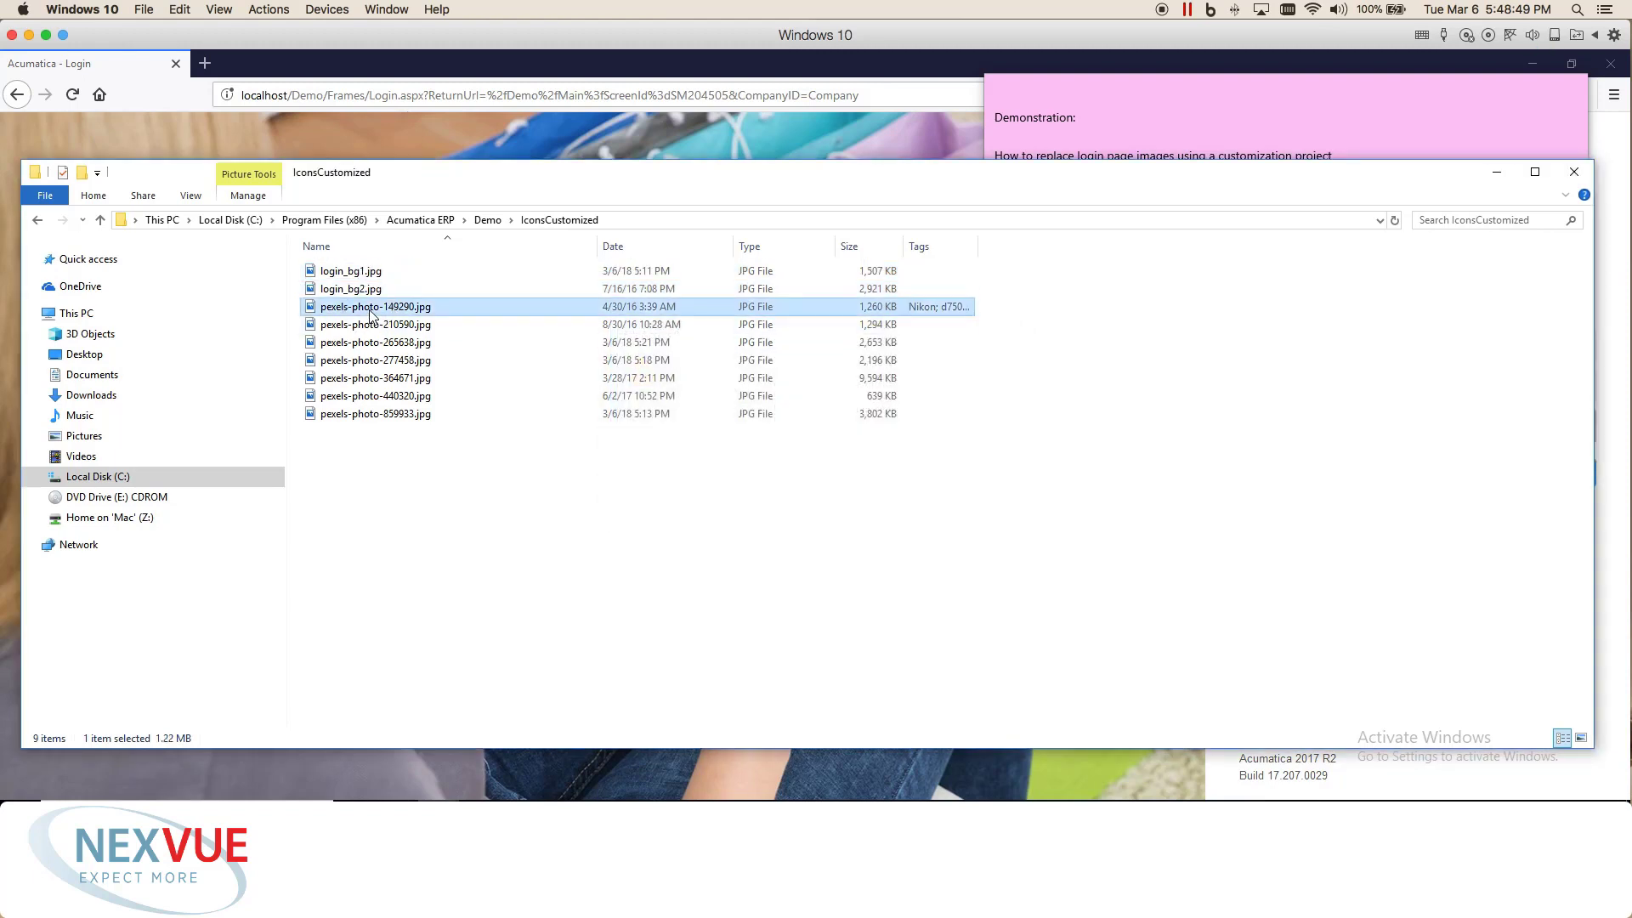
left_click(371, 311)
type("login_bg1")
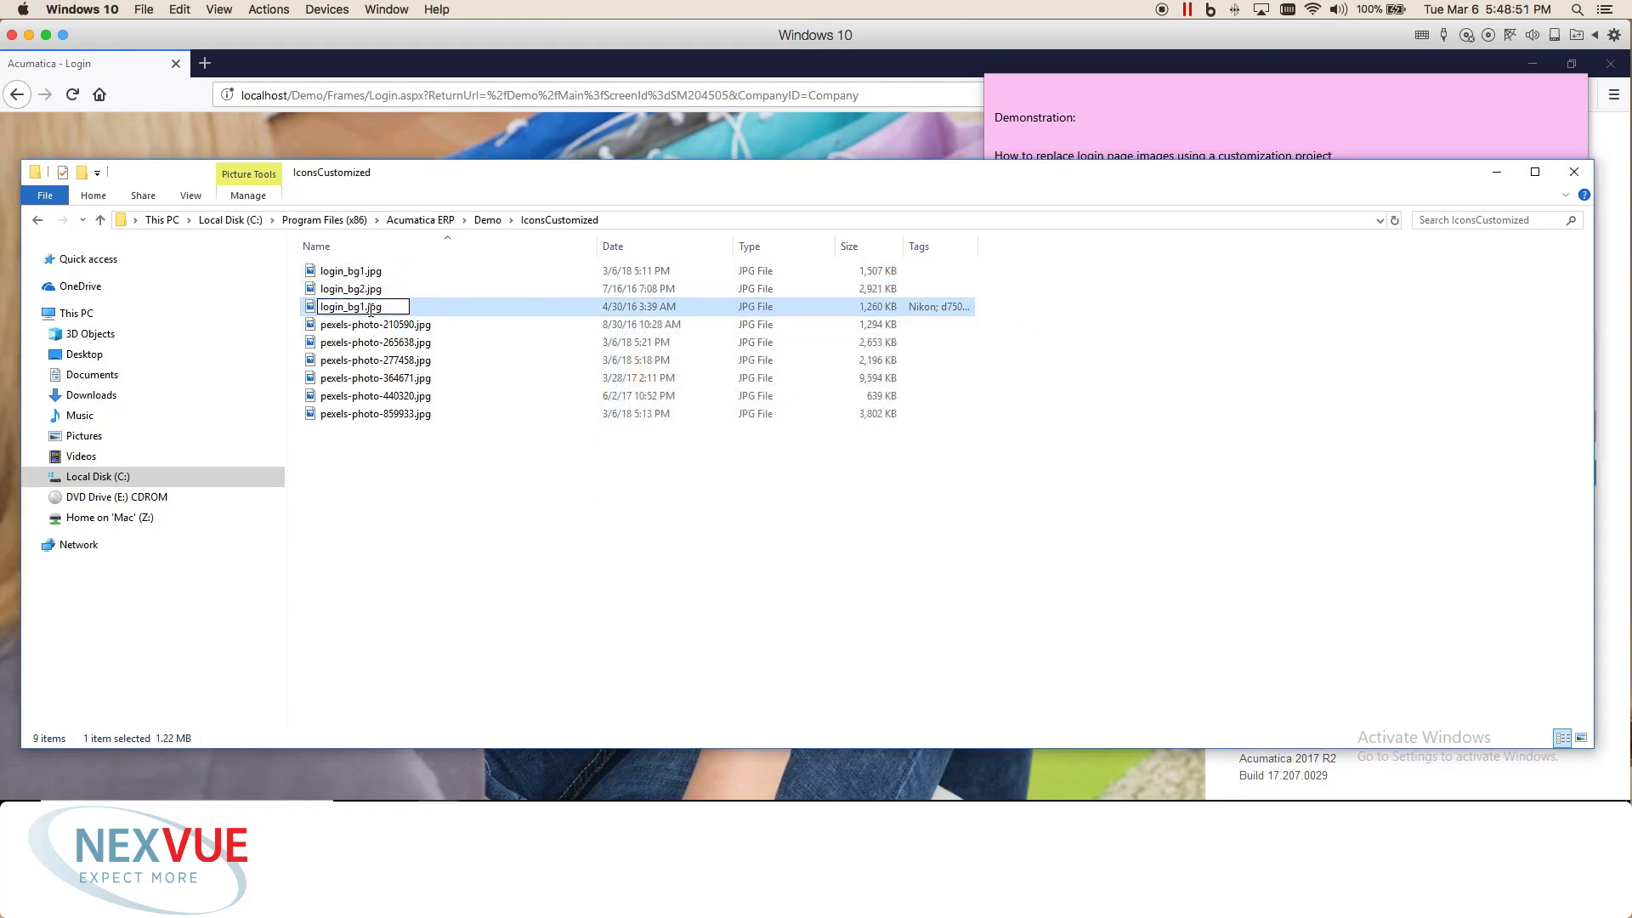
key("BackSpace")
type("3")
key("Return")
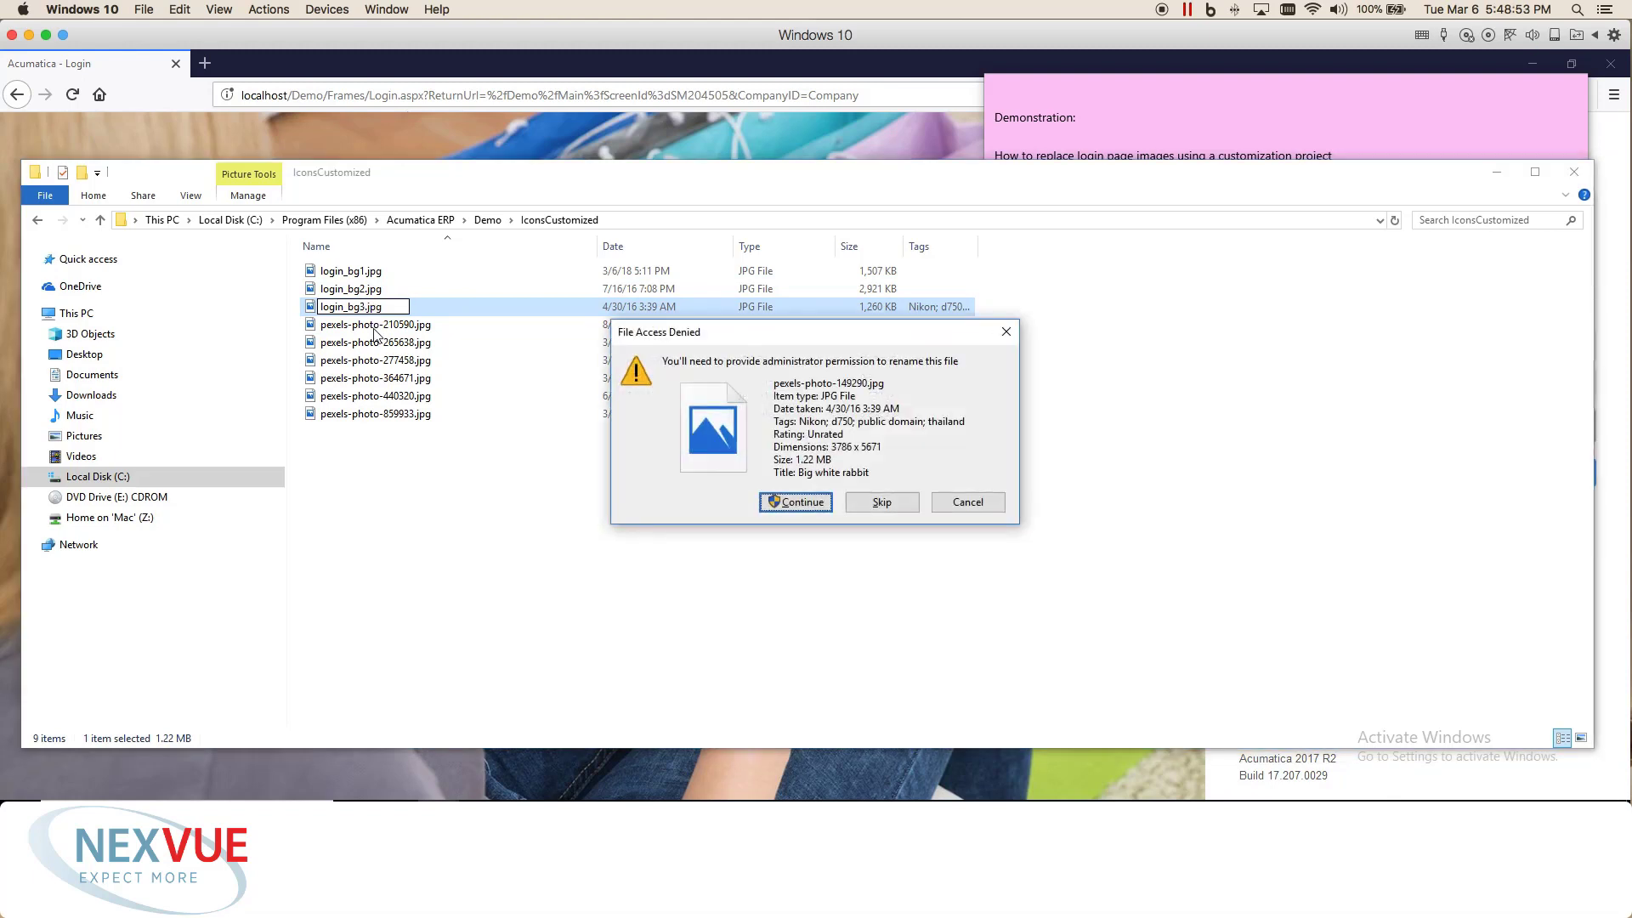
key("Return")
left_click(374, 326)
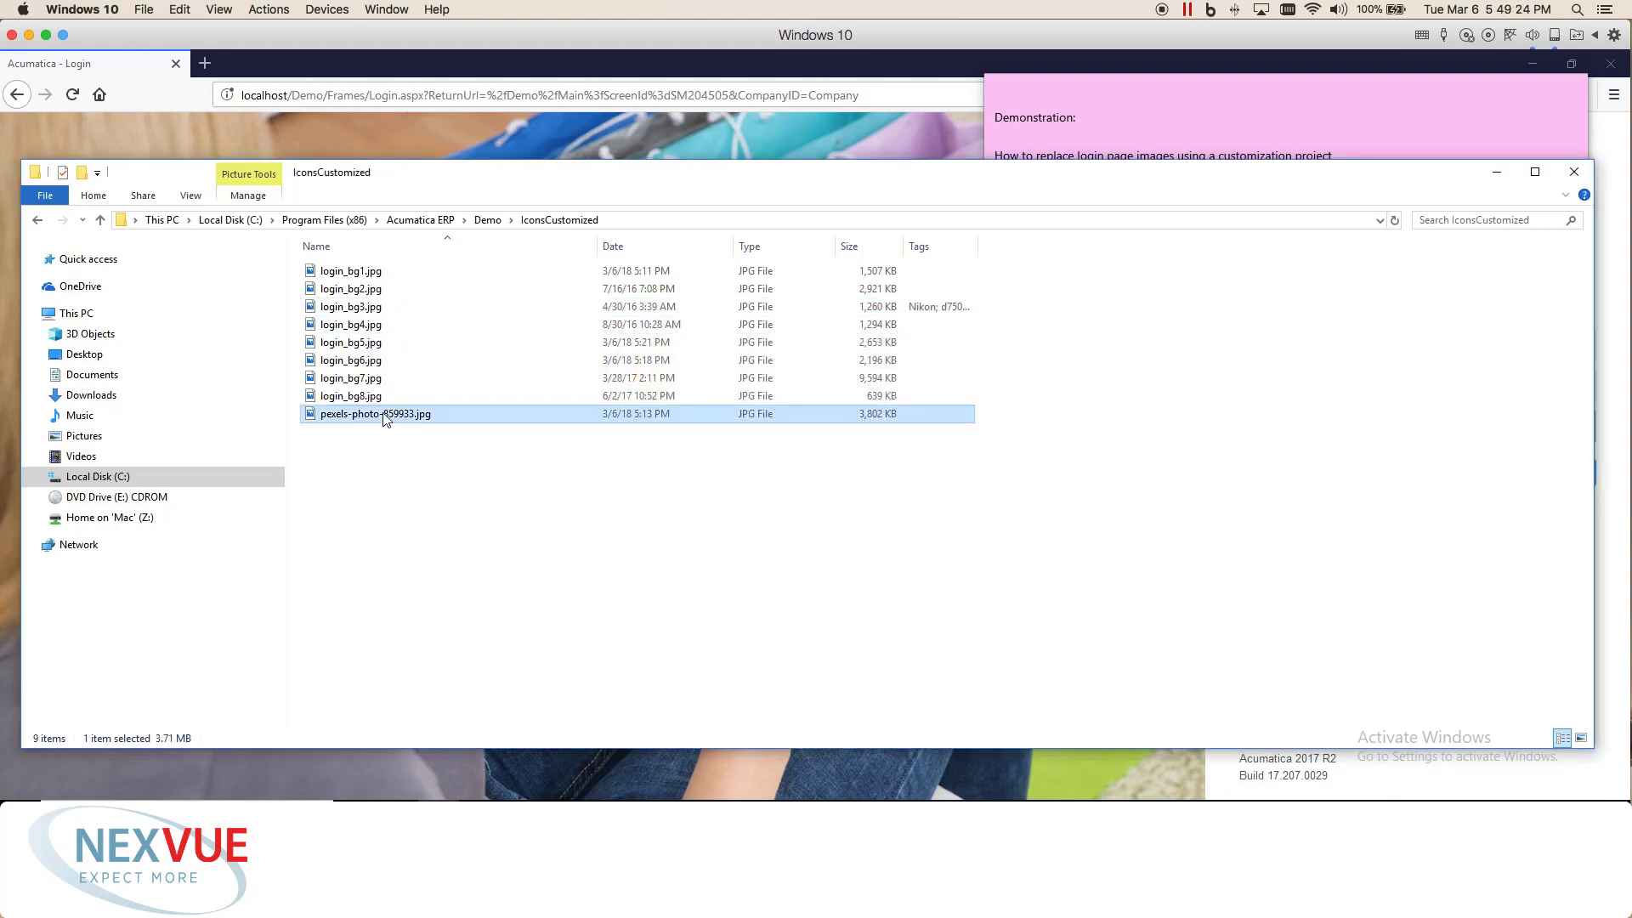
left_click(384, 415)
type("login_bg")
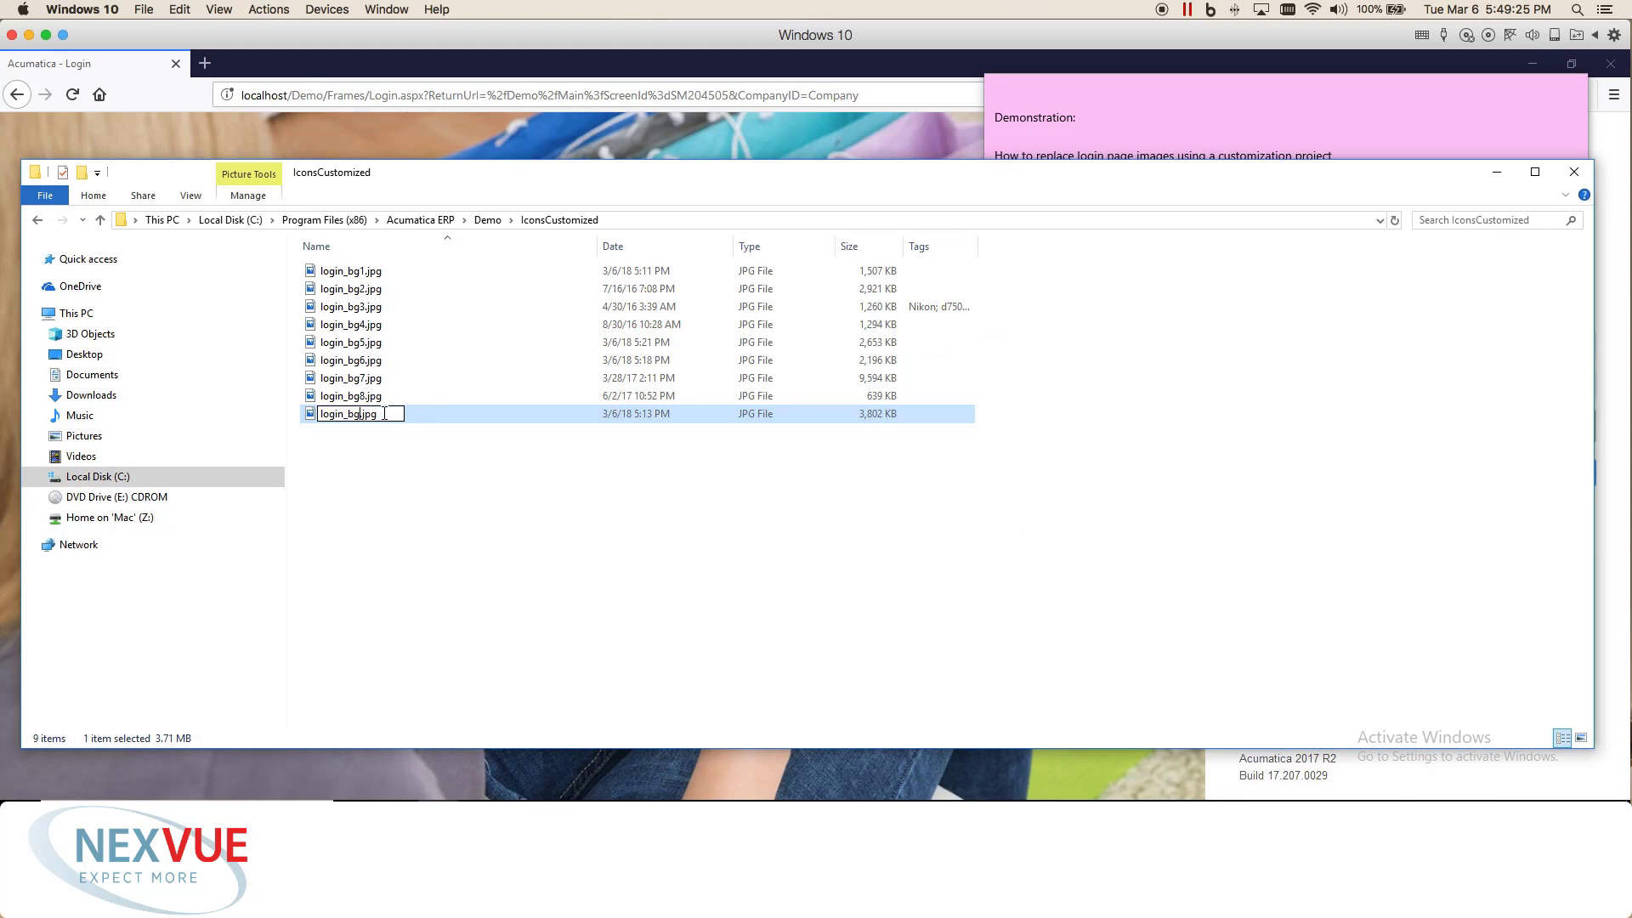
type("9")
key("Return")
key("Return")
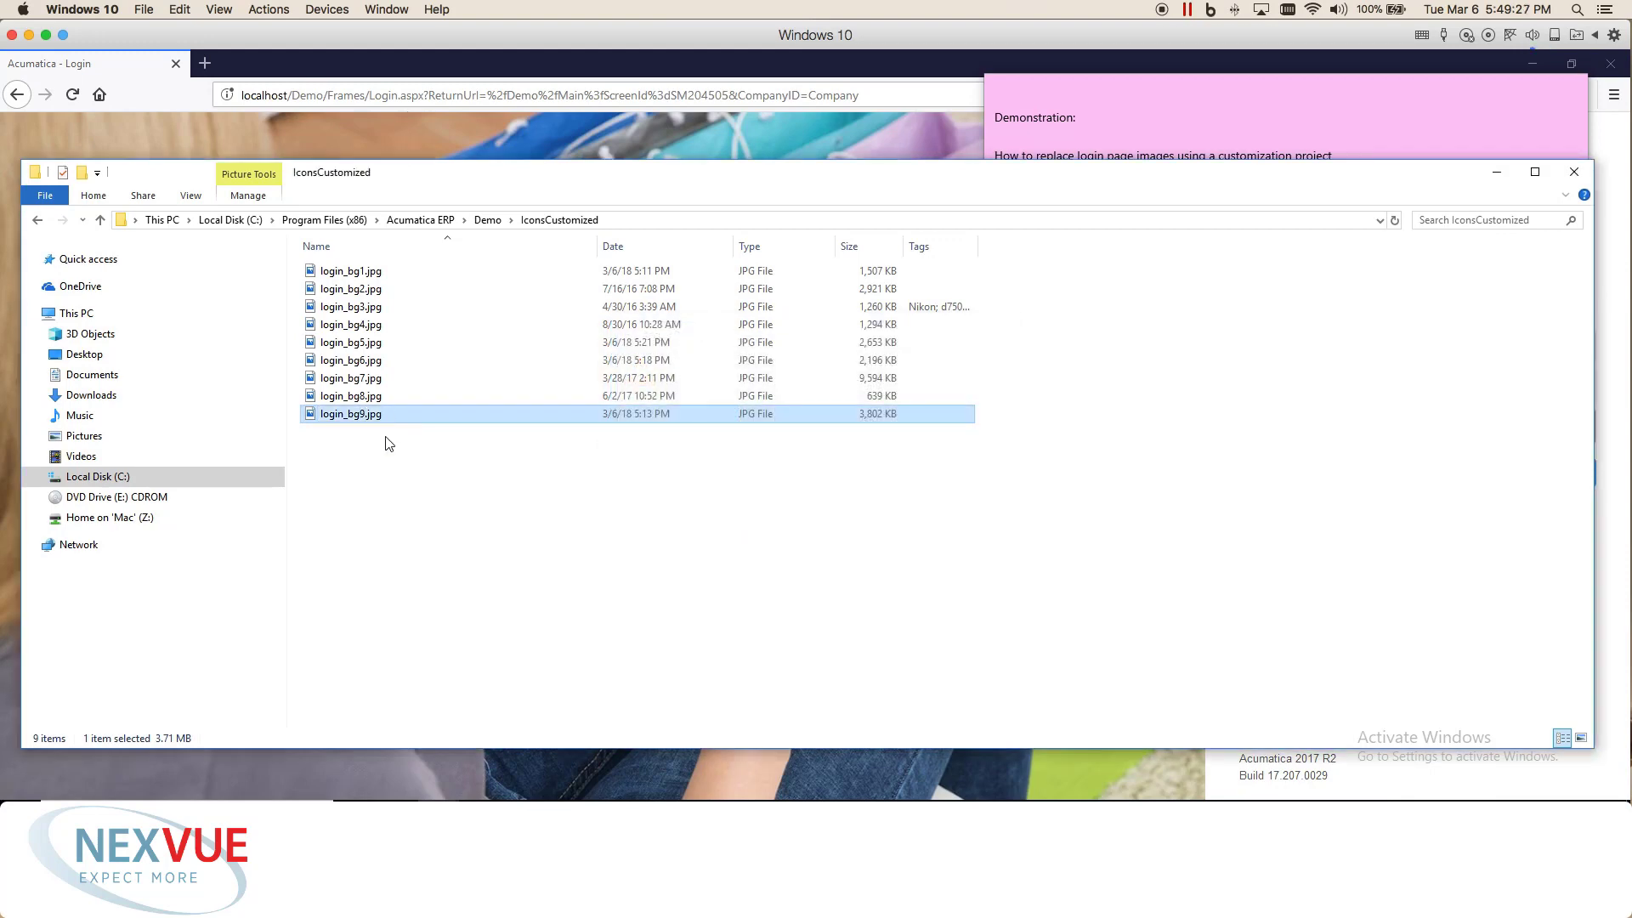
left_click(391, 467)
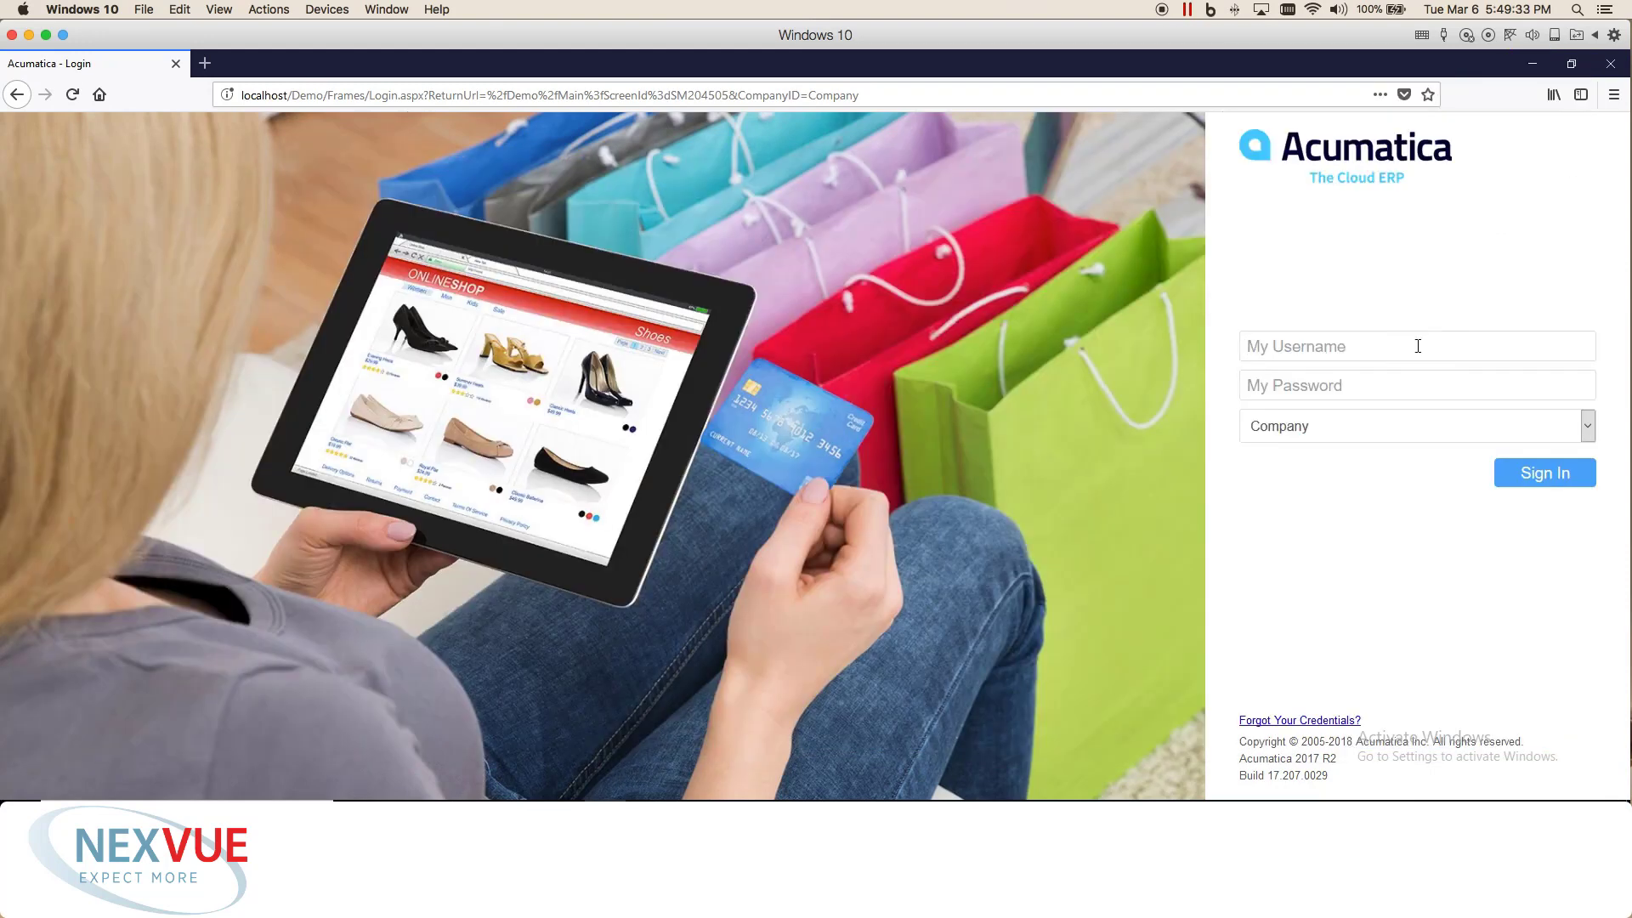
Step: Sign in to Acumatica as admin using the saved password
type("admin")
key("Tab")
left_click(1401, 410)
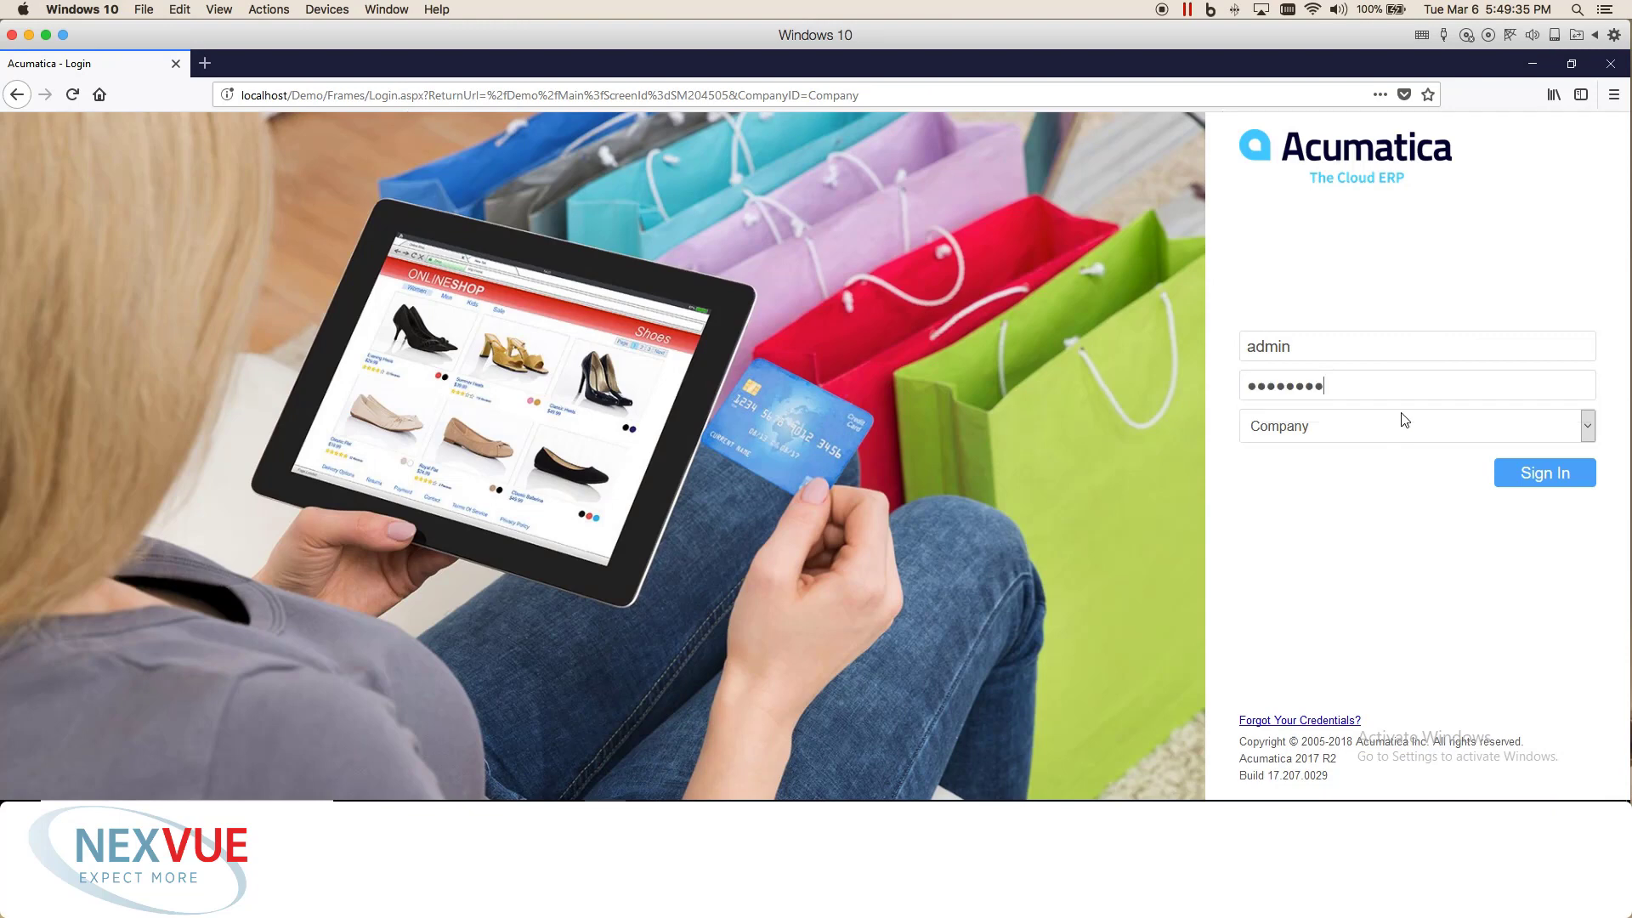
left_click(1502, 473)
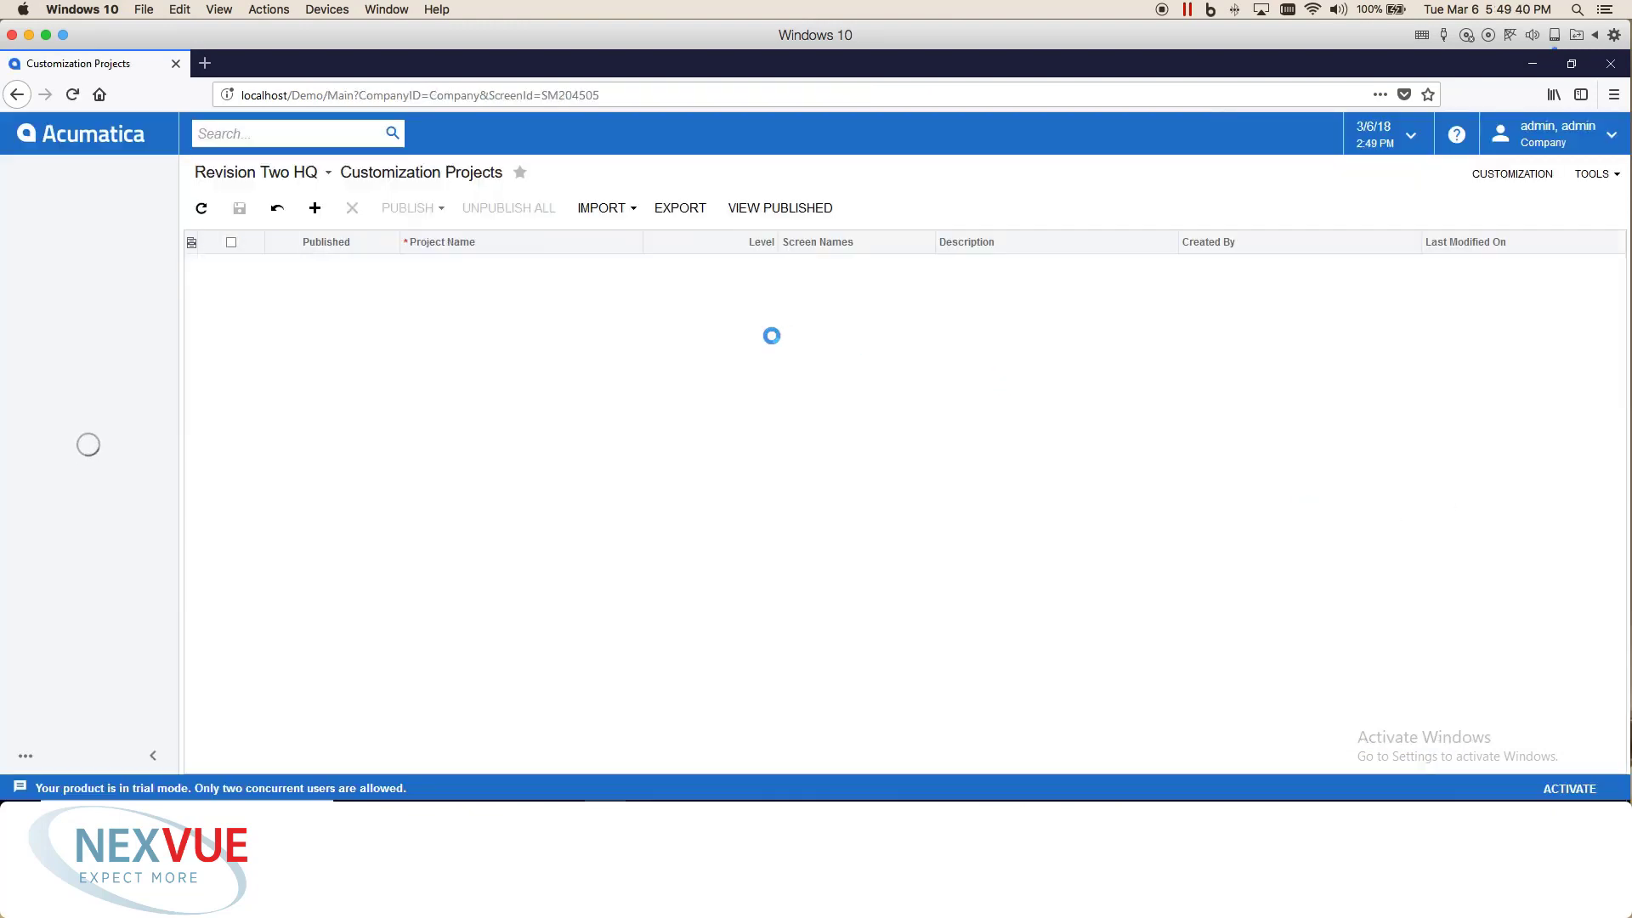
Step: Add and save project LoginPageImages with description 'Login Page Images'
left_click(314, 208)
left_click(426, 320)
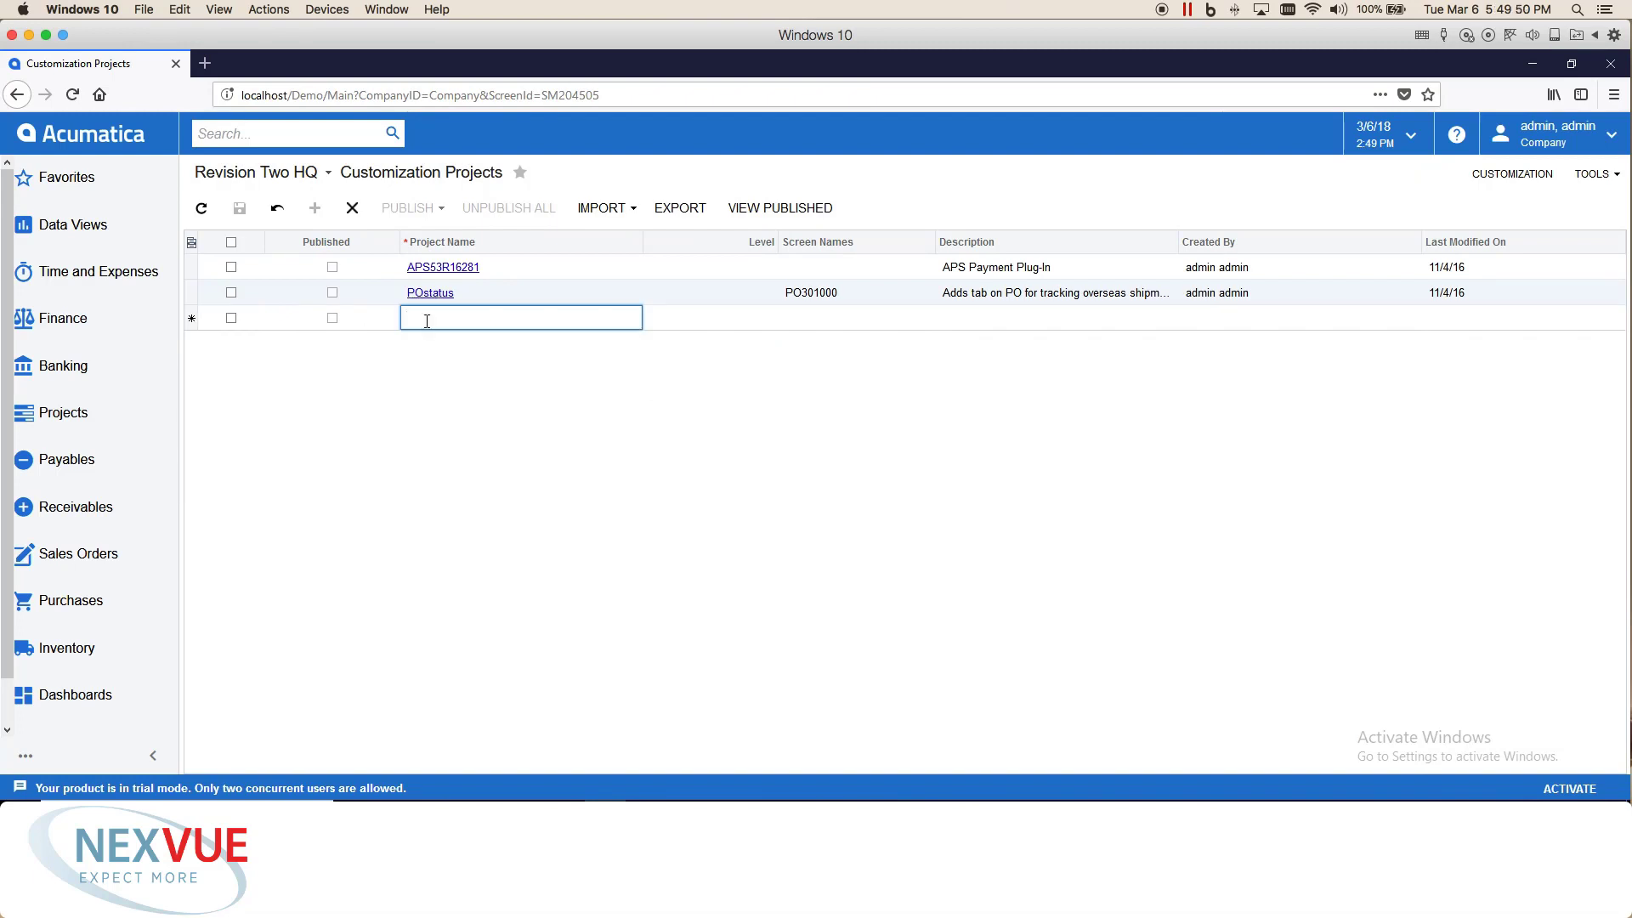
type("LoginPageImages")
key("Tab")
type("Login Page Imag")
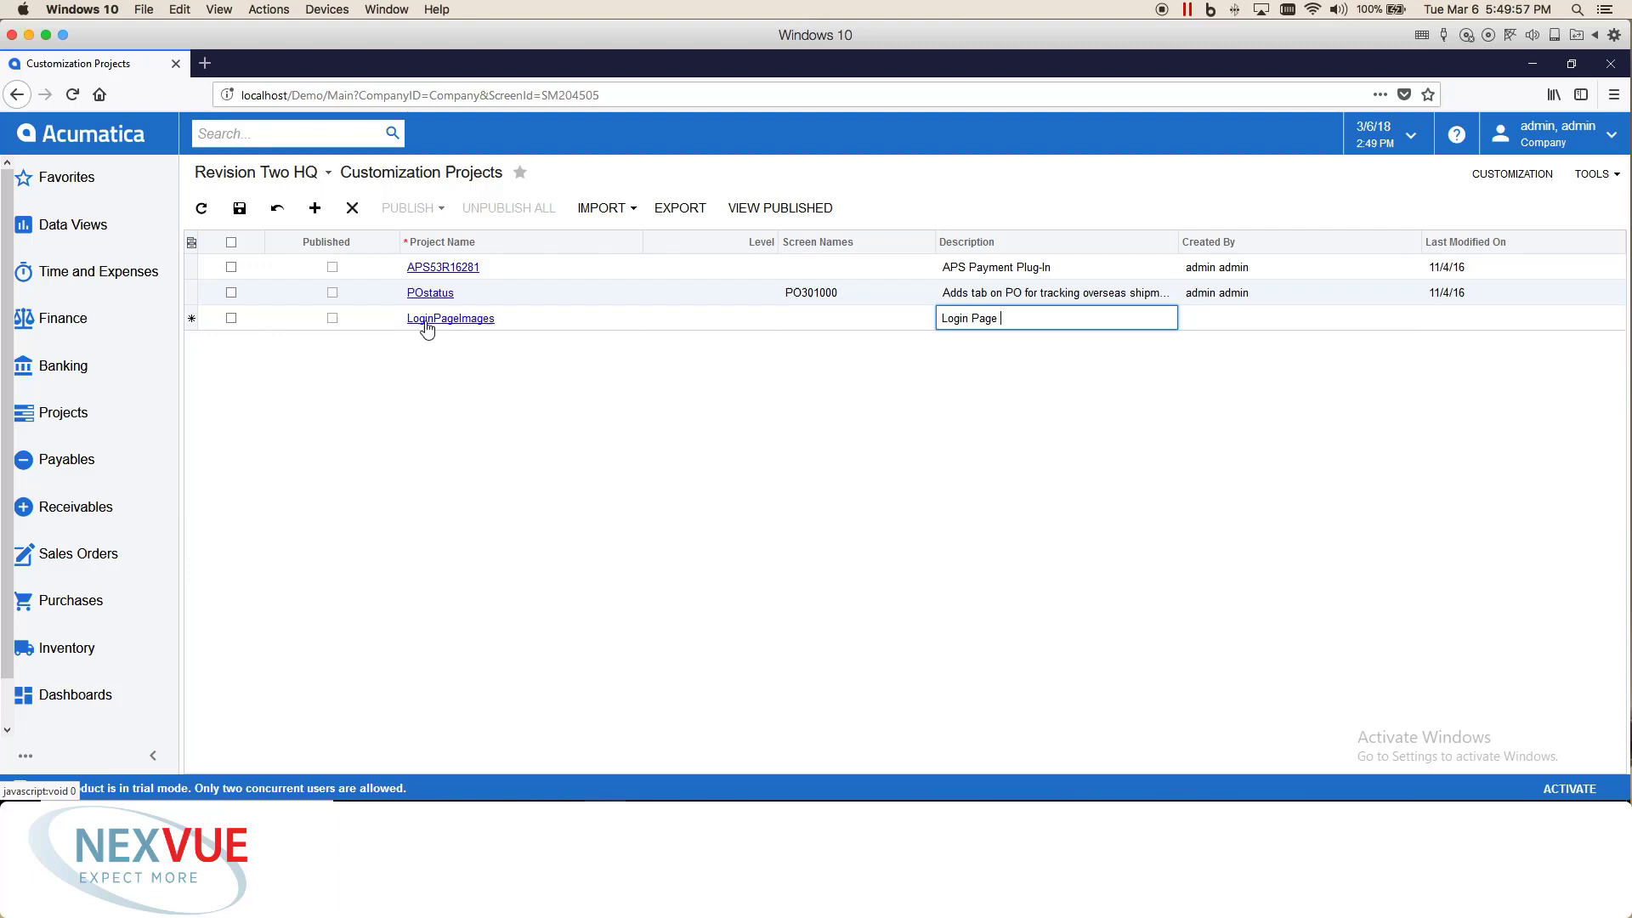
left_click(240, 208)
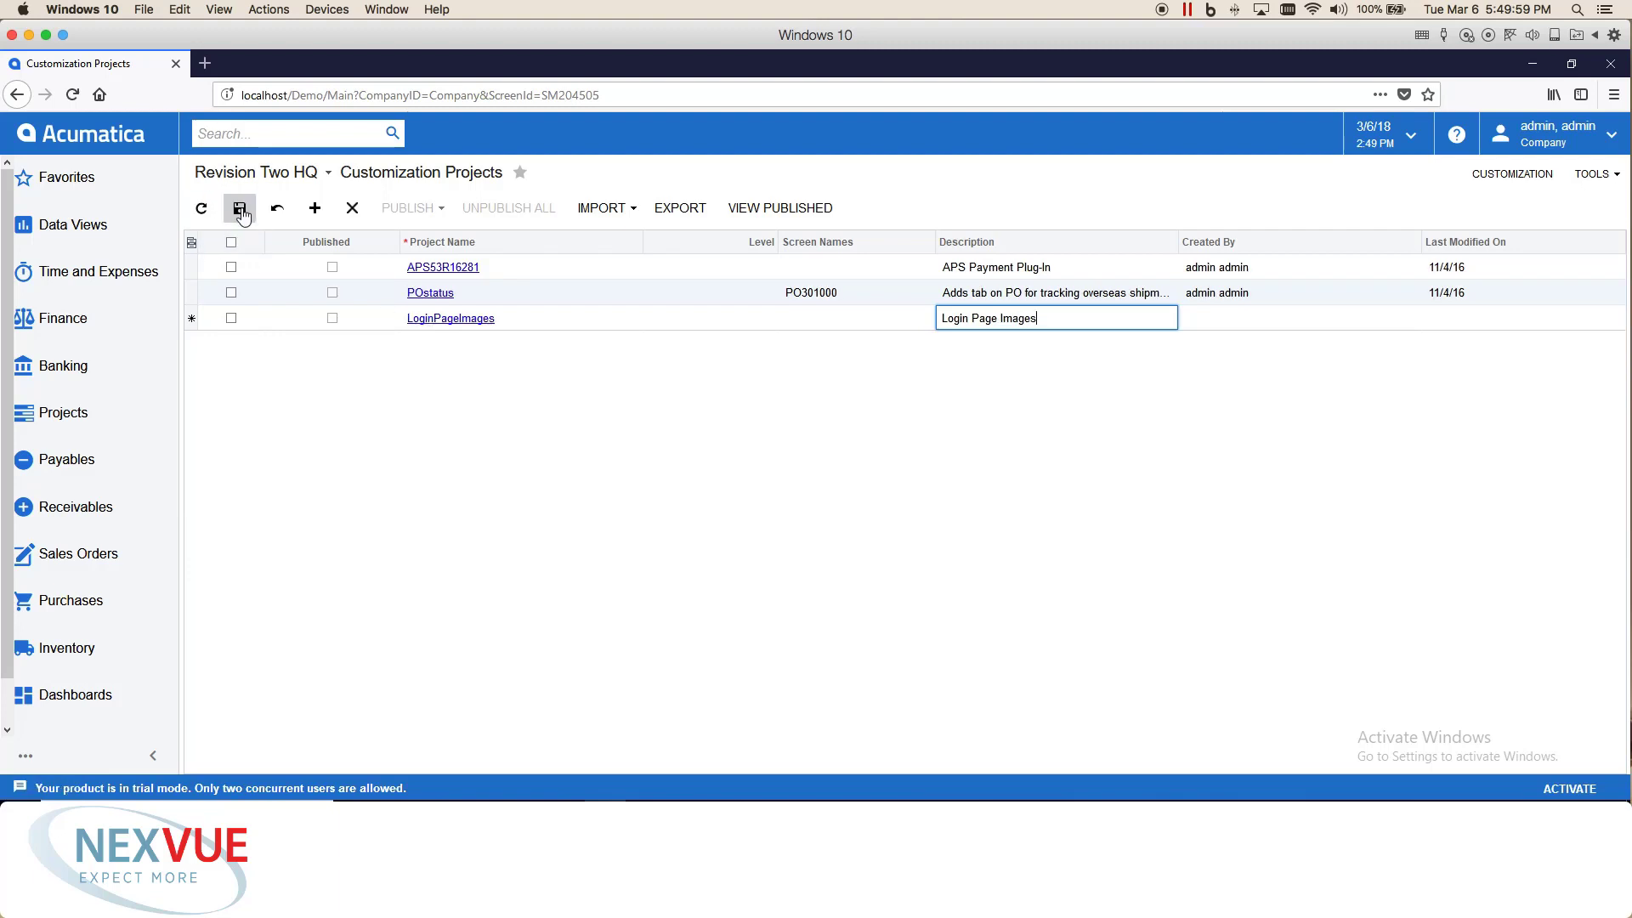
Step: Open the LoginPageImages project's Files list and its Add Files dialog
left_click(444, 294)
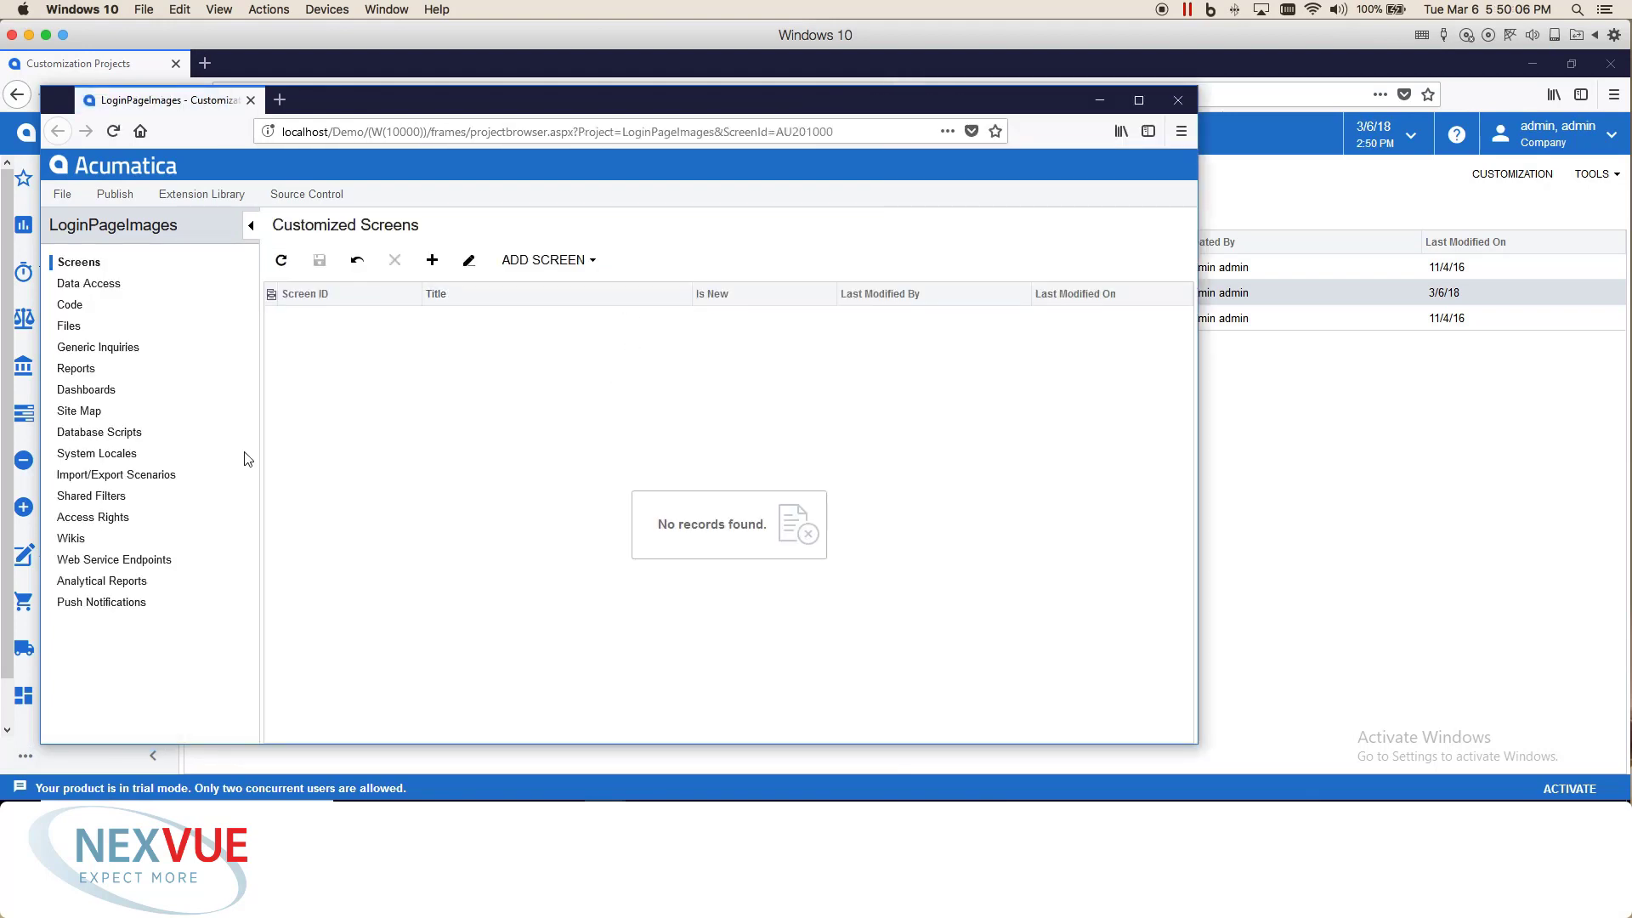
left_click(67, 329)
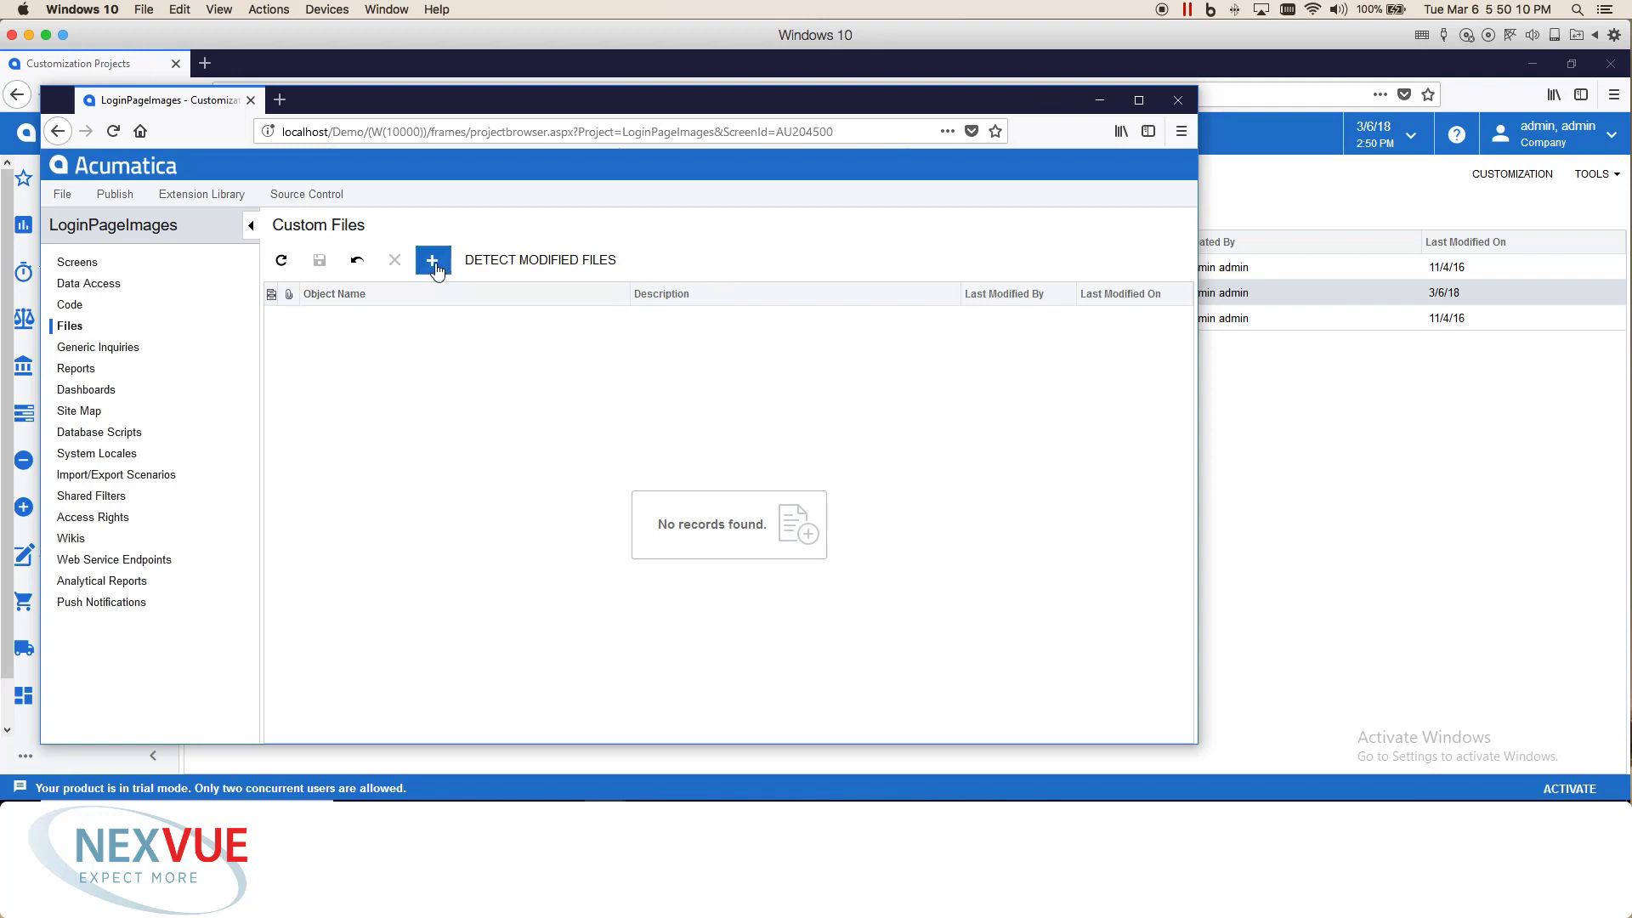
left_click(434, 262)
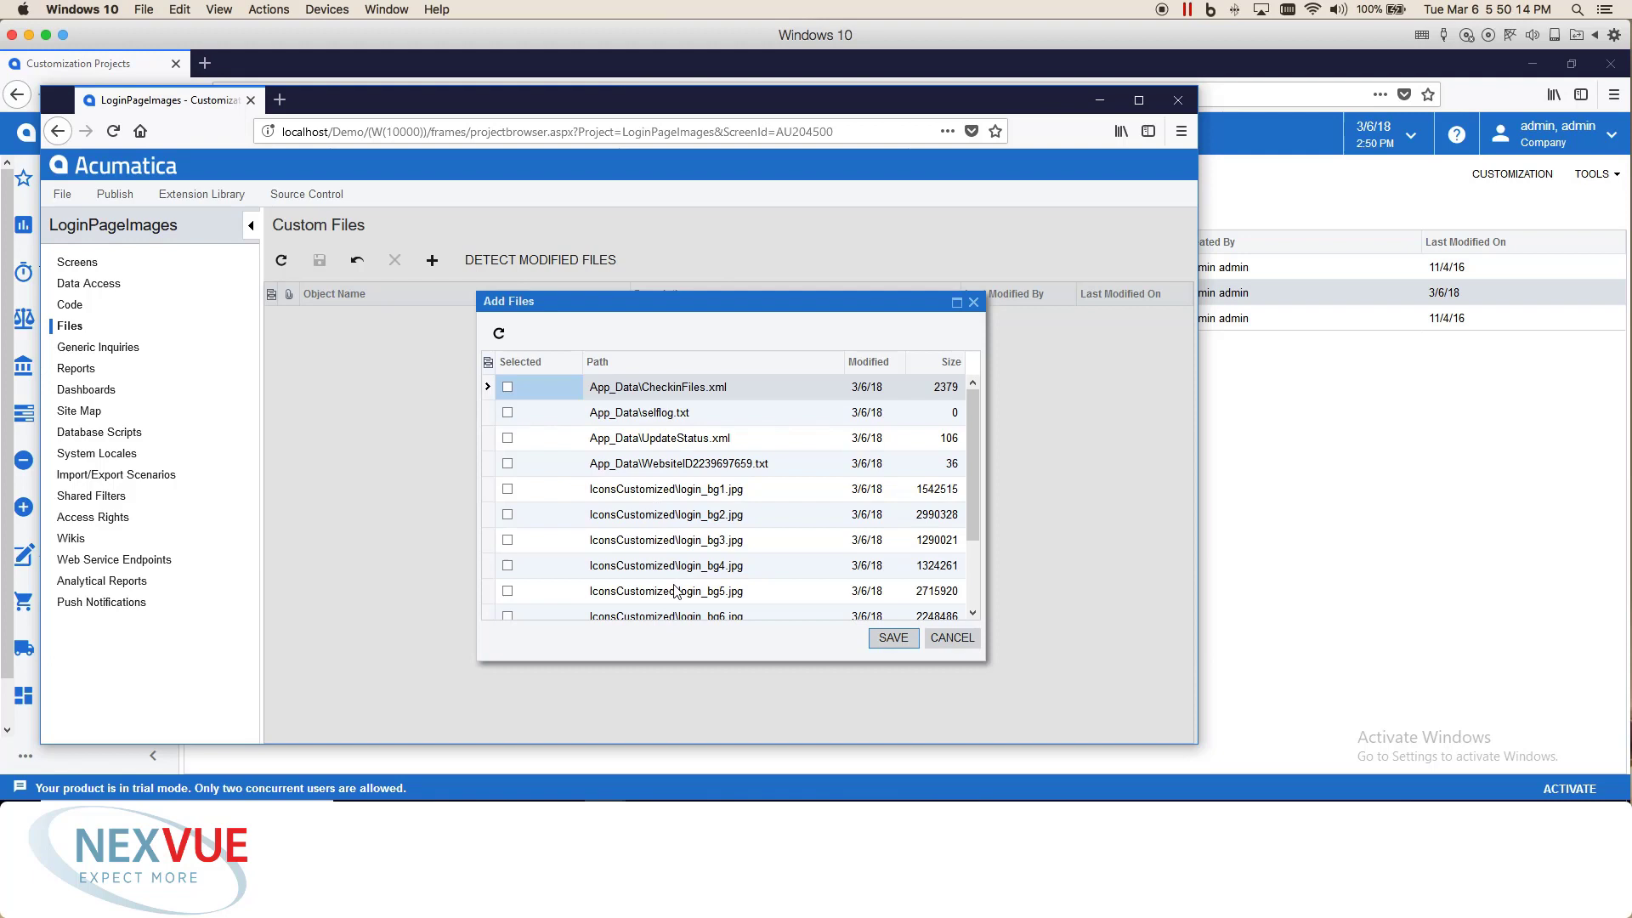
Step: Add login_bg1.jpg through login_bg9.jpg to the project's custom files
scroll(672, 591, "down", 2)
left_click(508, 434)
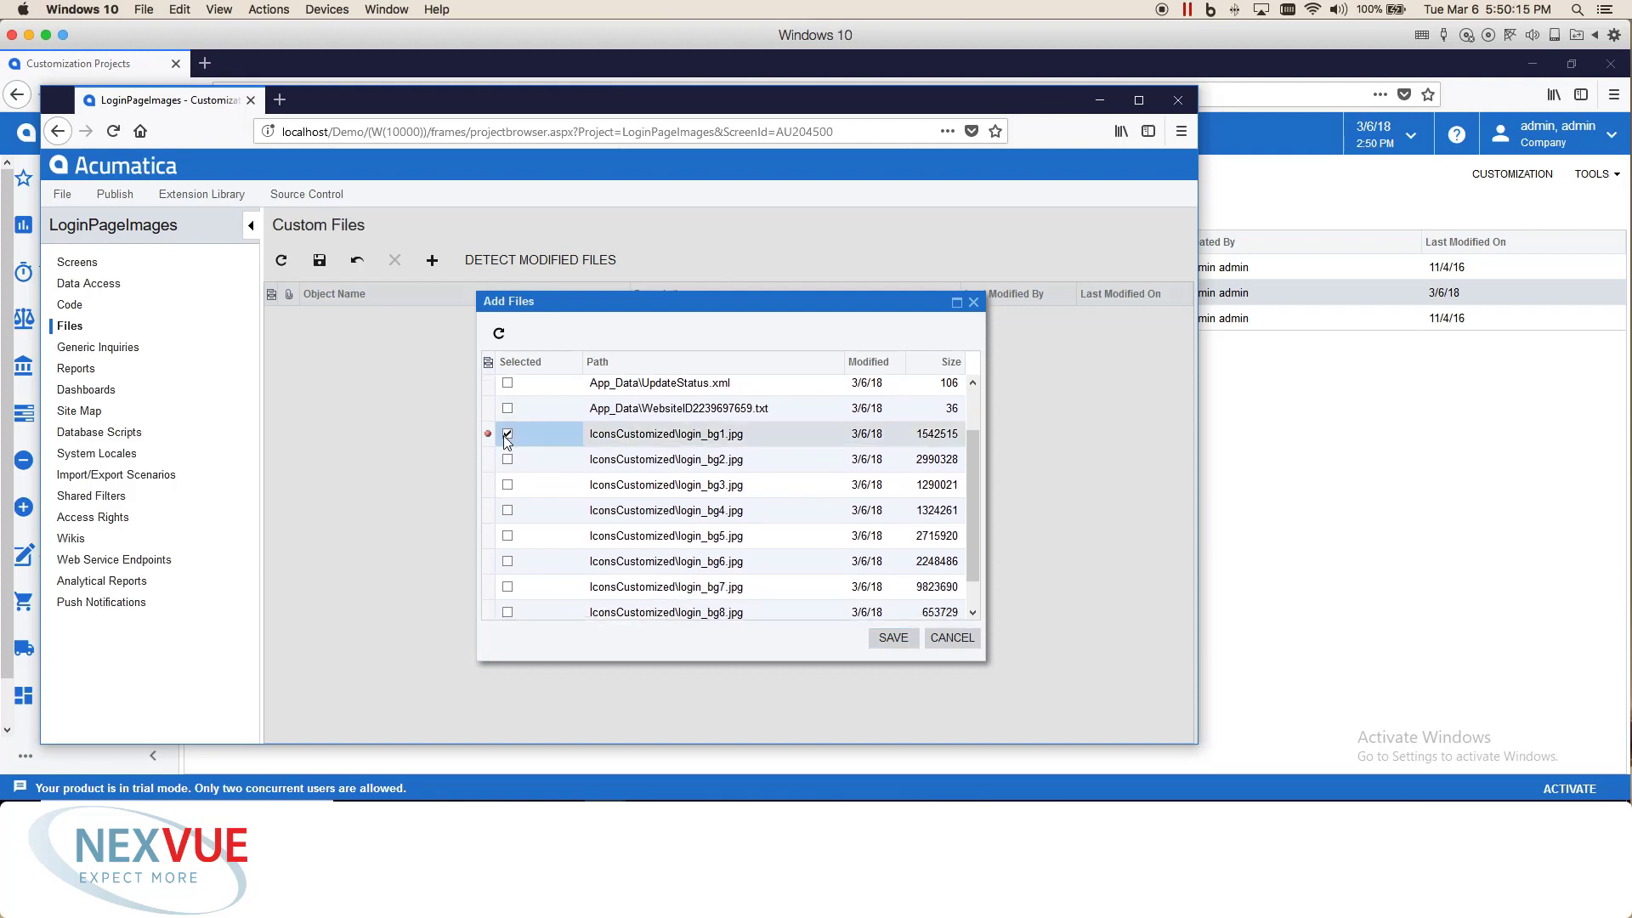
left_click(508, 459)
left_click(507, 486)
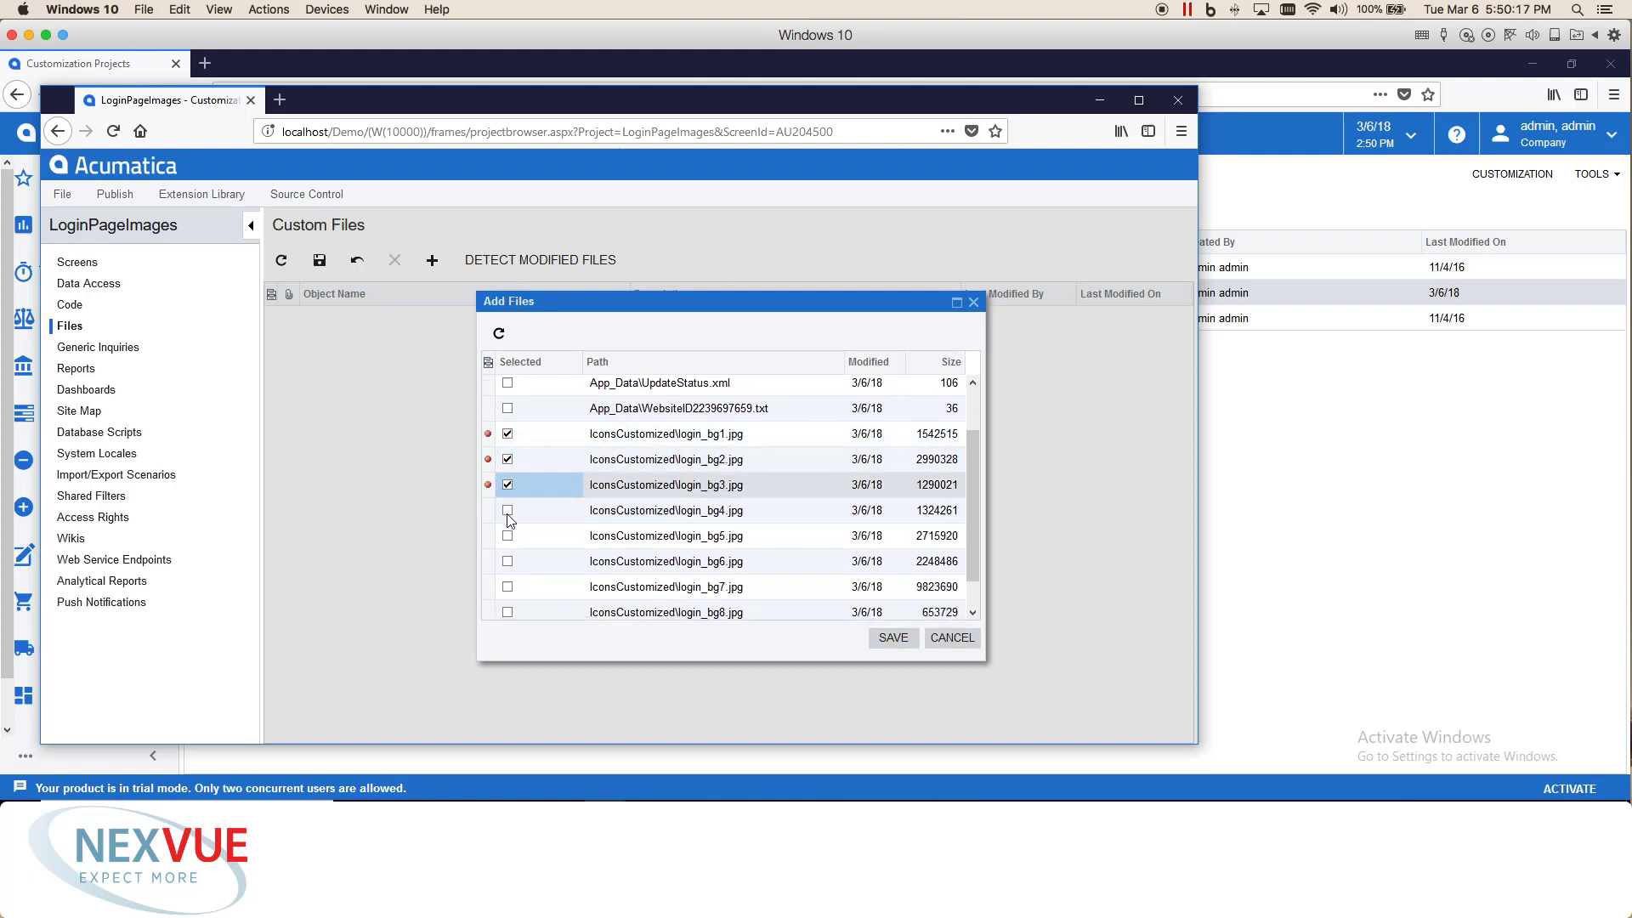
left_click(508, 511)
left_click(508, 537)
left_click(508, 562)
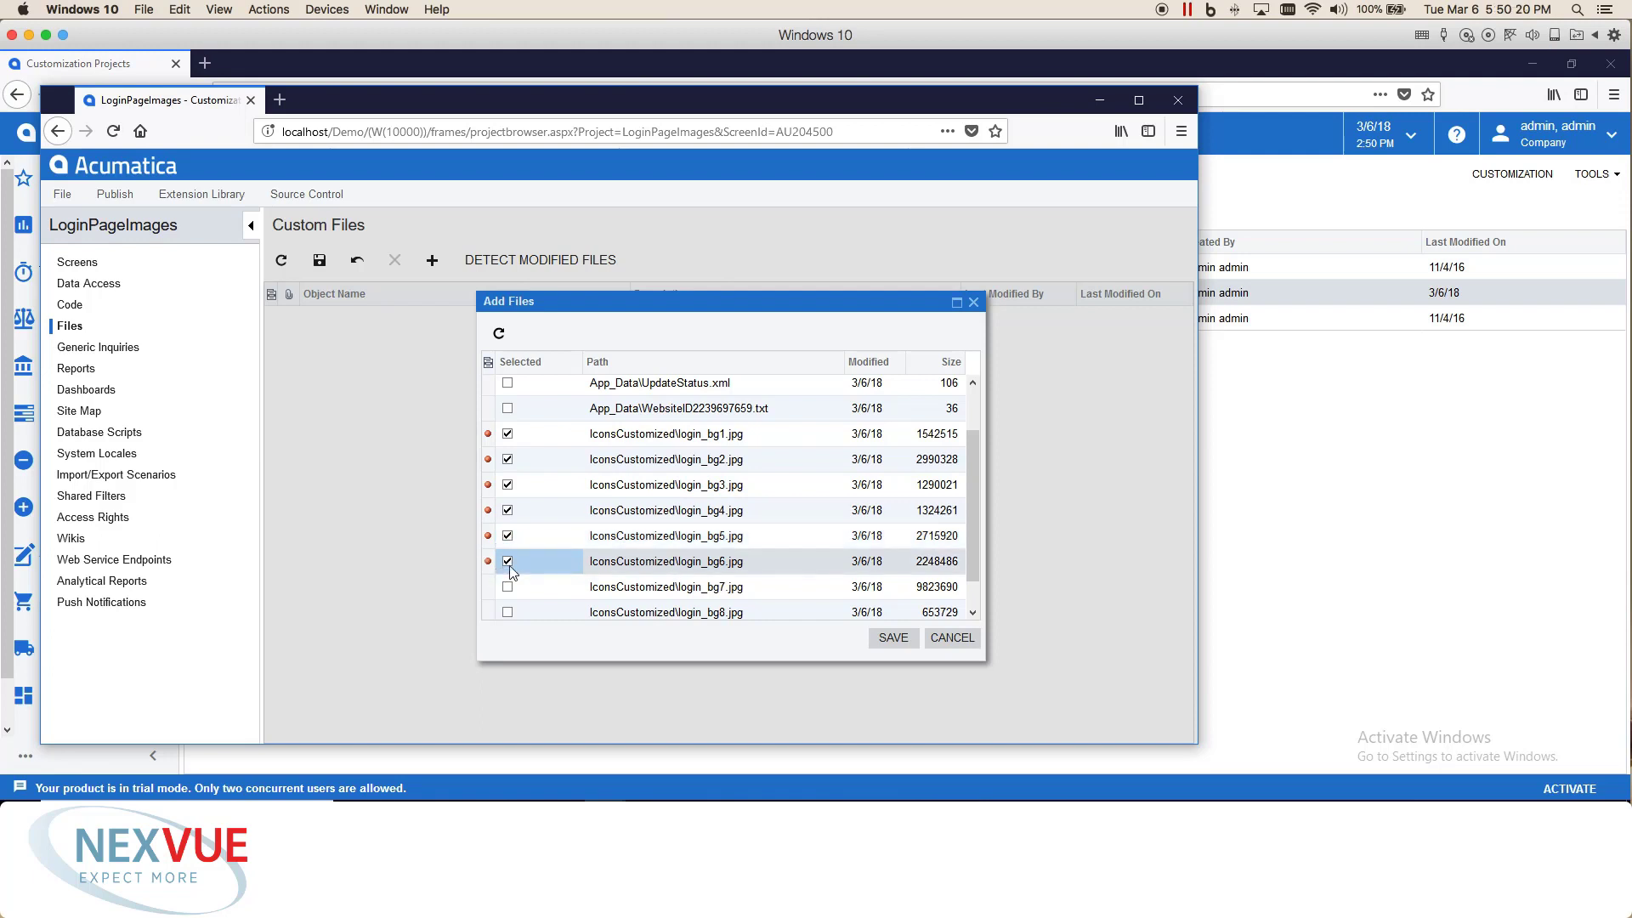
scroll(510, 563, "down", 1)
left_click(508, 557)
left_click(508, 582)
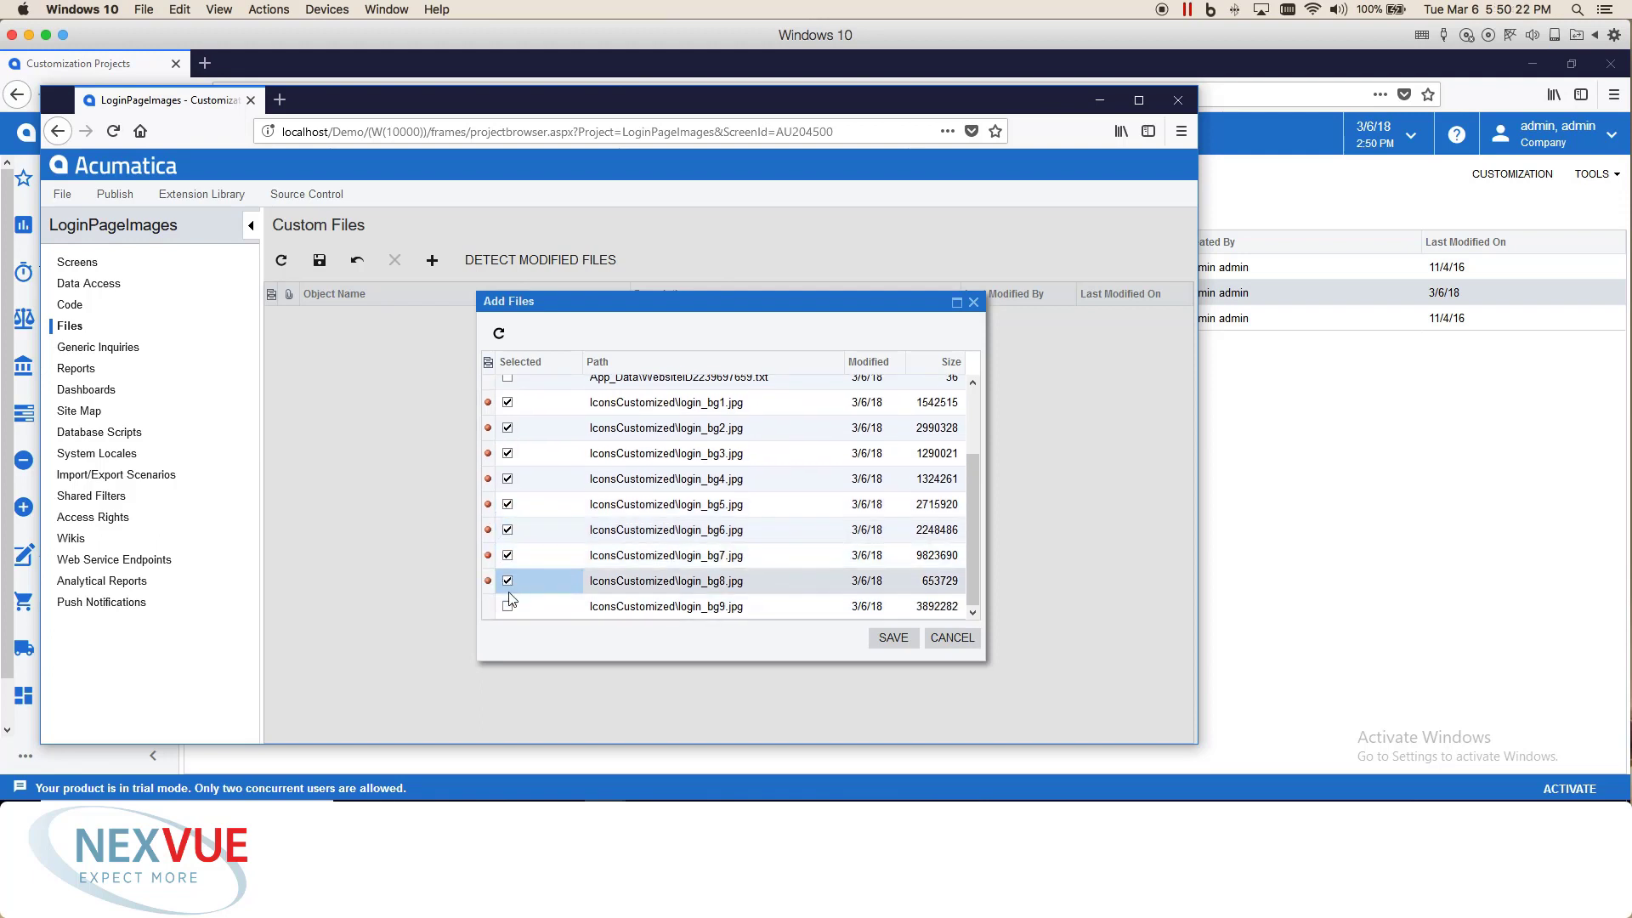
left_click(508, 607)
left_click(885, 637)
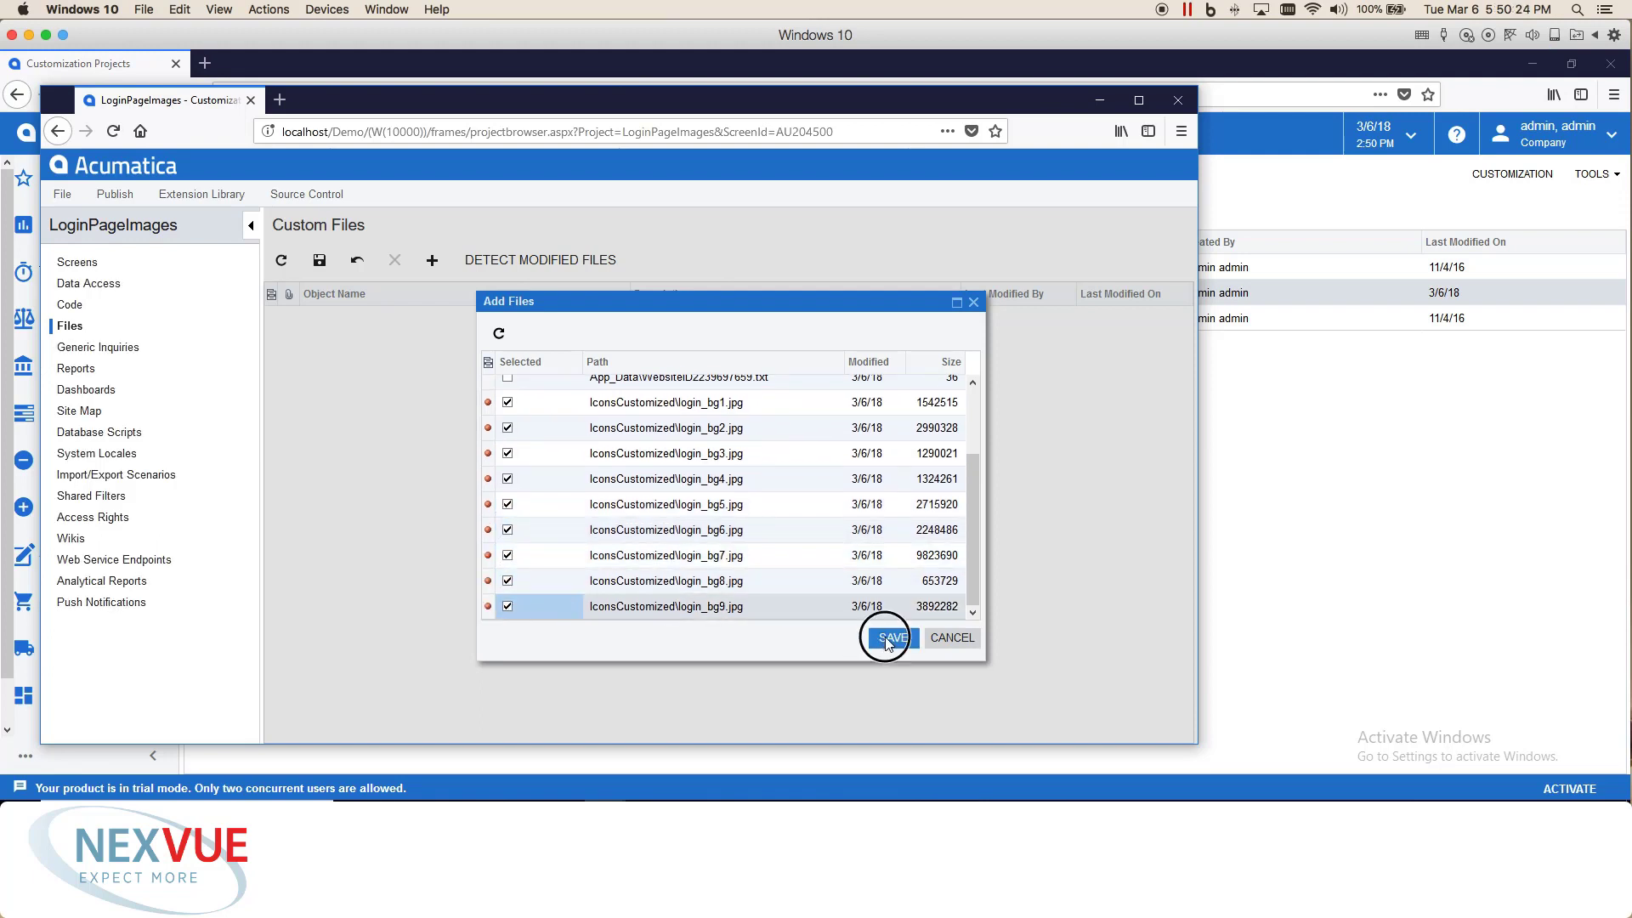
Step: In the project XML, remove 'Customized' from the login_bg1, login_bg2 and login_bg9 paths
left_click(62, 197)
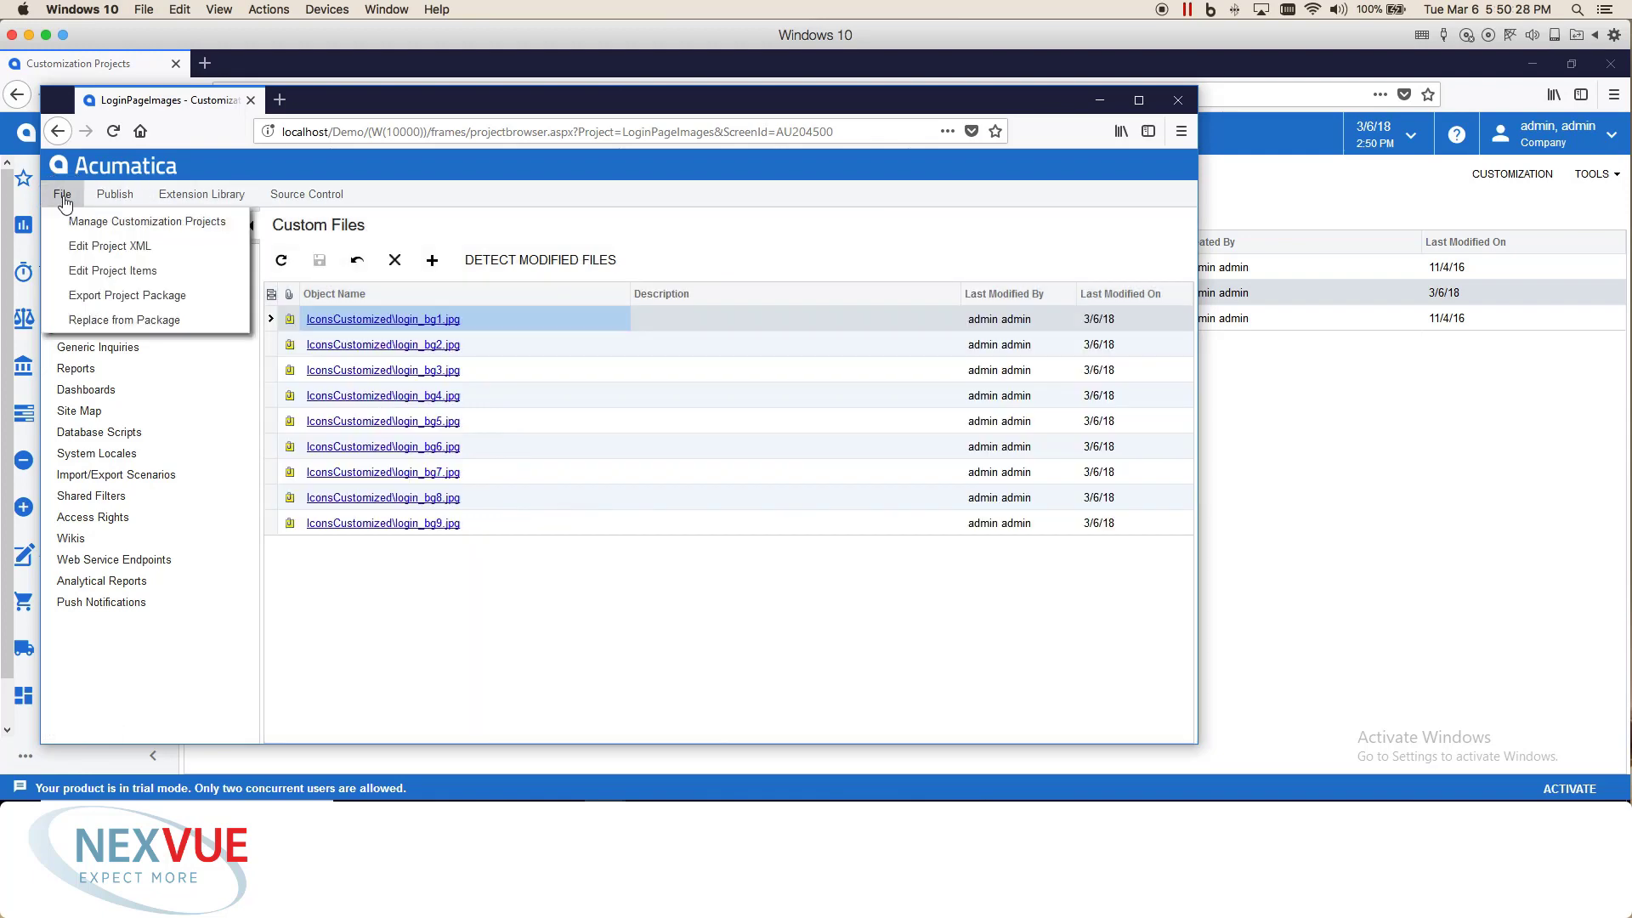
left_click(83, 248)
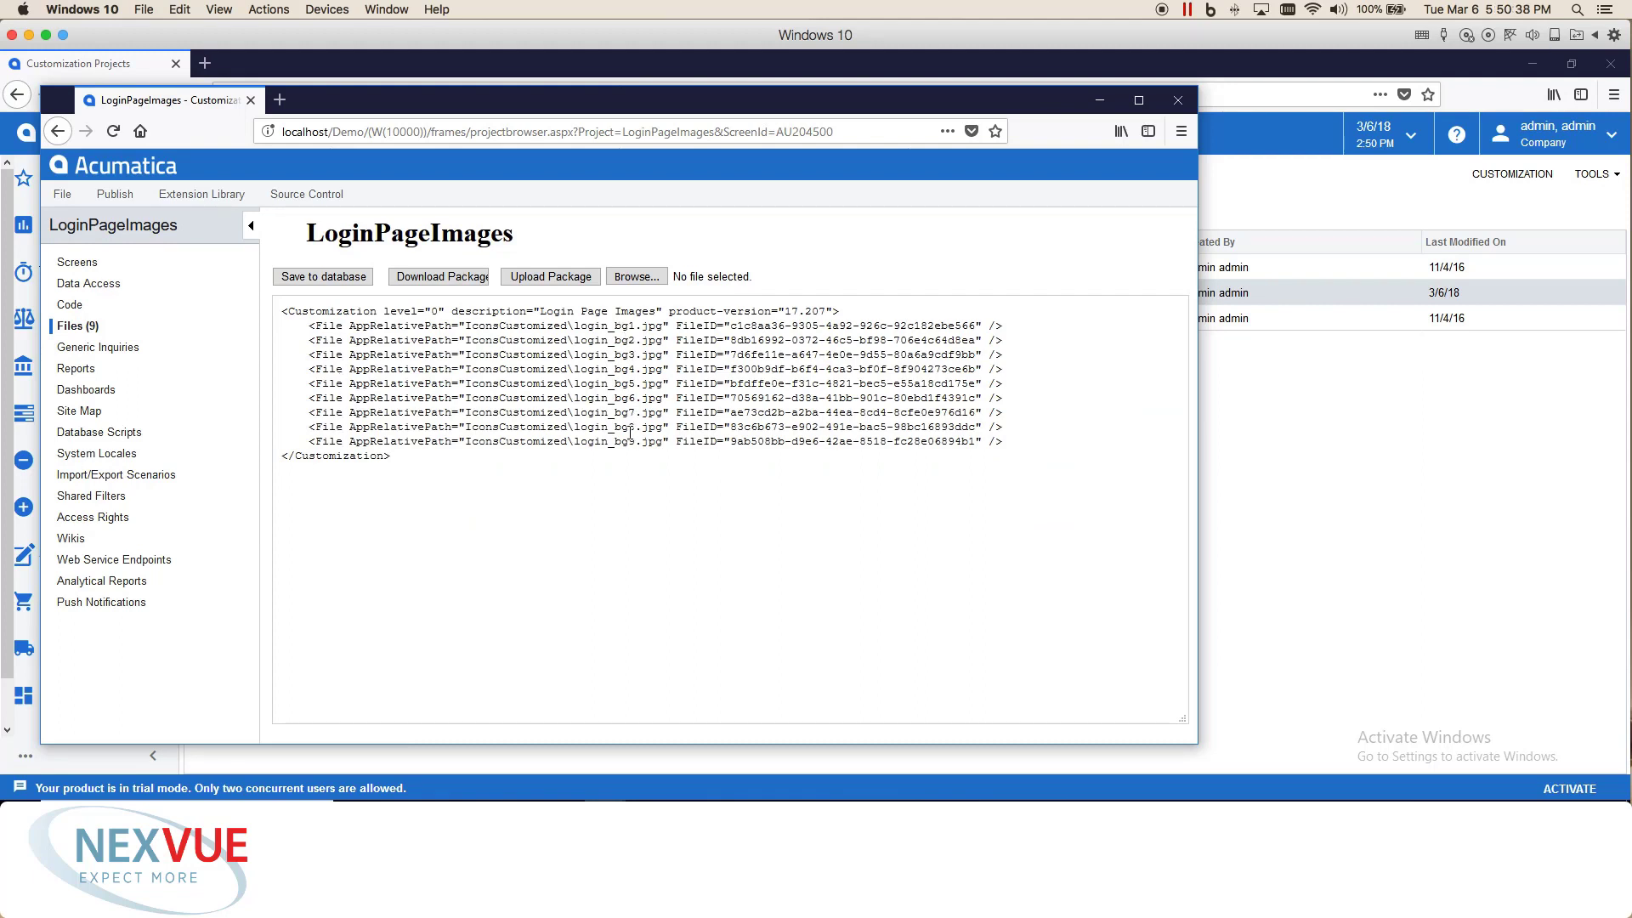
left_click_drag(500, 329, 566, 329)
key("BackSpace")
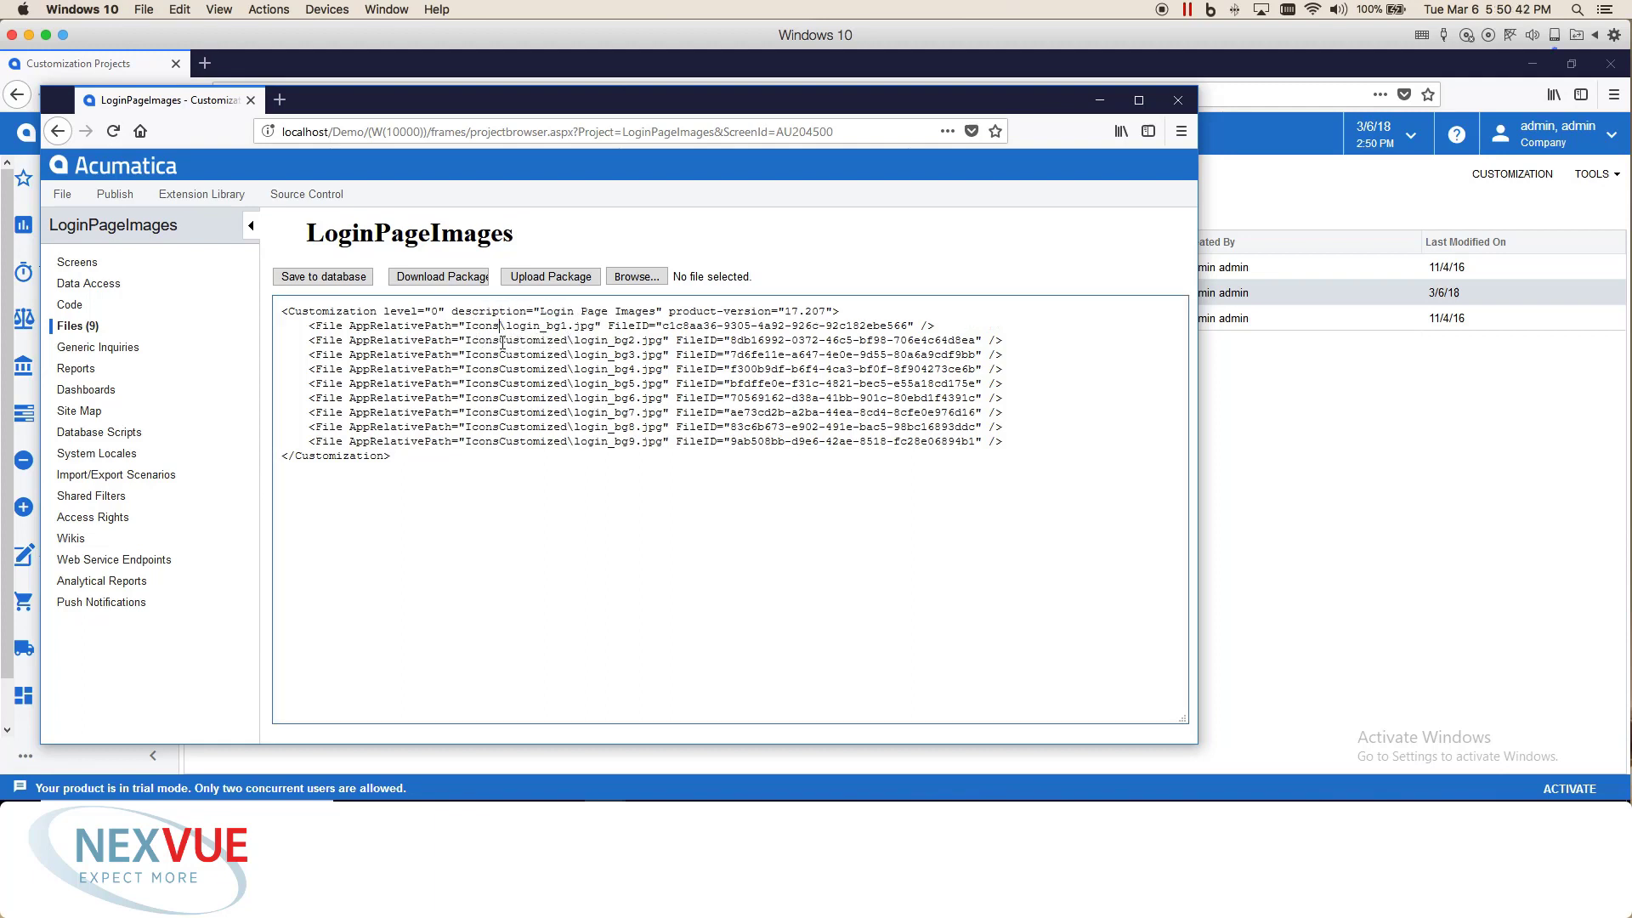
left_click_drag(499, 340, 570, 356)
key("BackSpace")
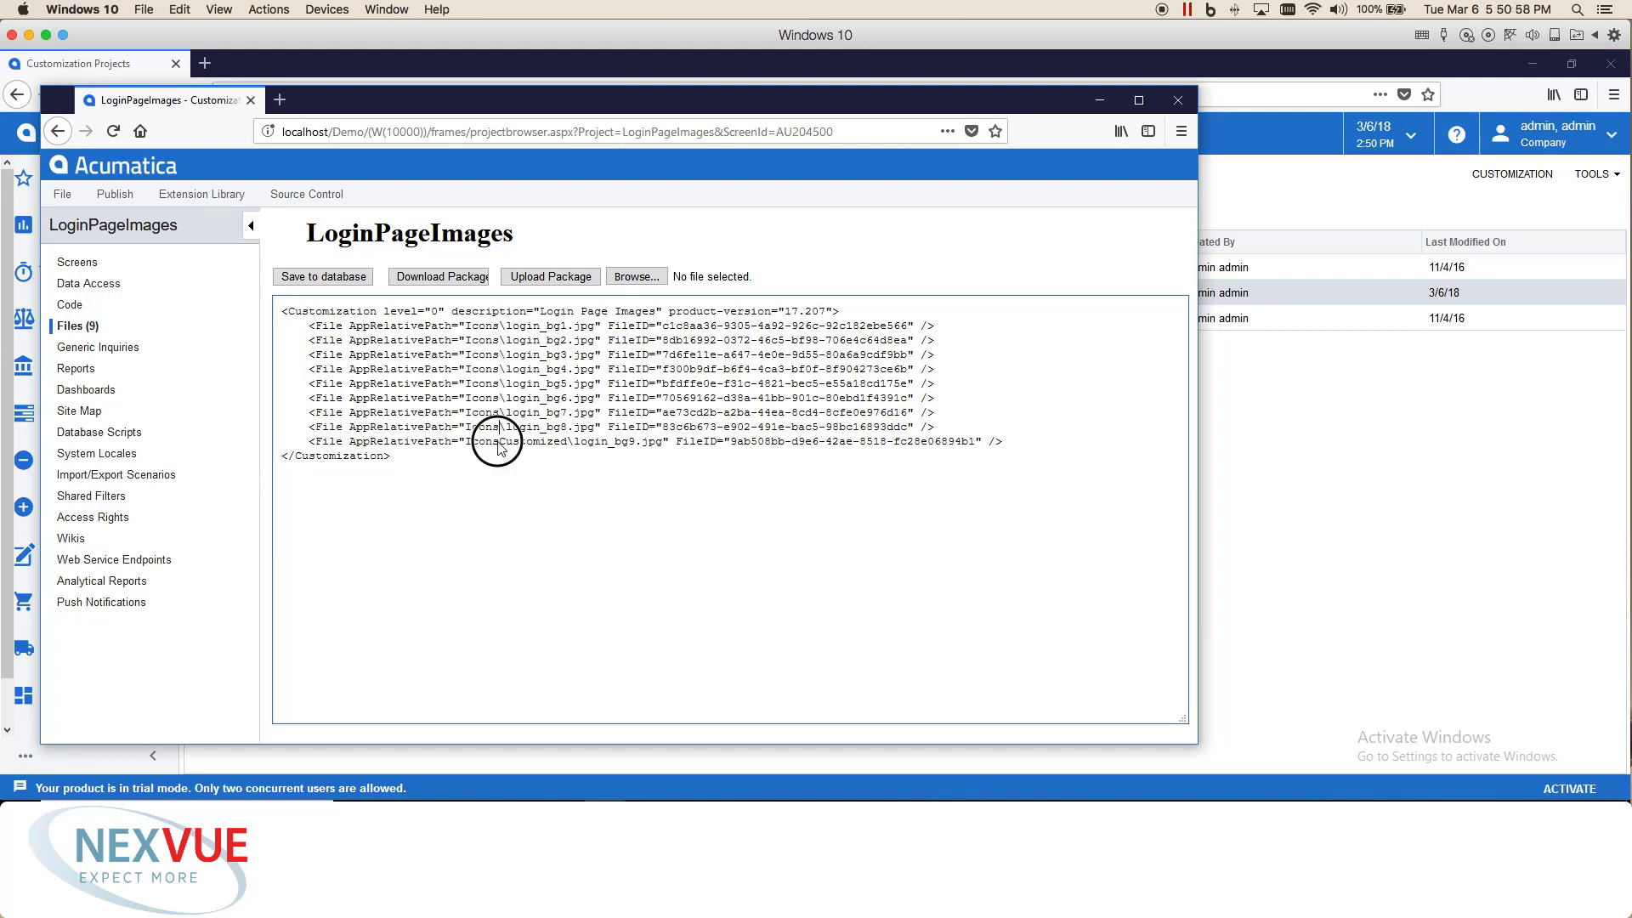
left_click_drag(499, 441, 571, 442)
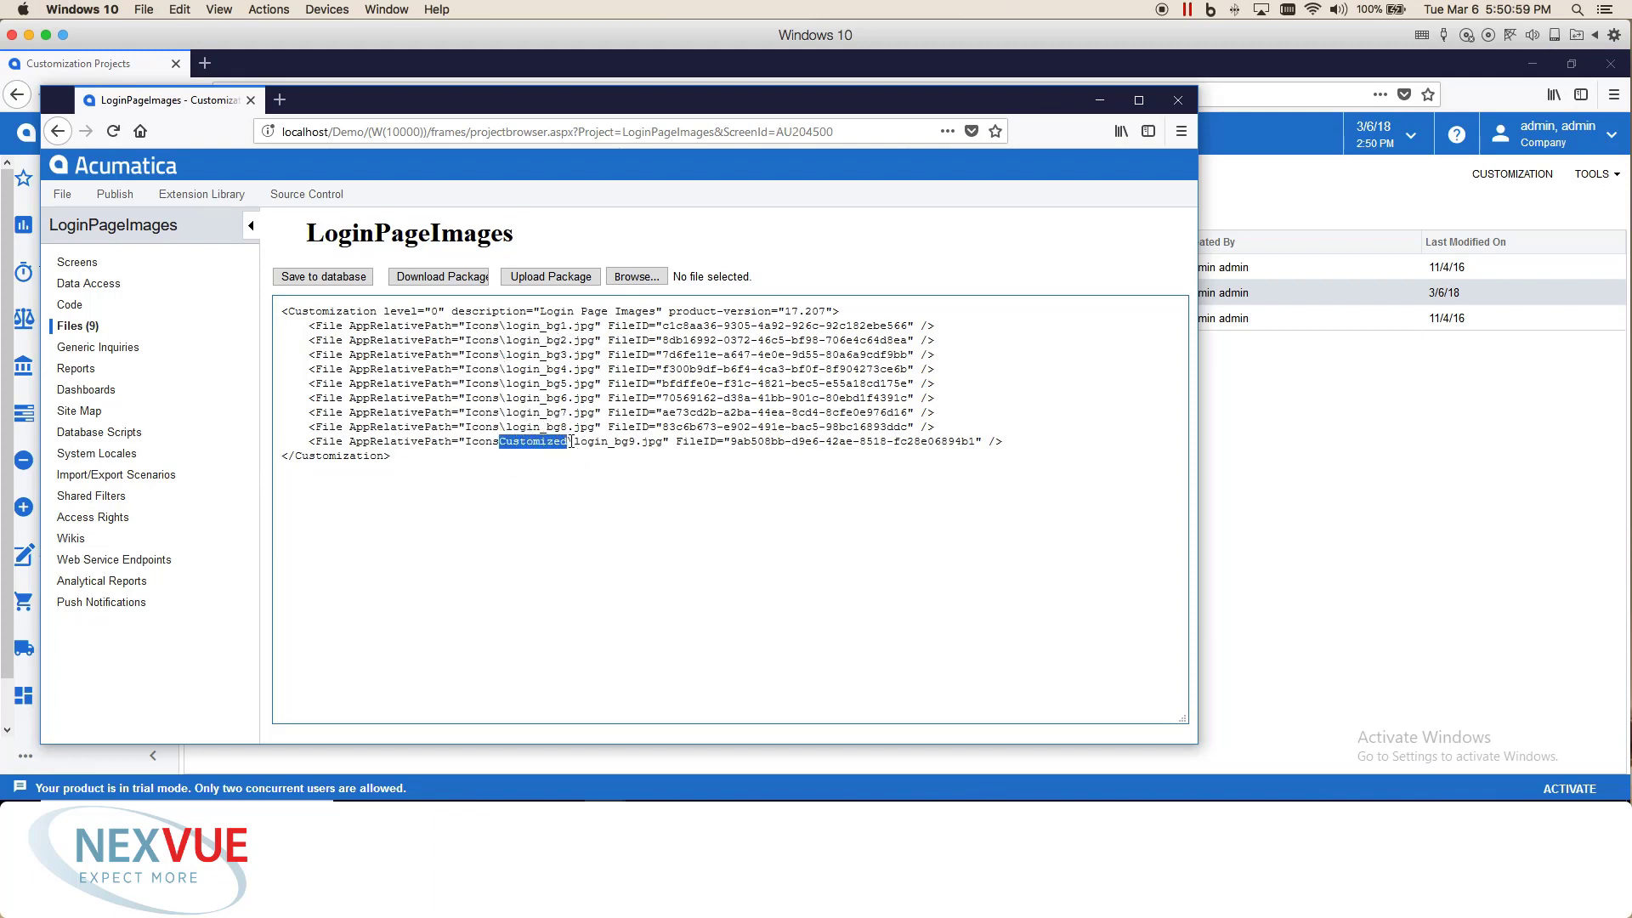
key("BackSpace")
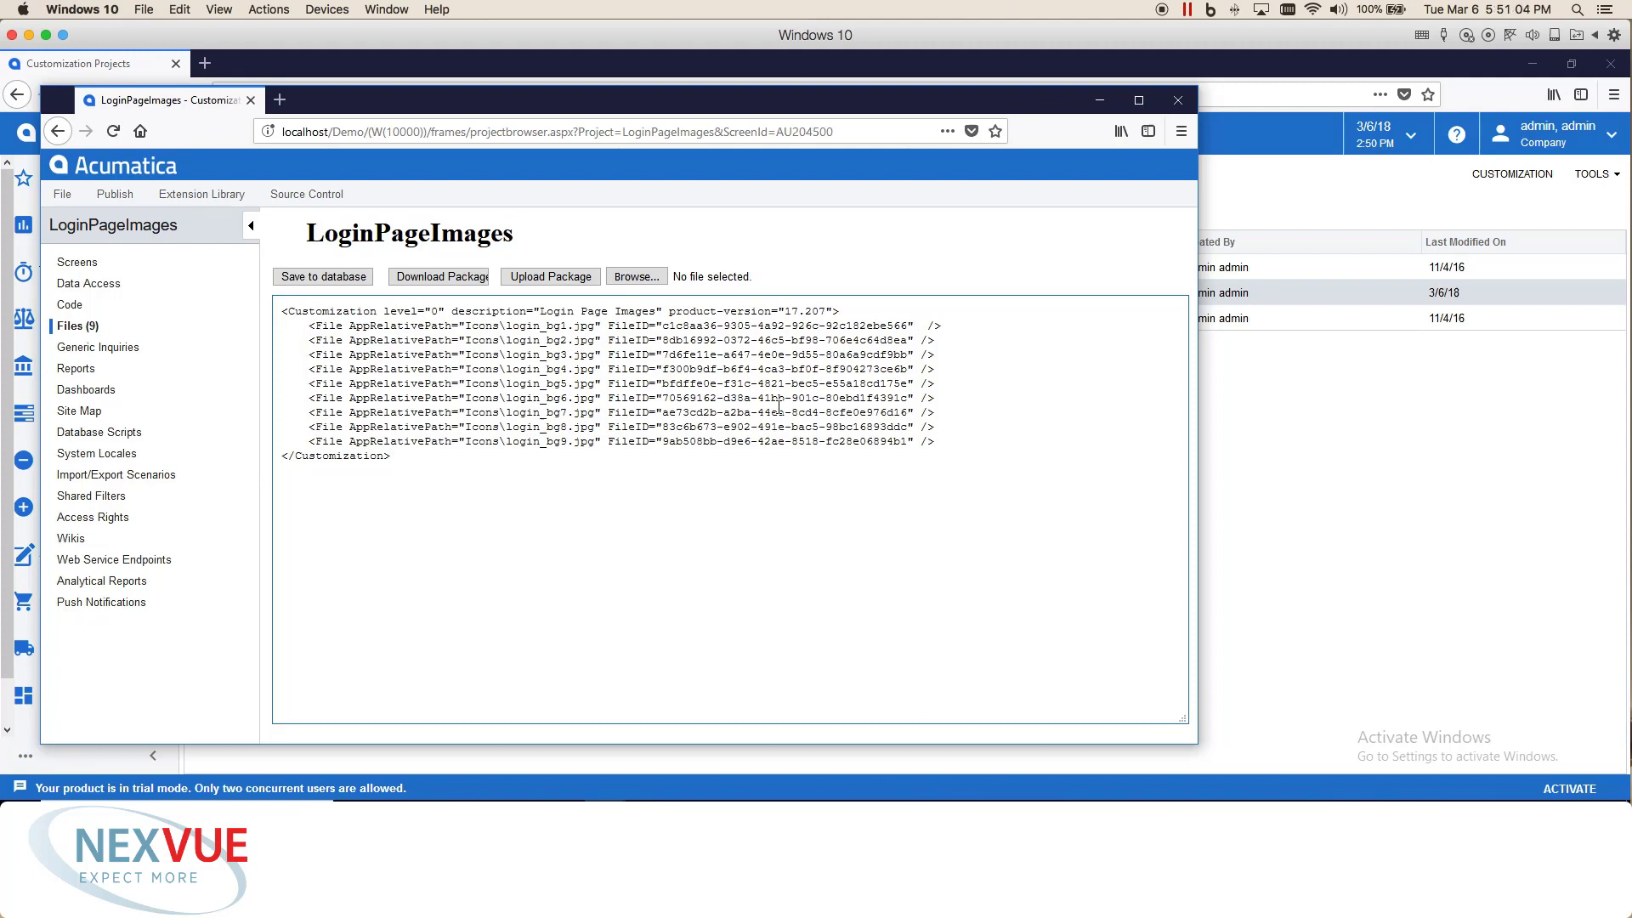
Step: Add SystemFile="True" to every login_bg File entry
type("SystemFile=\"True\"")
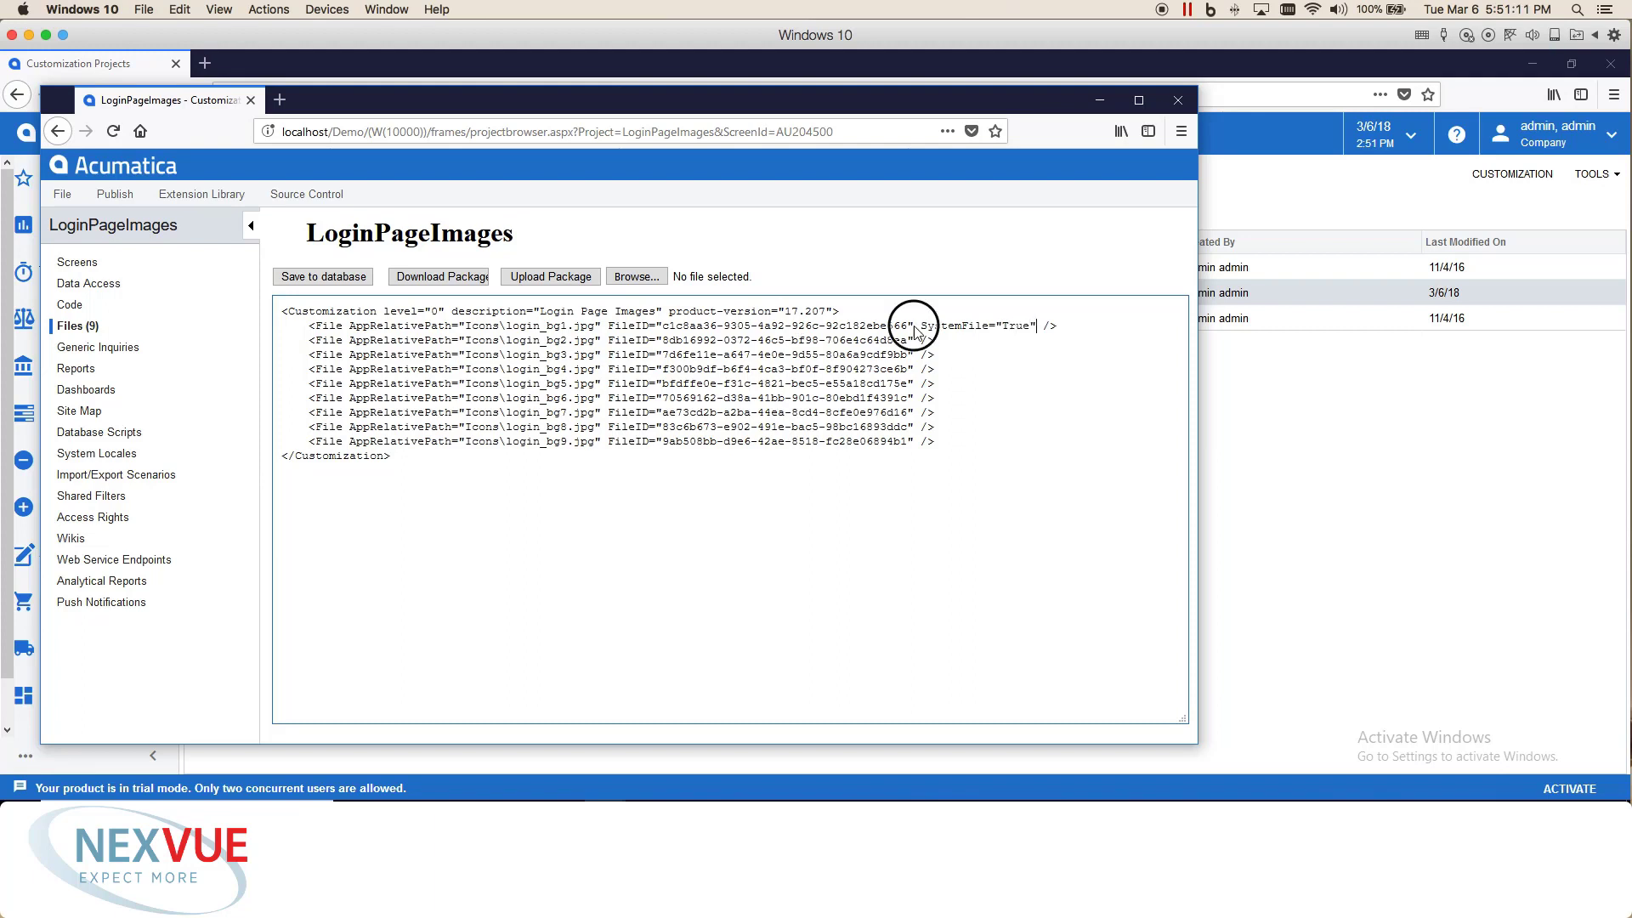
left_click_drag(915, 331, 1041, 334)
key("ctrl+c")
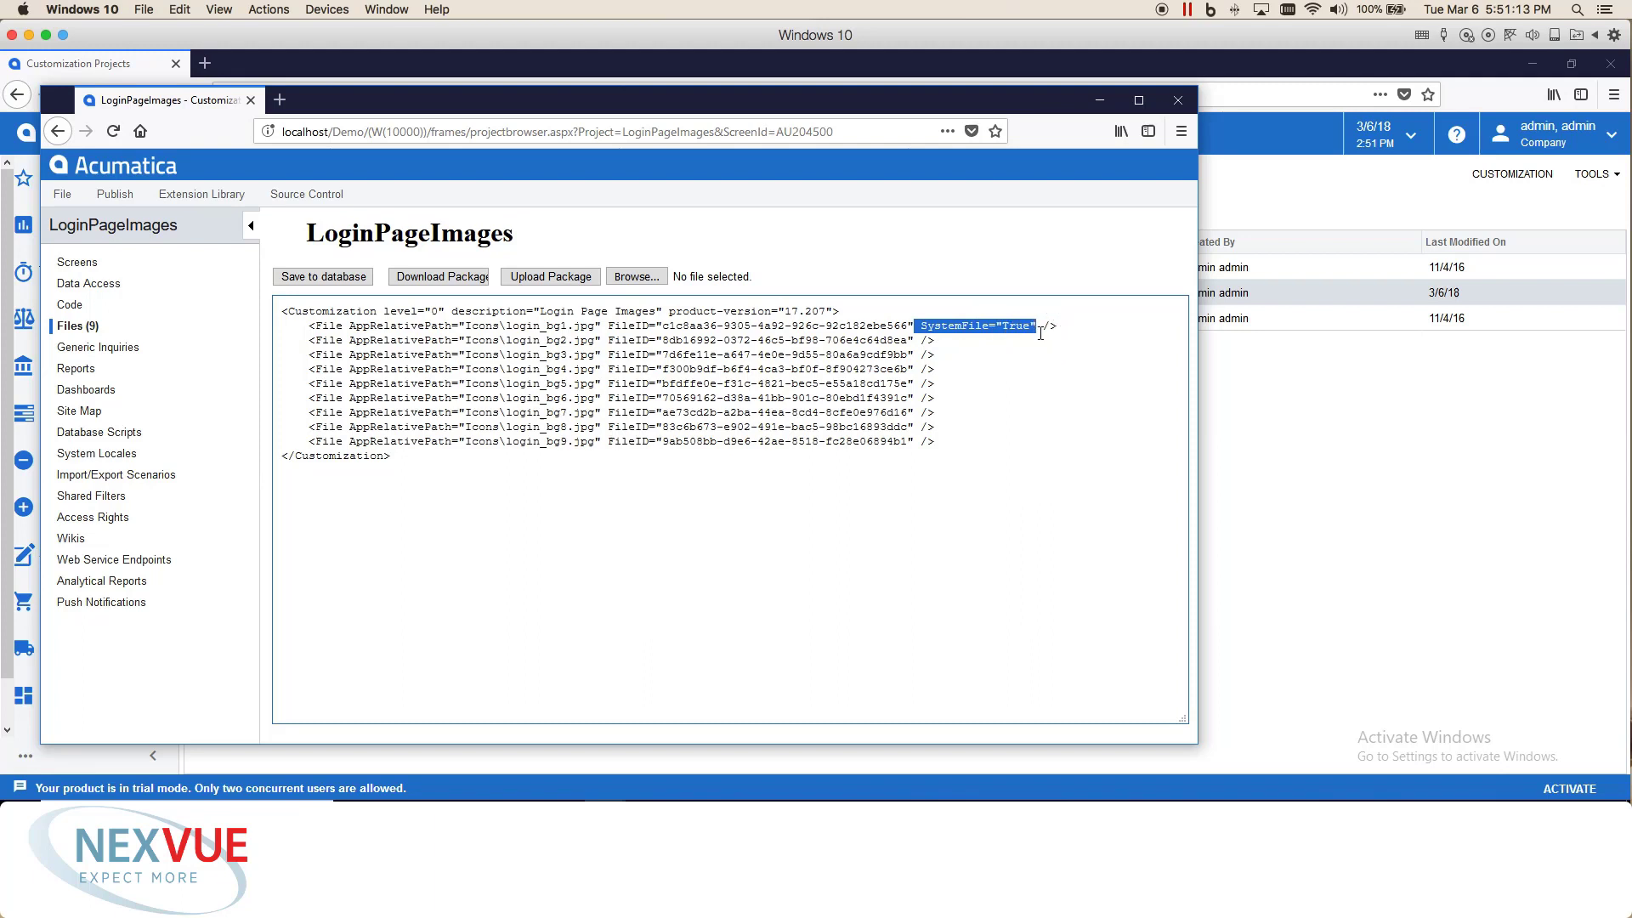
key("Down")
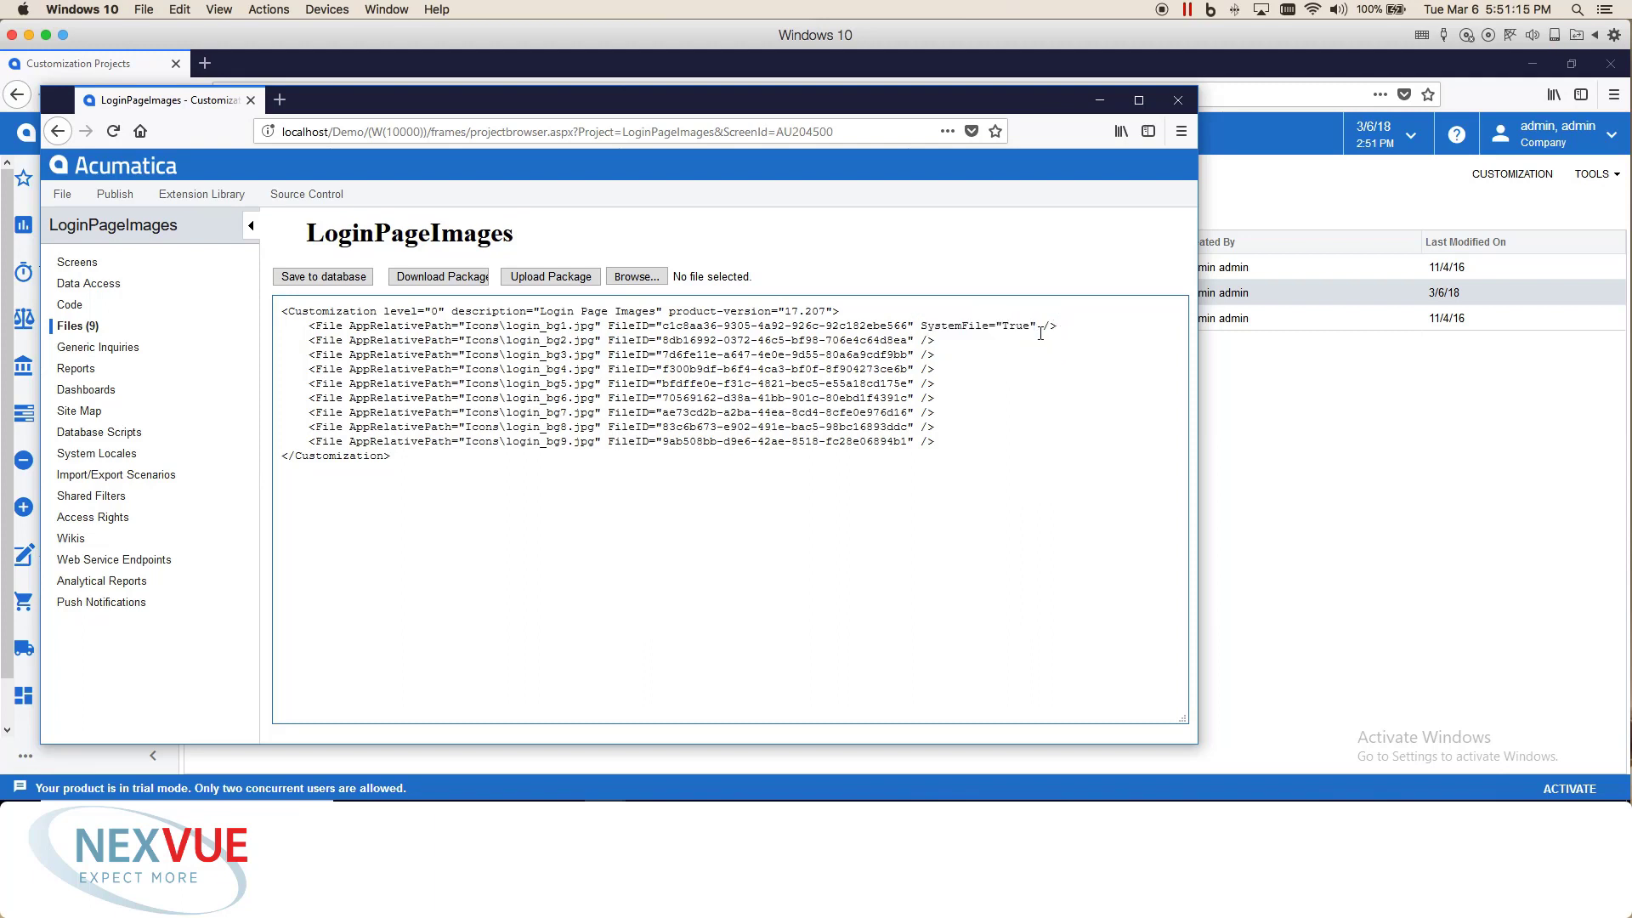
key("ctrl+v")
key("Down")
key("ctrl+v")
key("Down")
key("ctrl+v")
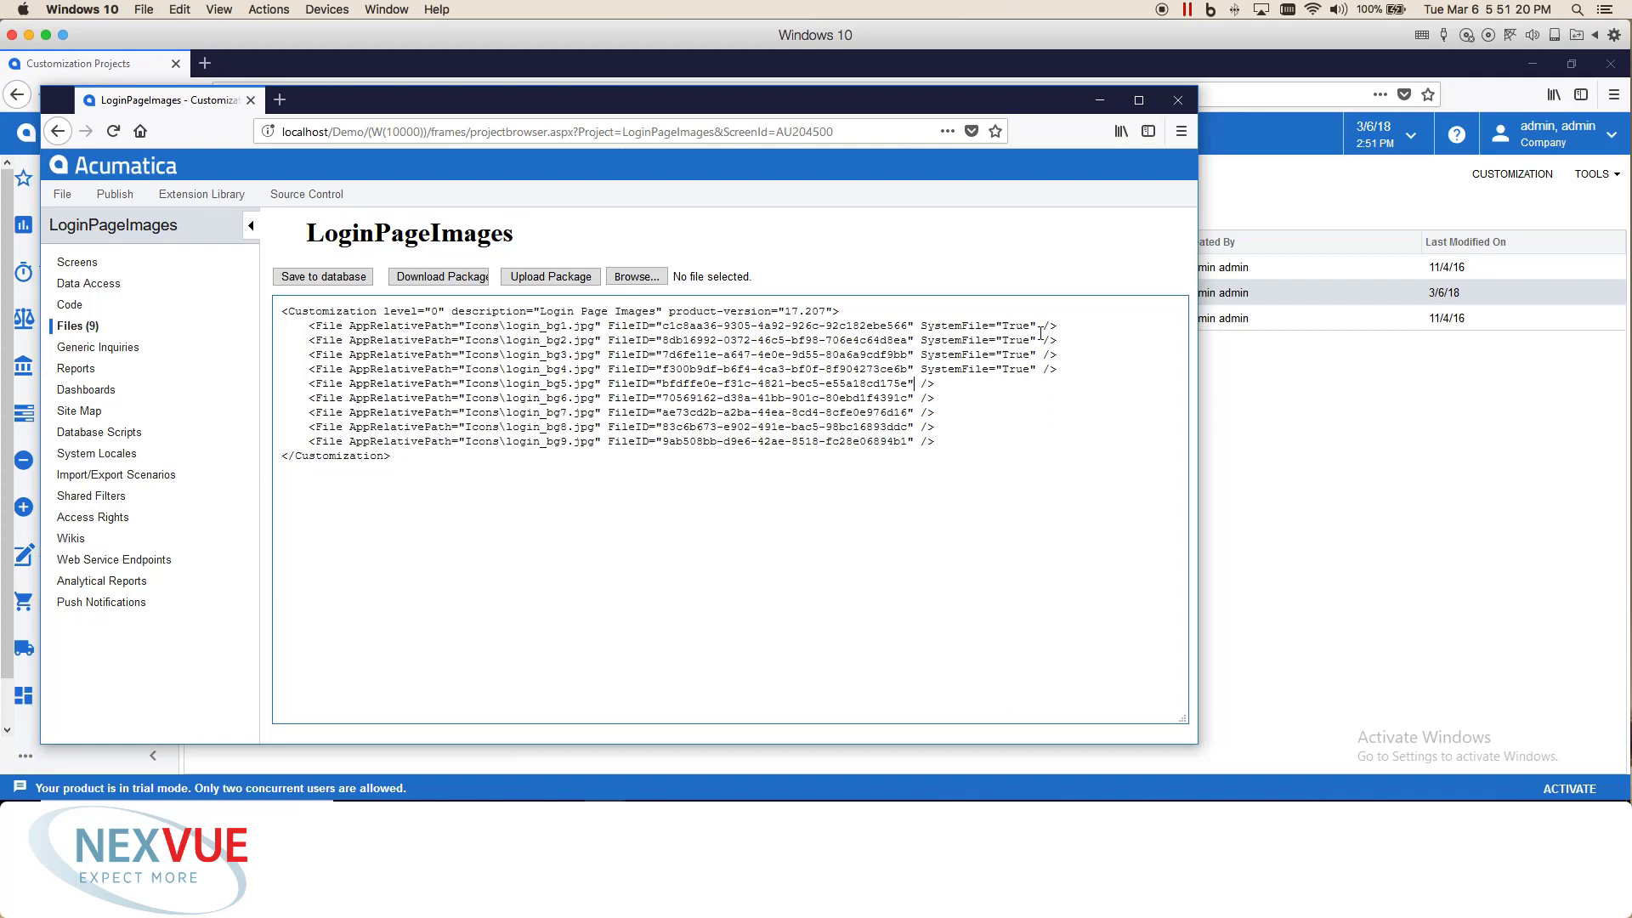
key("ctrl+v")
key("ctrl+v")
key("Down")
key("ctrl+v")
key("Down")
key("ctrl+v")
key("Down")
key("ctrl+v")
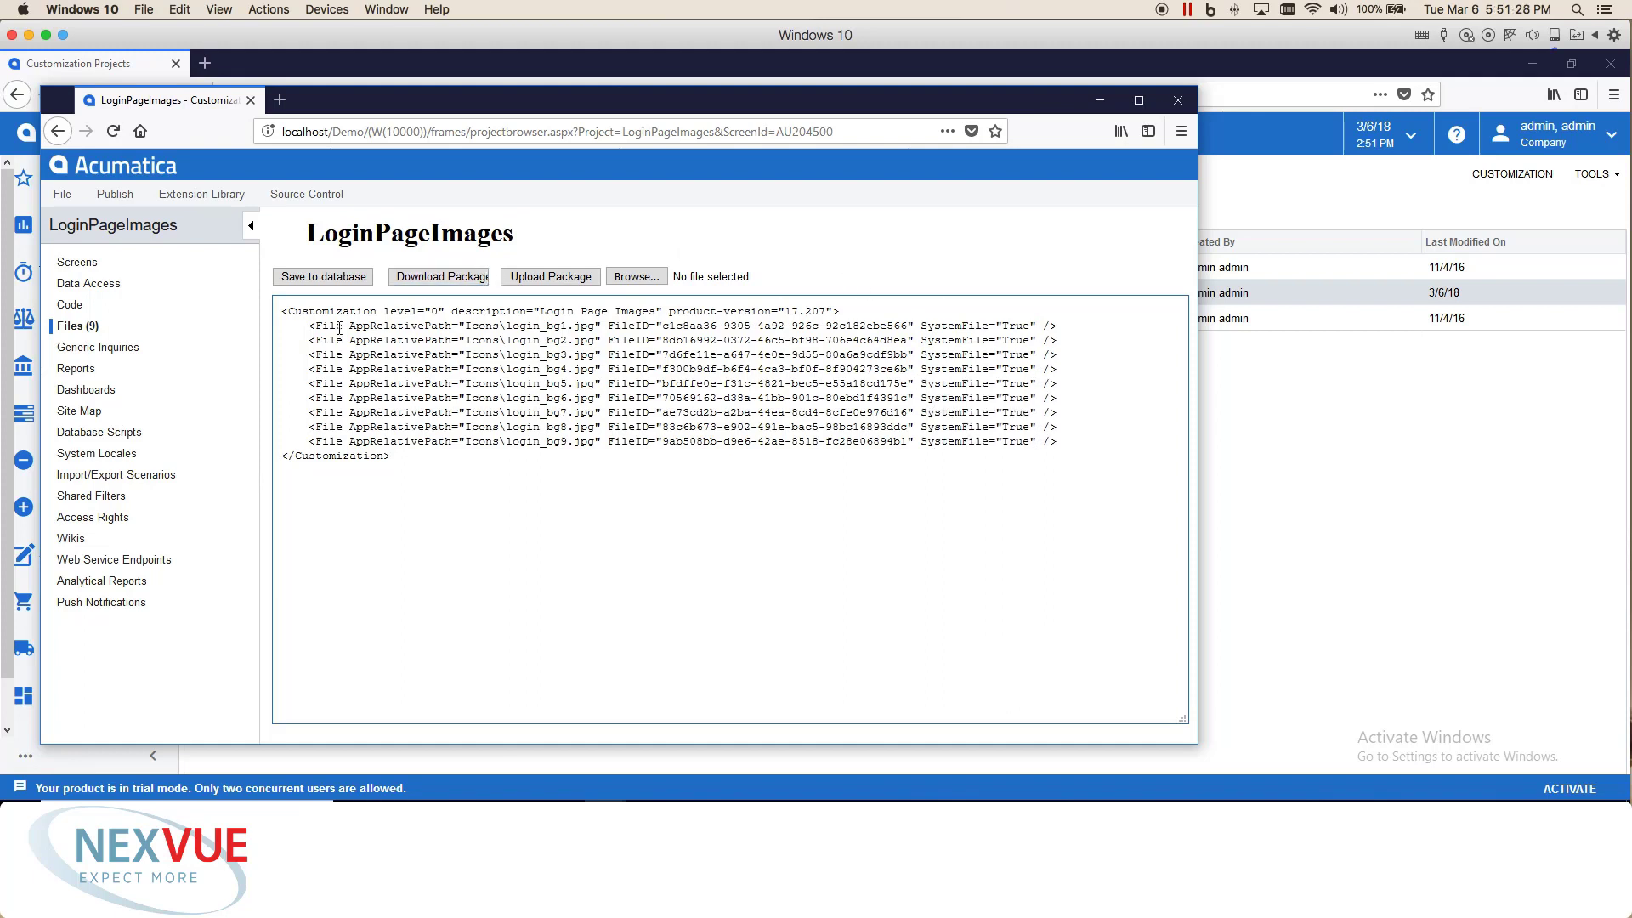
Step: Save the XML to the database, validate and publish LoginPageImages, then close the editor
left_click(317, 283)
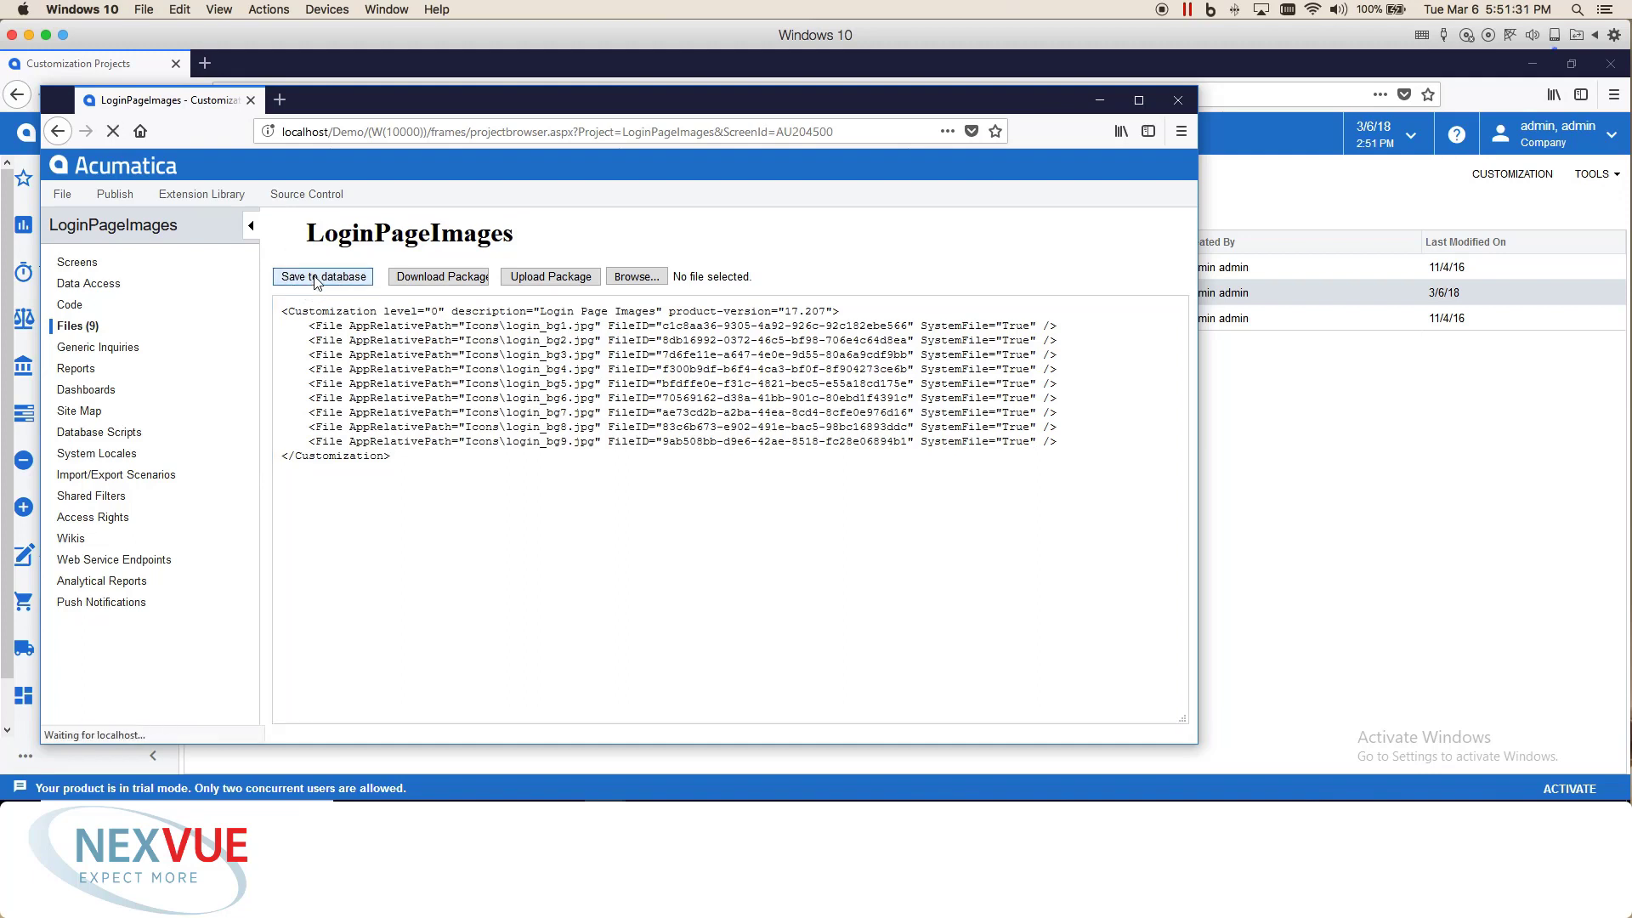
left_click(115, 194)
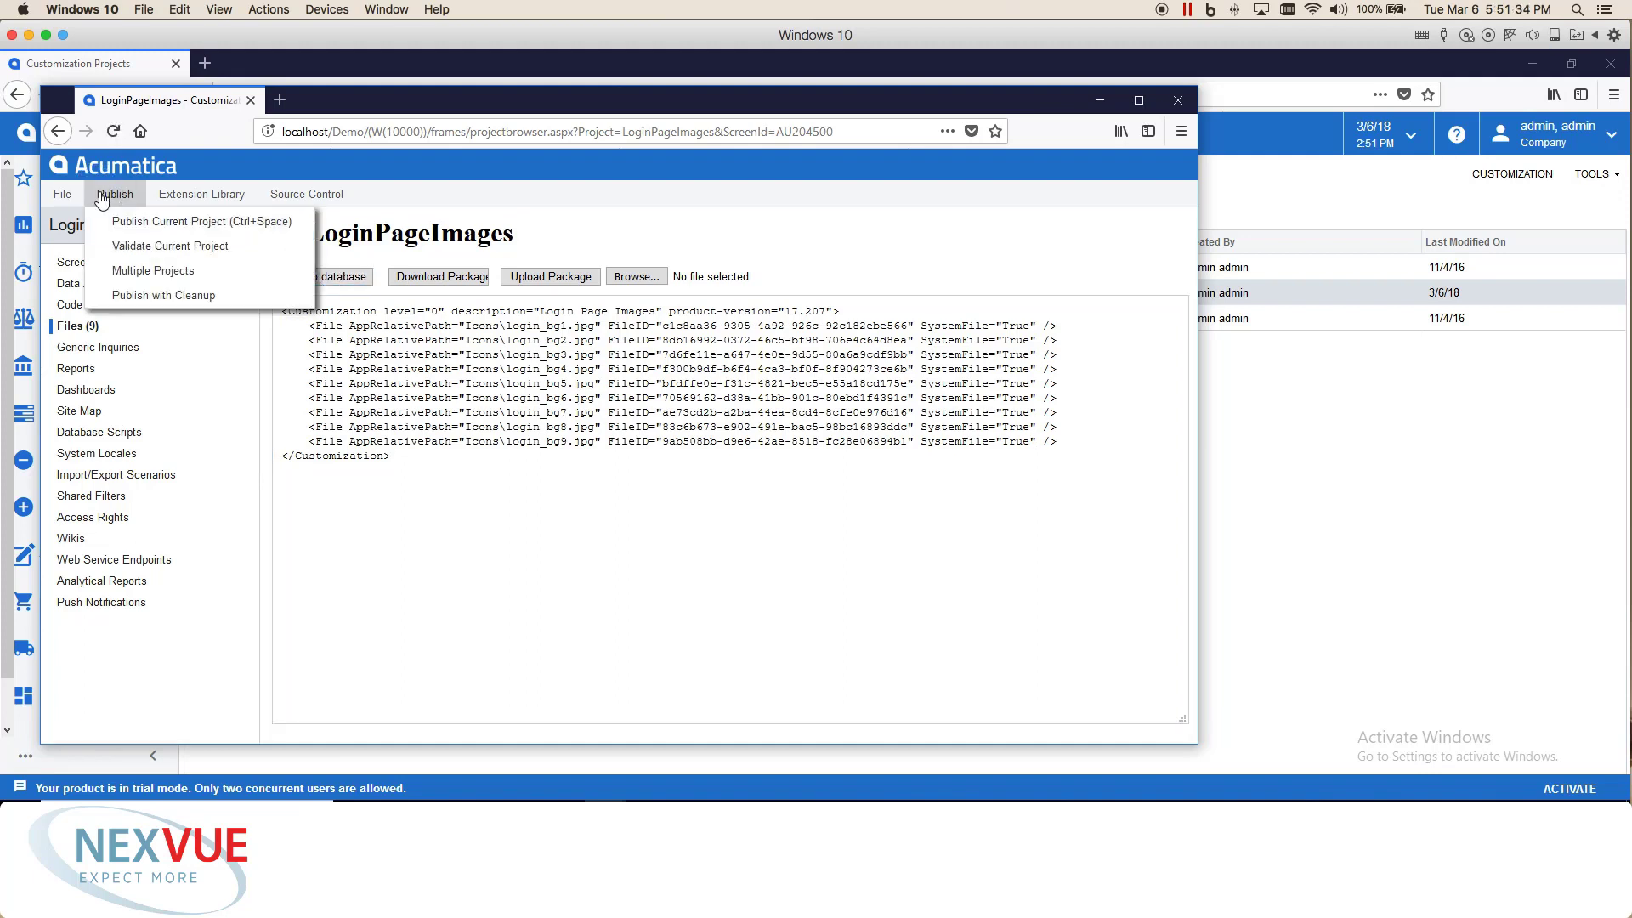
left_click(129, 249)
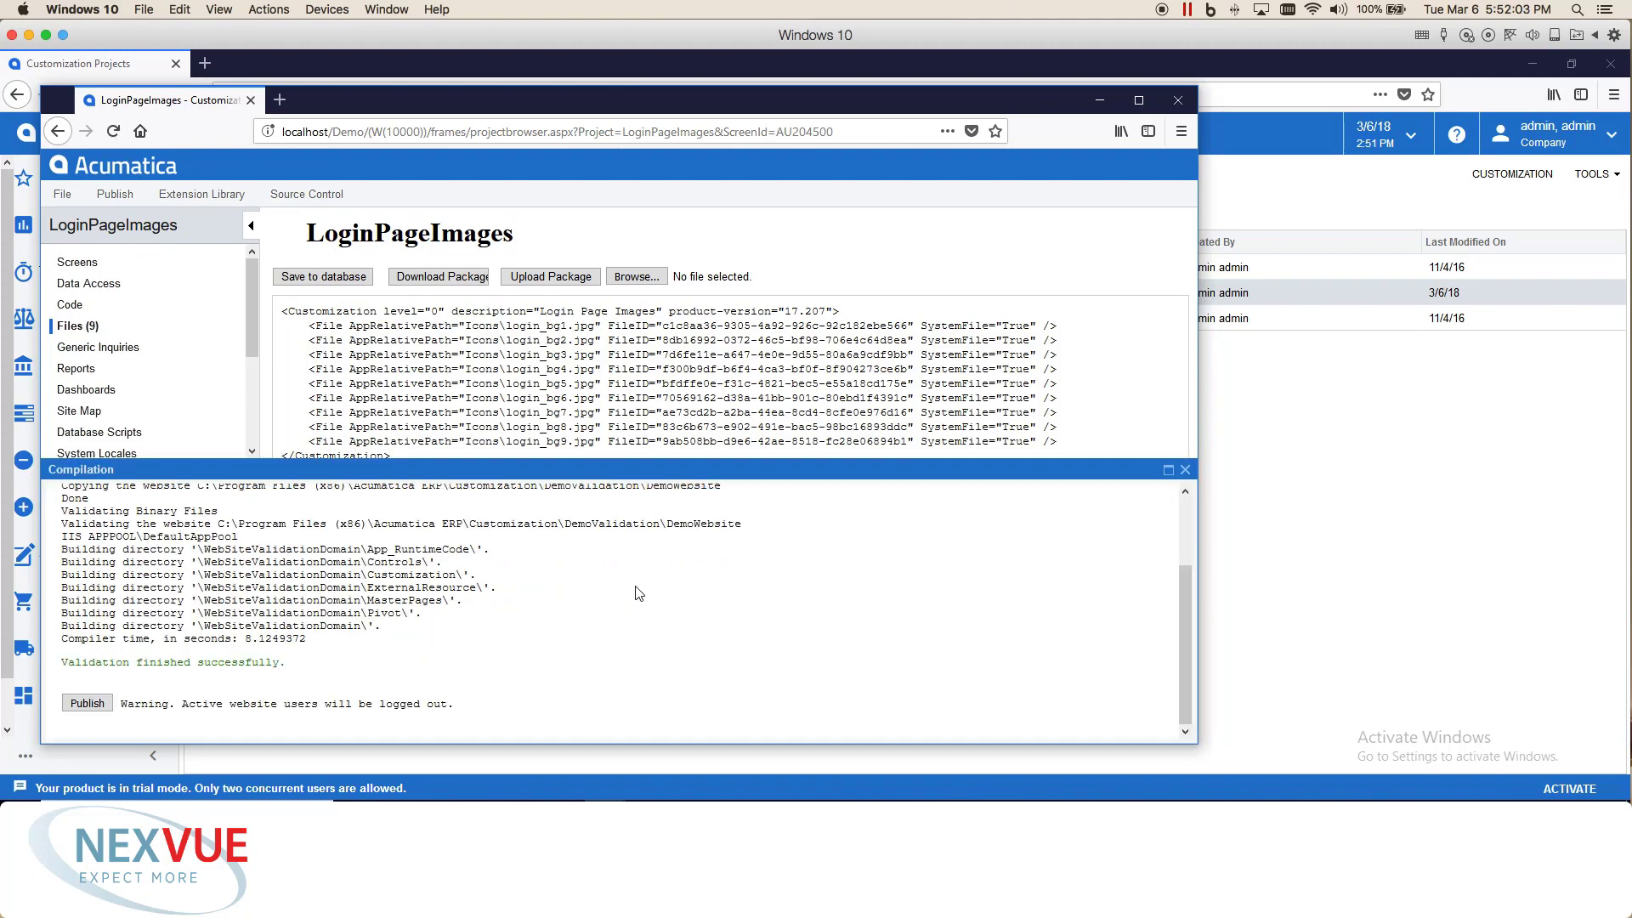
left_click(87, 704)
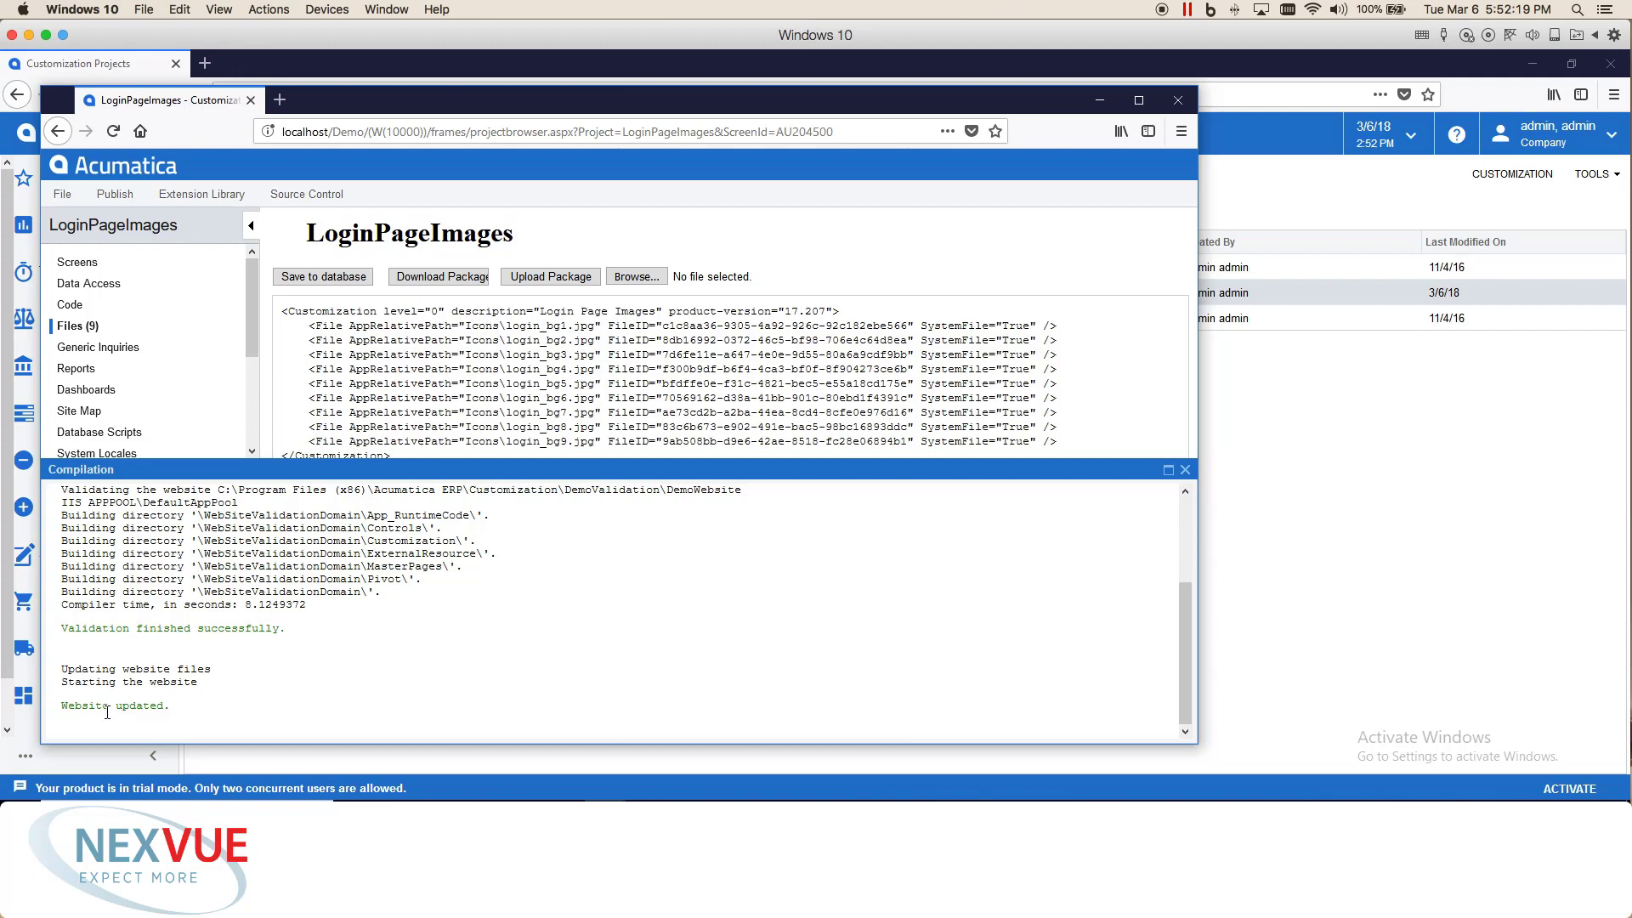
left_click(1185, 472)
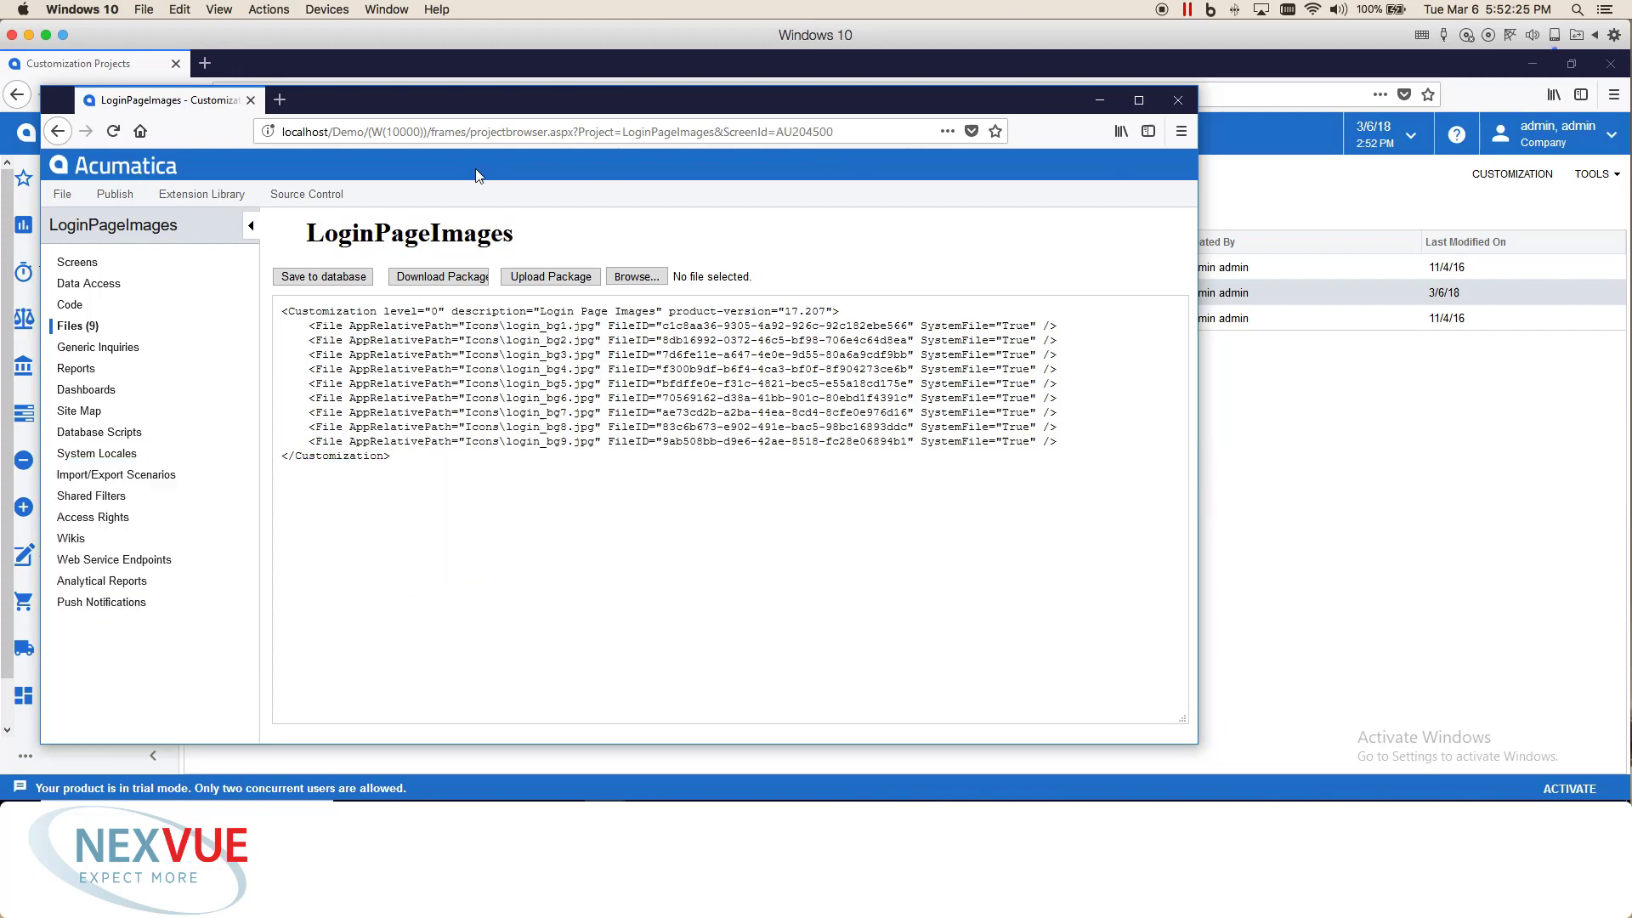
left_click(249, 101)
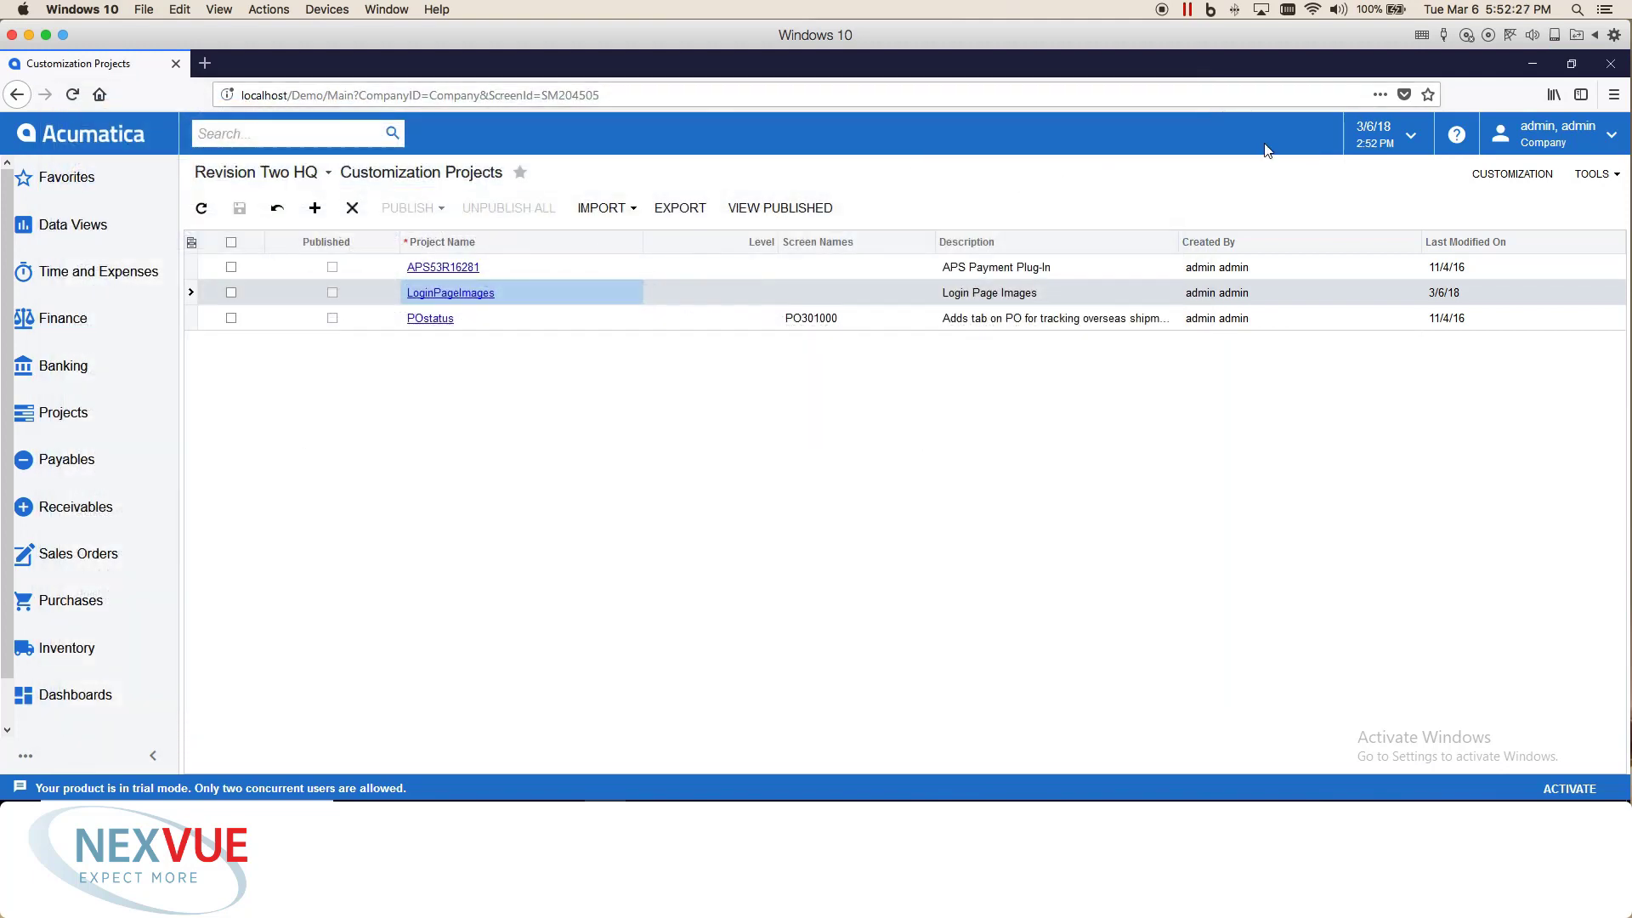
Step: Sign out and reload the login page to see the new background photos
left_click(1567, 139)
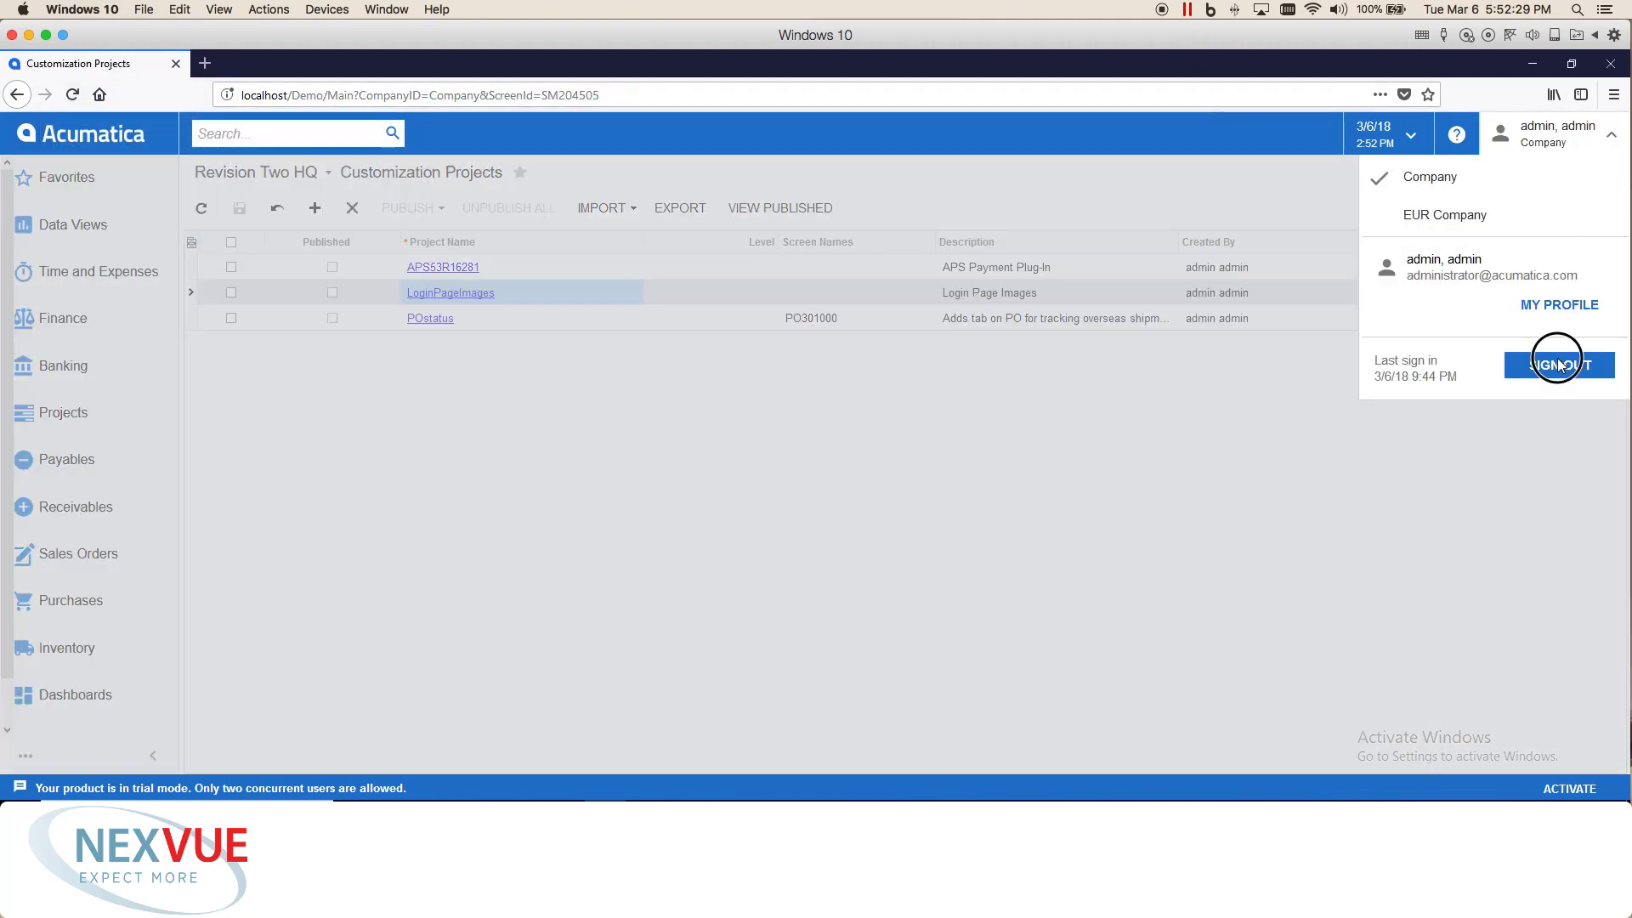
left_click(1559, 365)
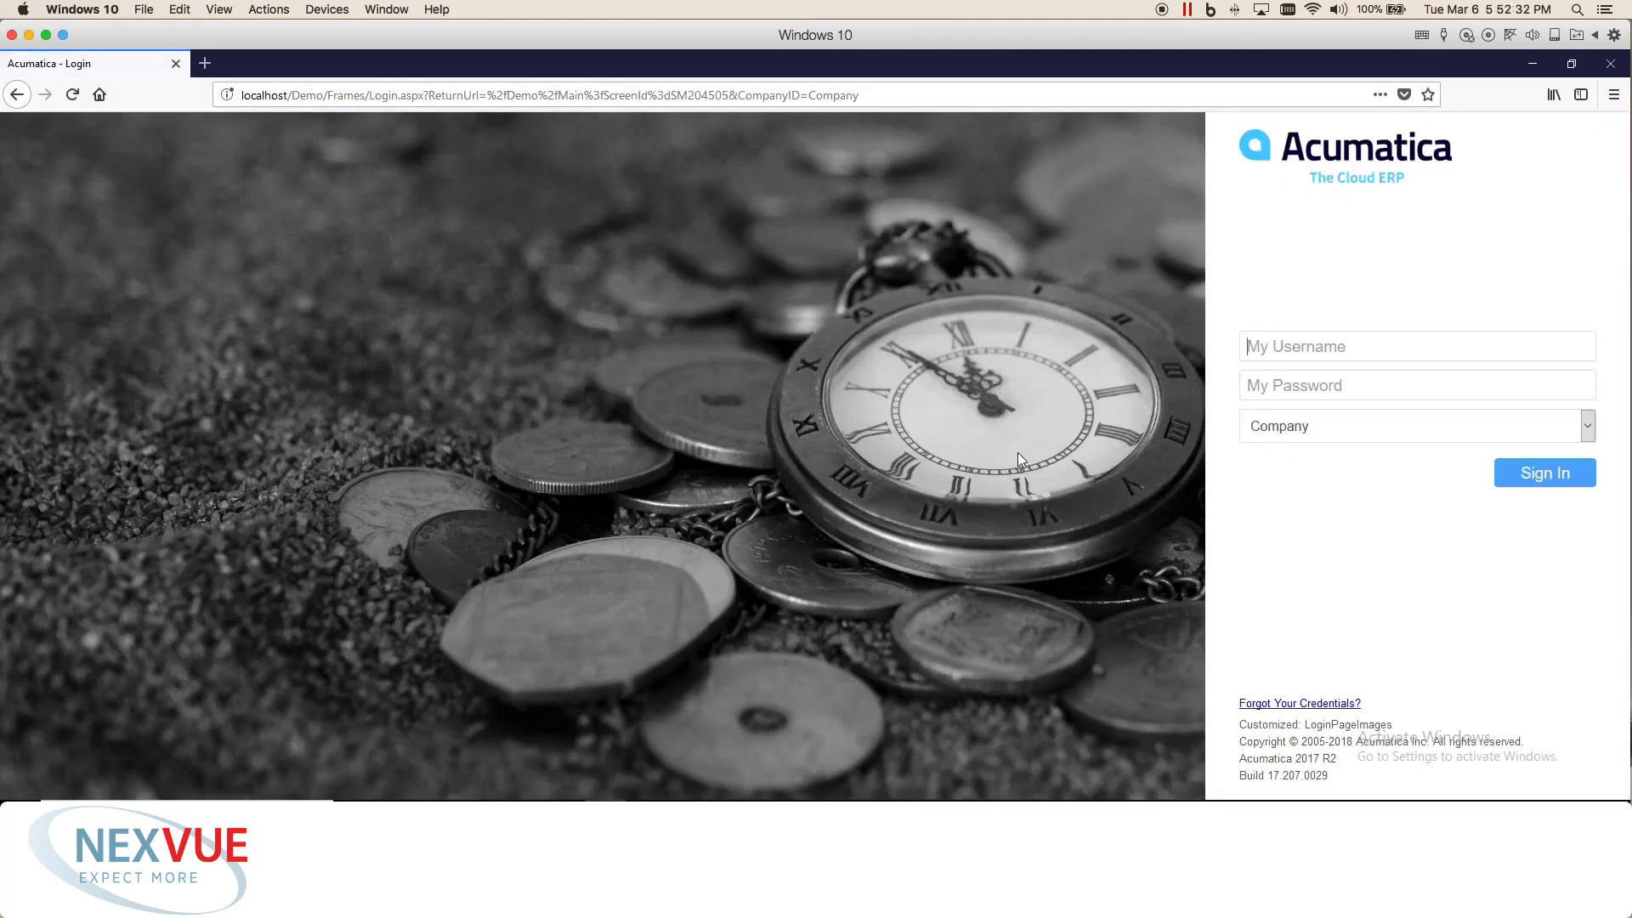
left_click(73, 95)
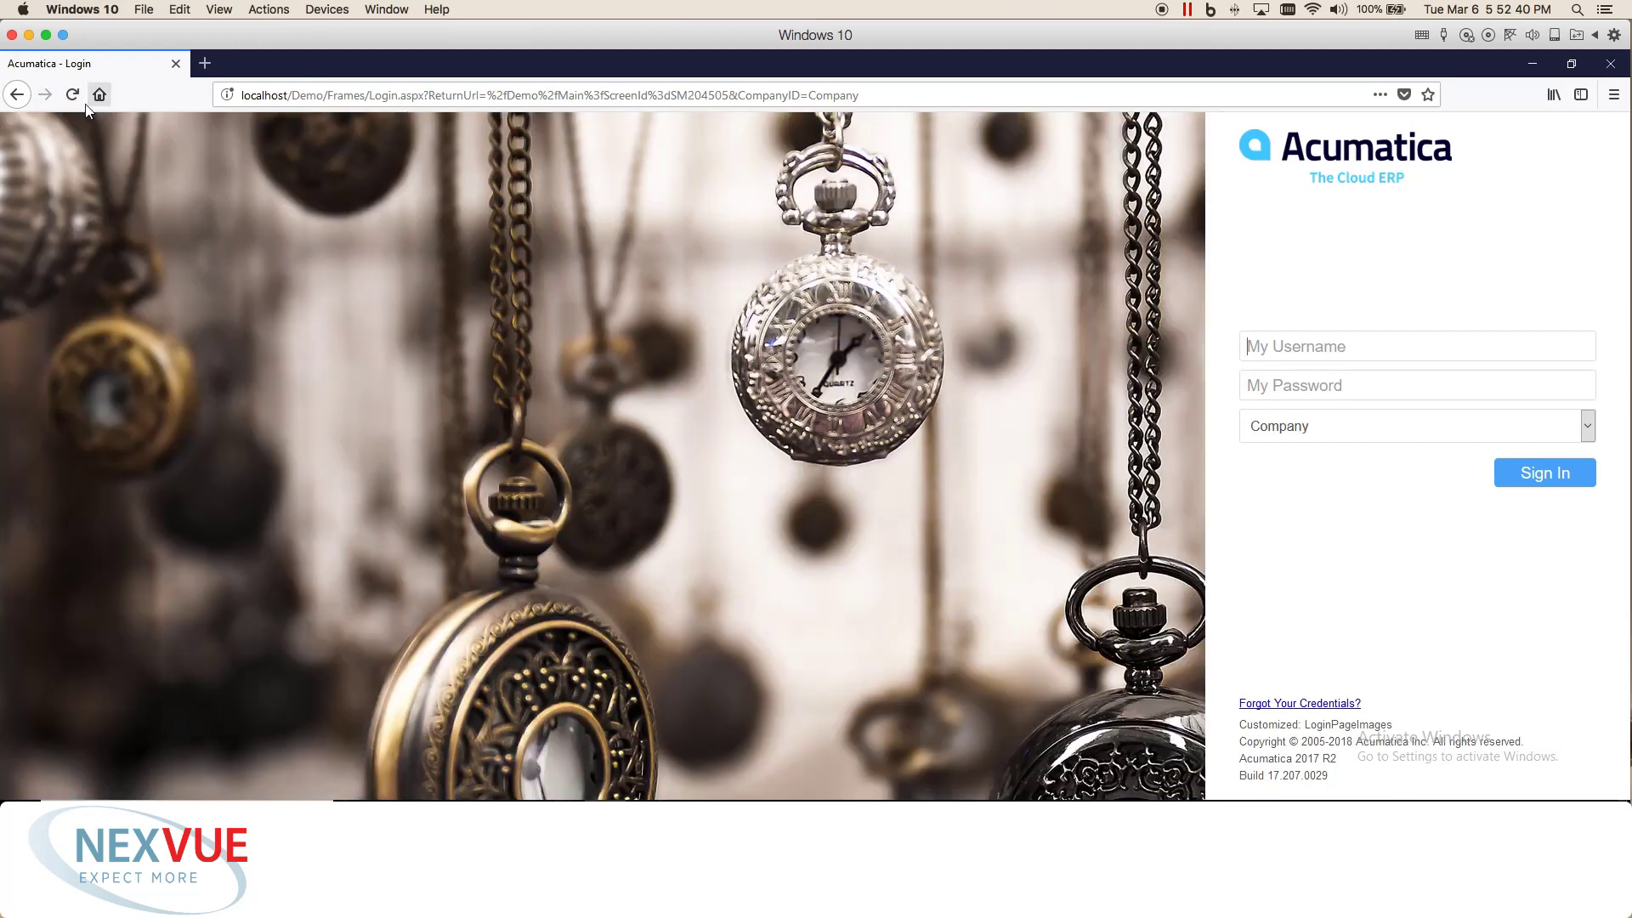
left_click(73, 95)
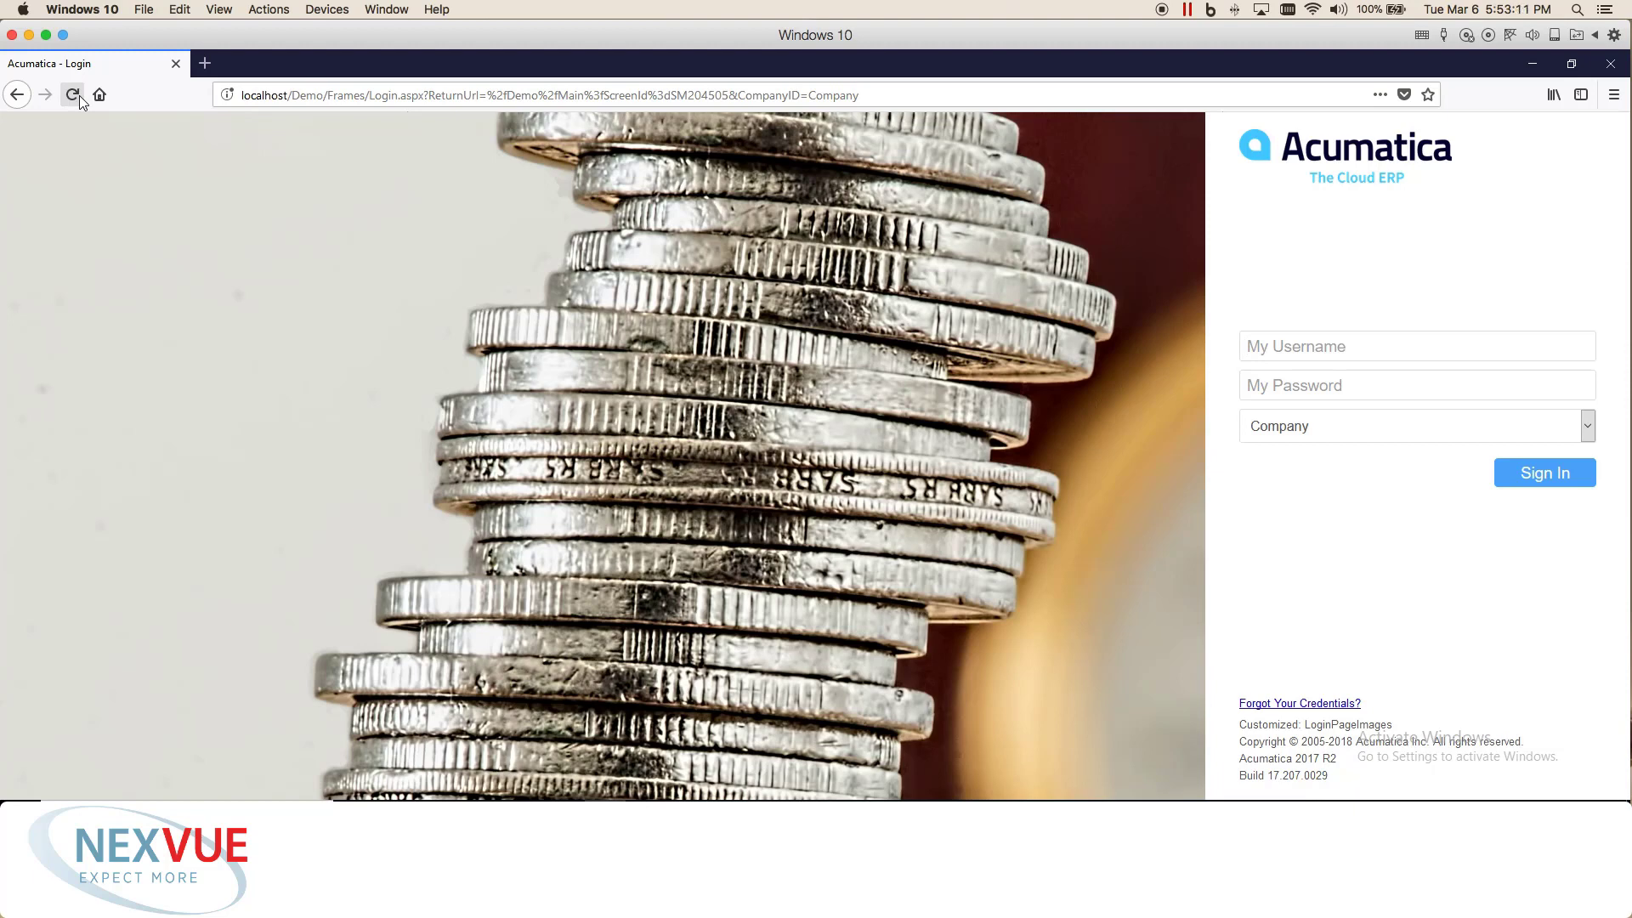
Step: Sign back in as admin with the account password
type("admin")
key("Tab")
type("********")
key("Return")
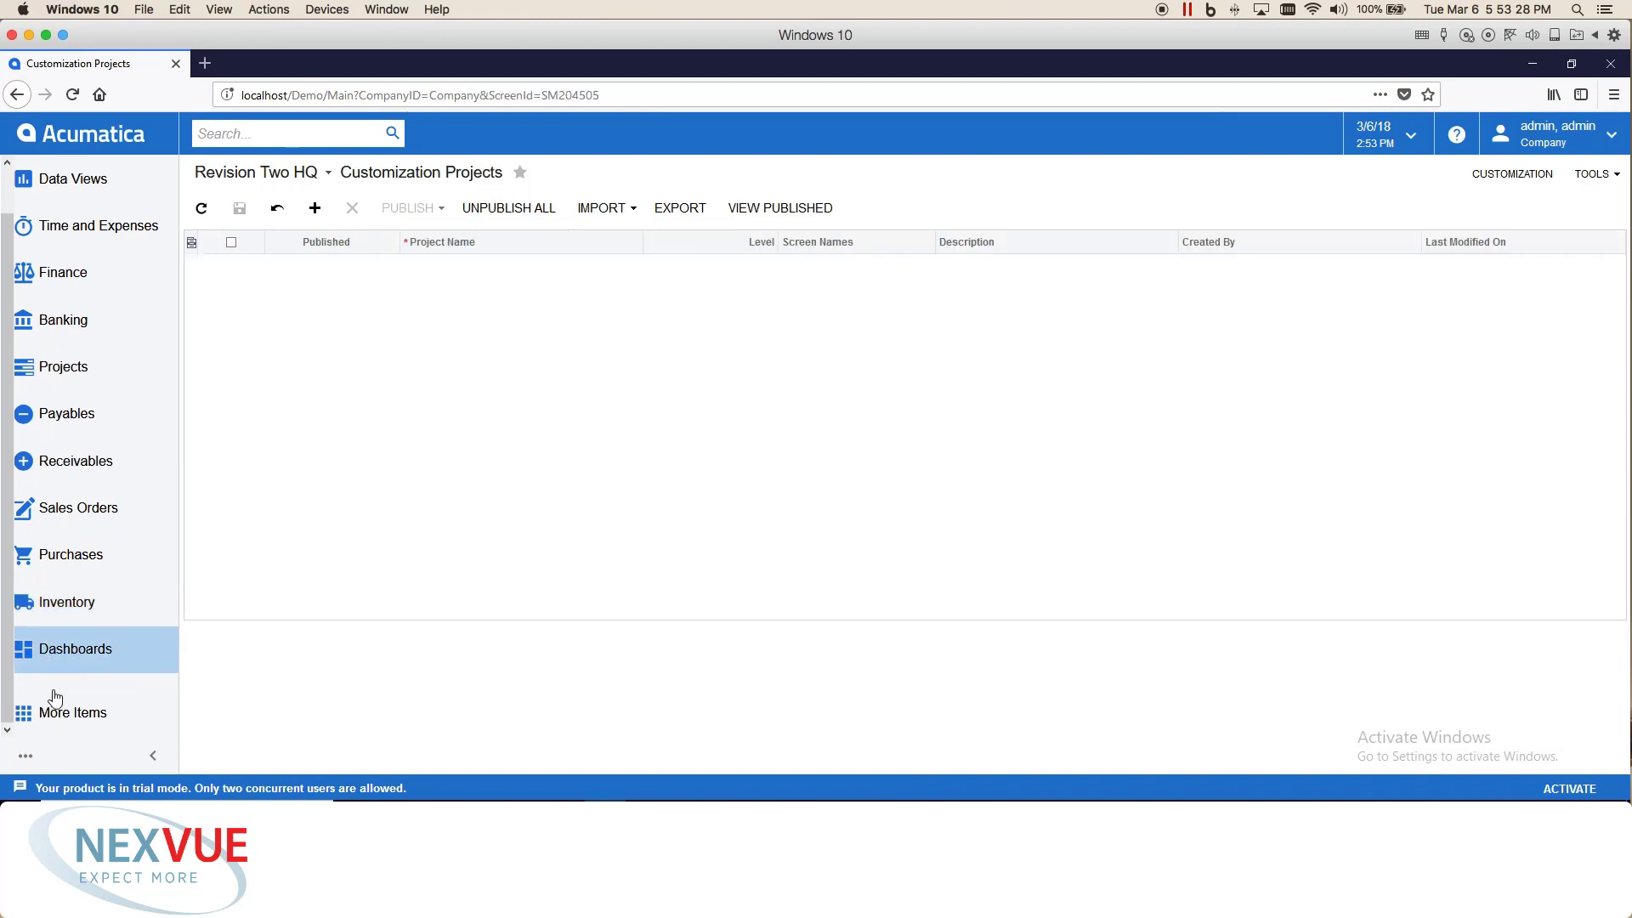
Step: Open the LoginPageImages project from Customization > Customization Projects
left_click(53, 710)
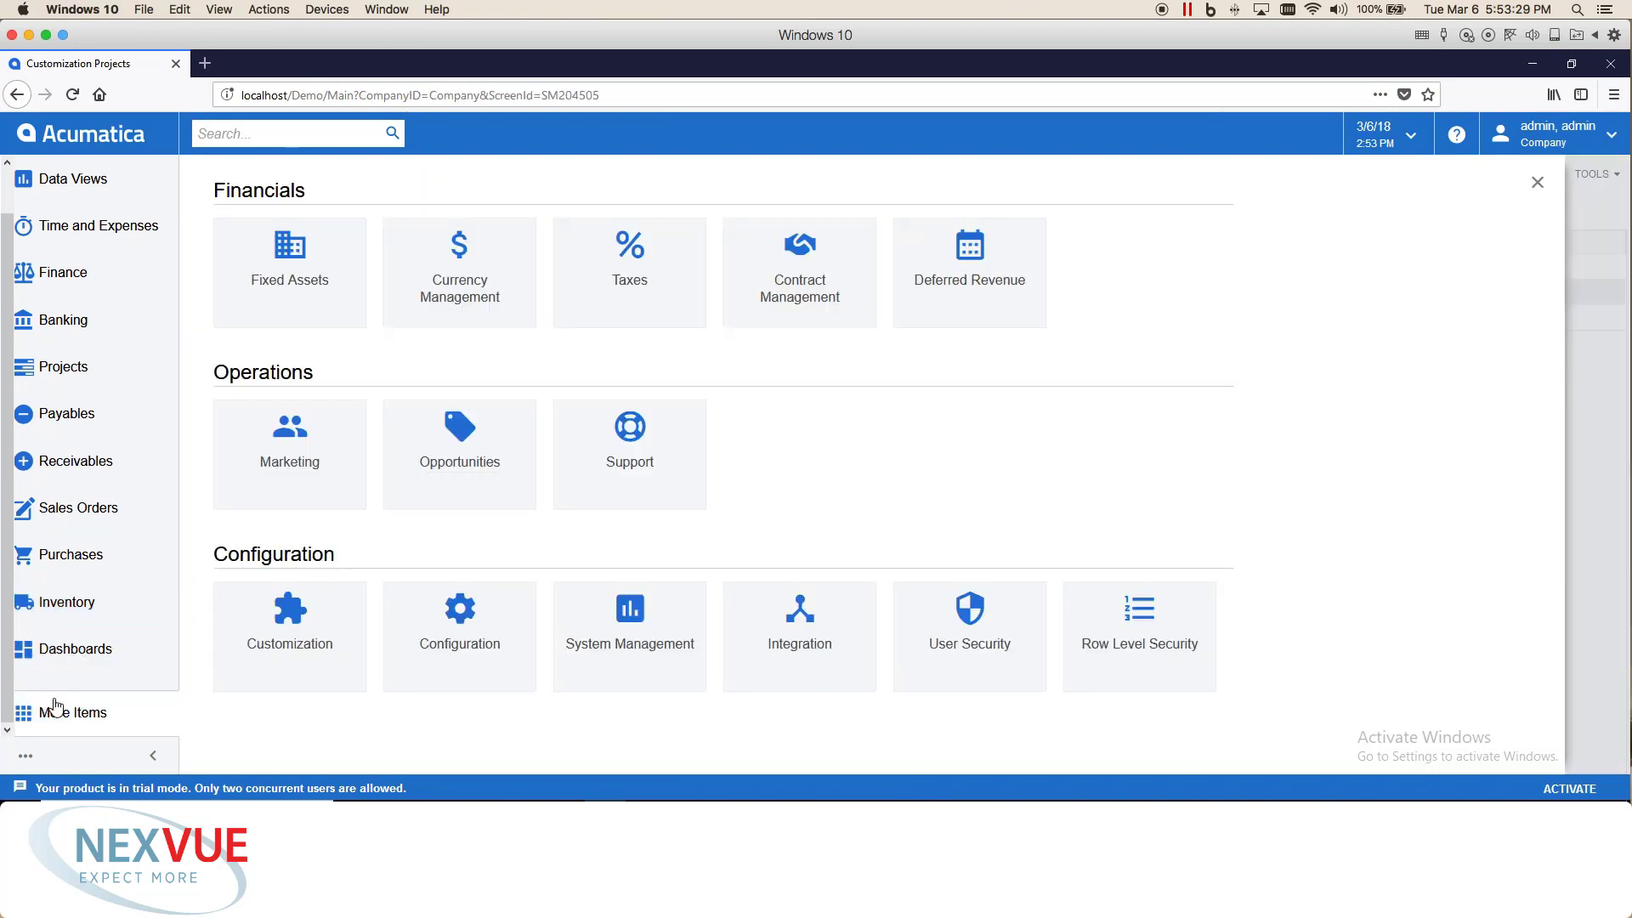
left_click(289, 633)
left_click(301, 258)
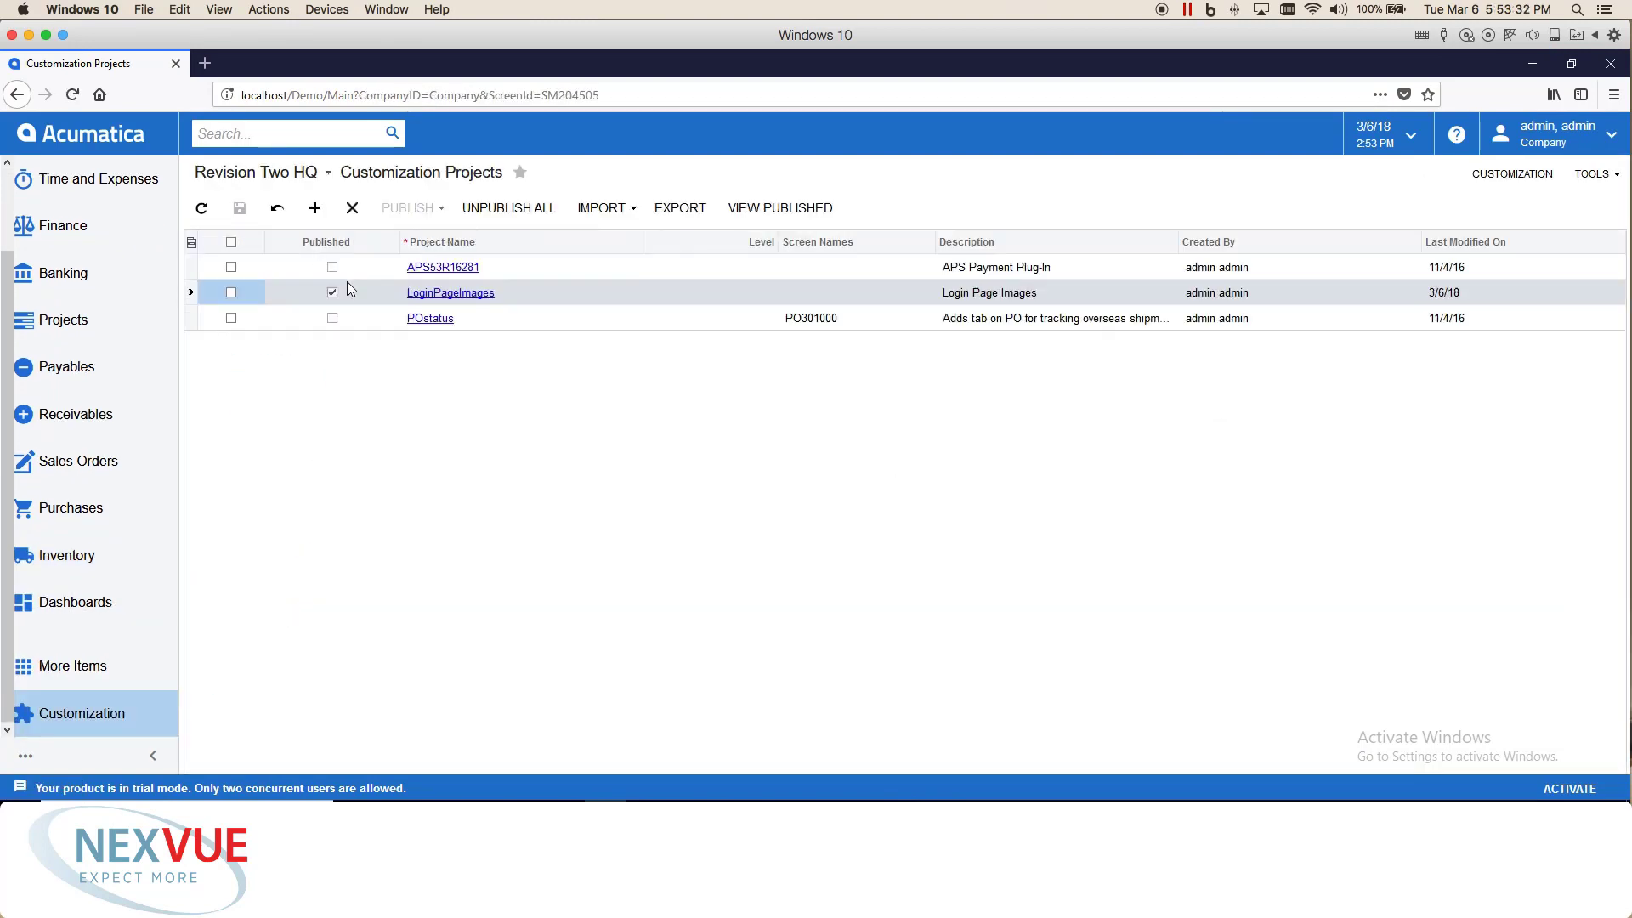
left_click(436, 298)
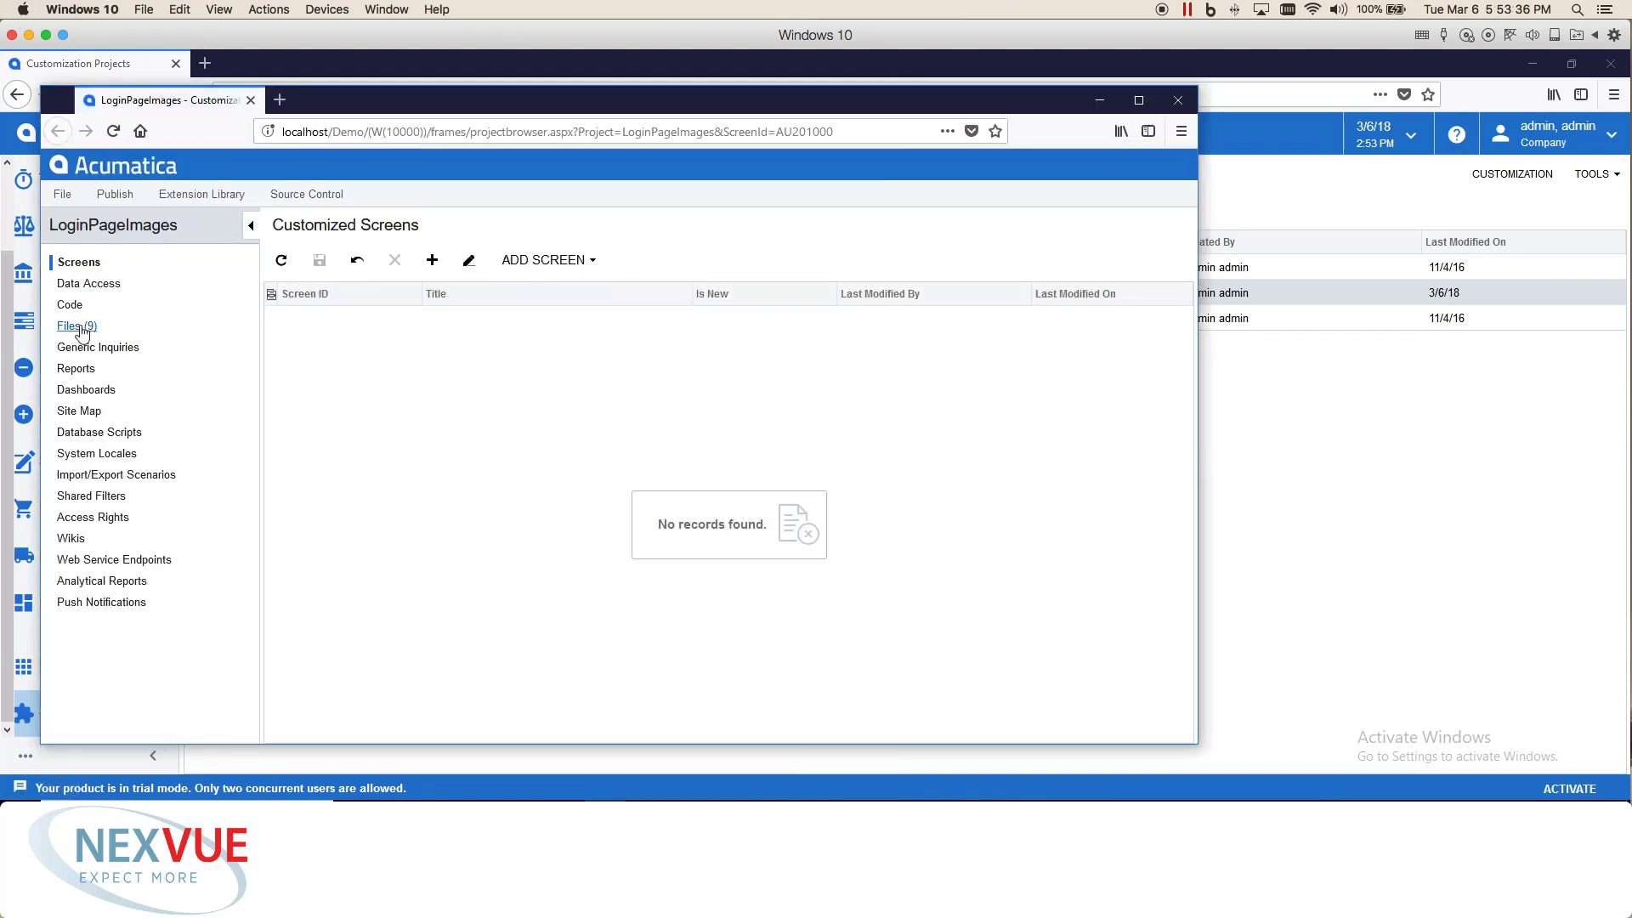
Step: Run Detect Modified Files on the nine files, confirm none changed, and close the project
left_click(83, 329)
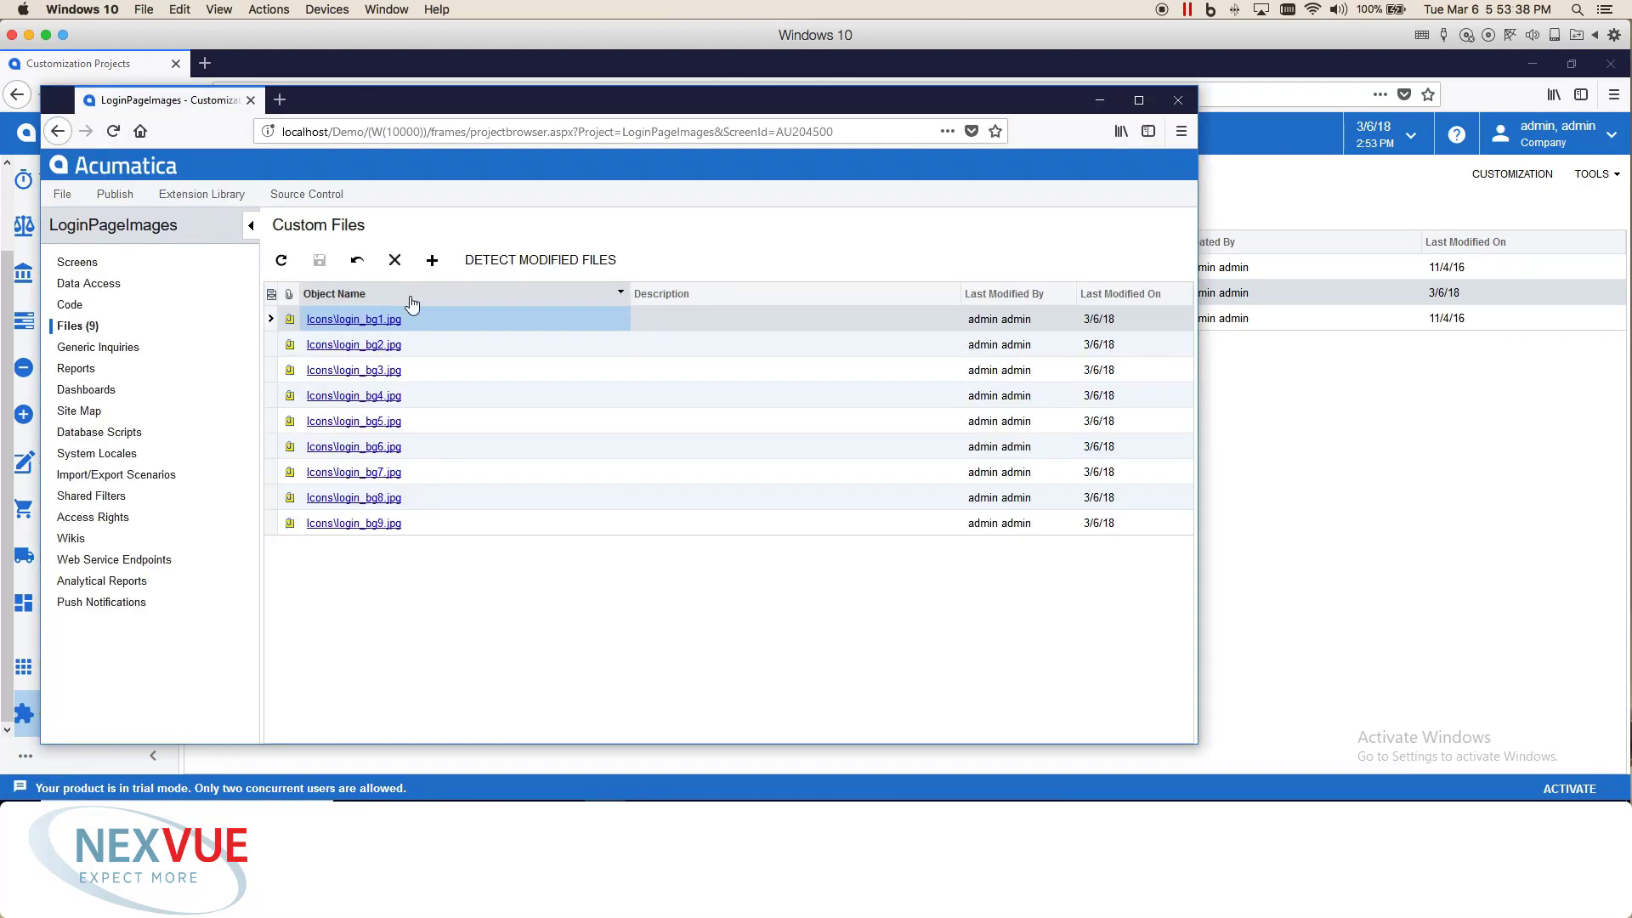
left_click(518, 265)
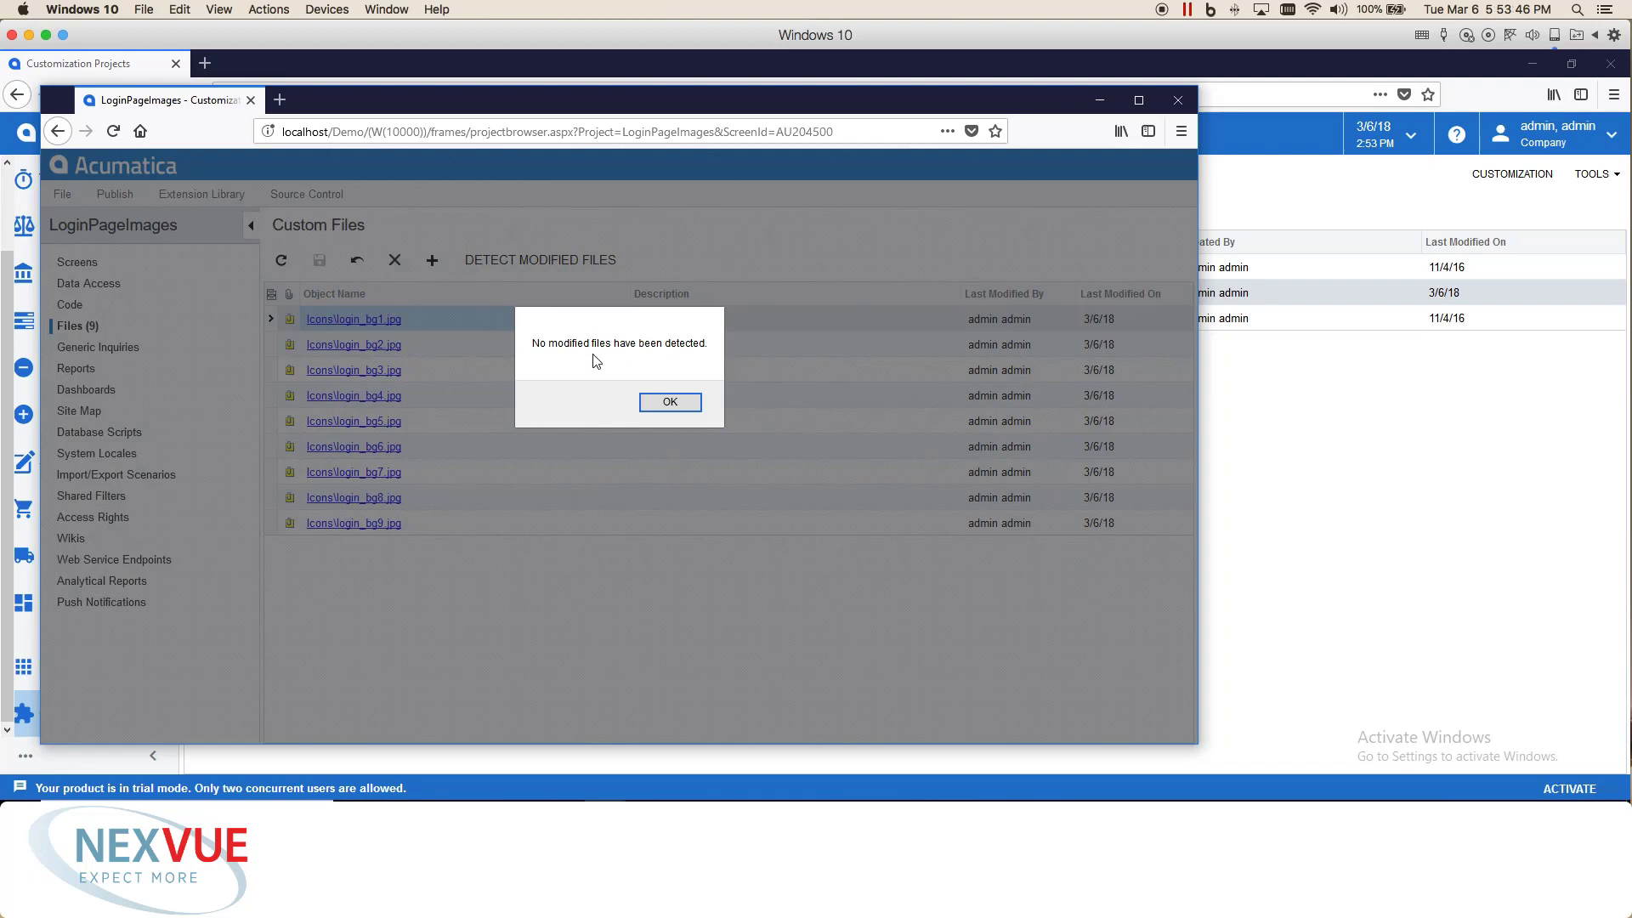
left_click(658, 406)
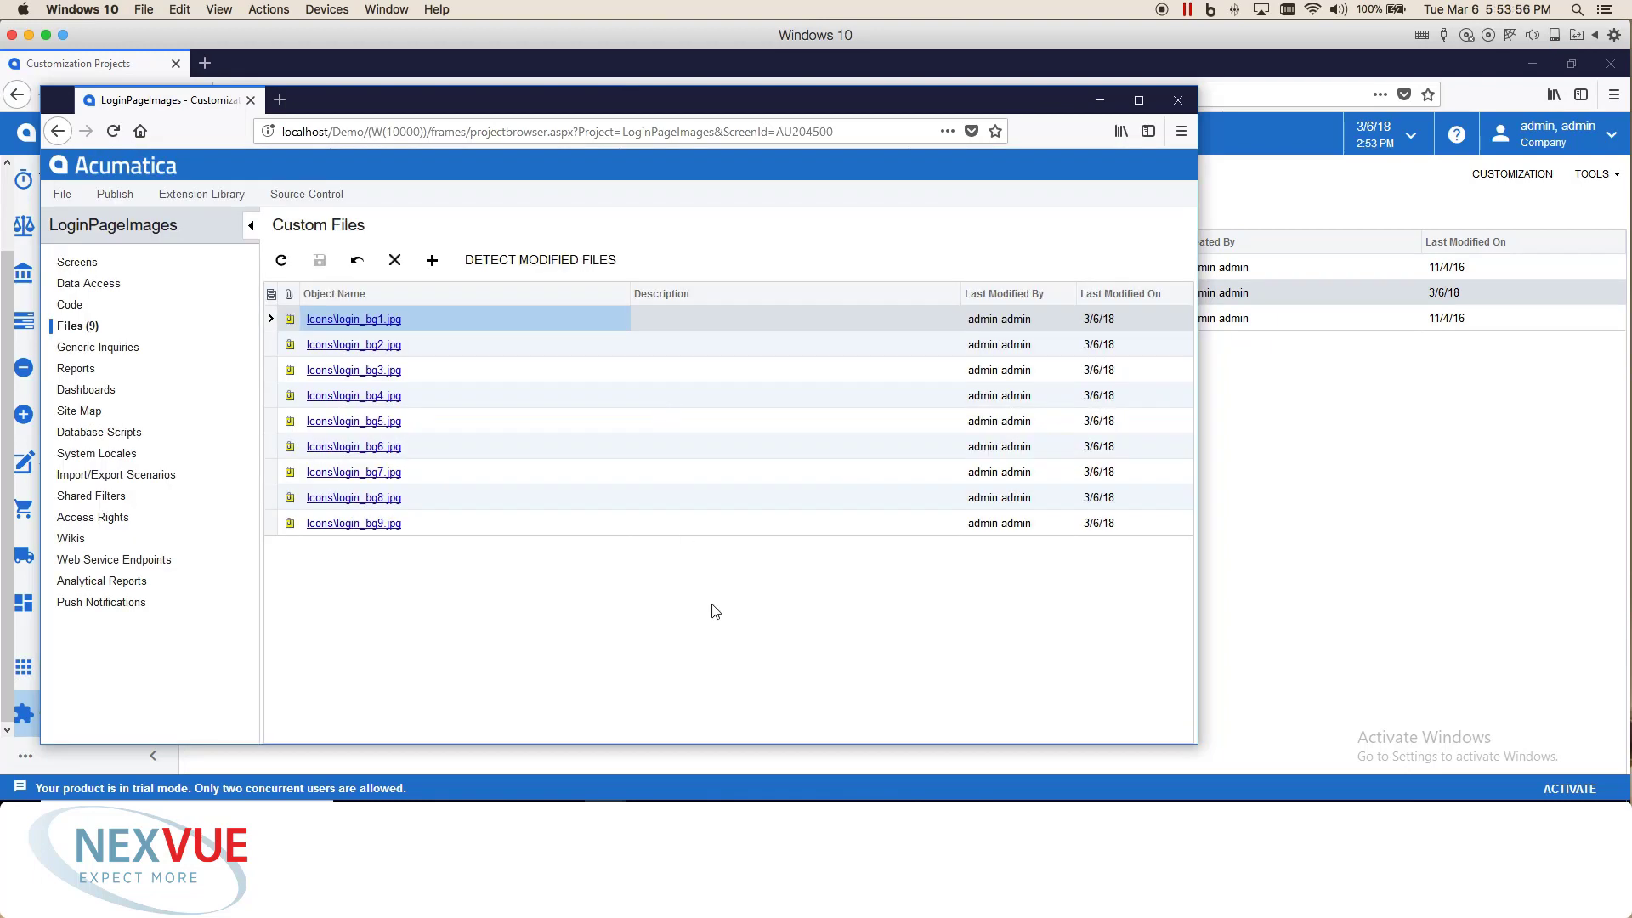
left_click(1177, 101)
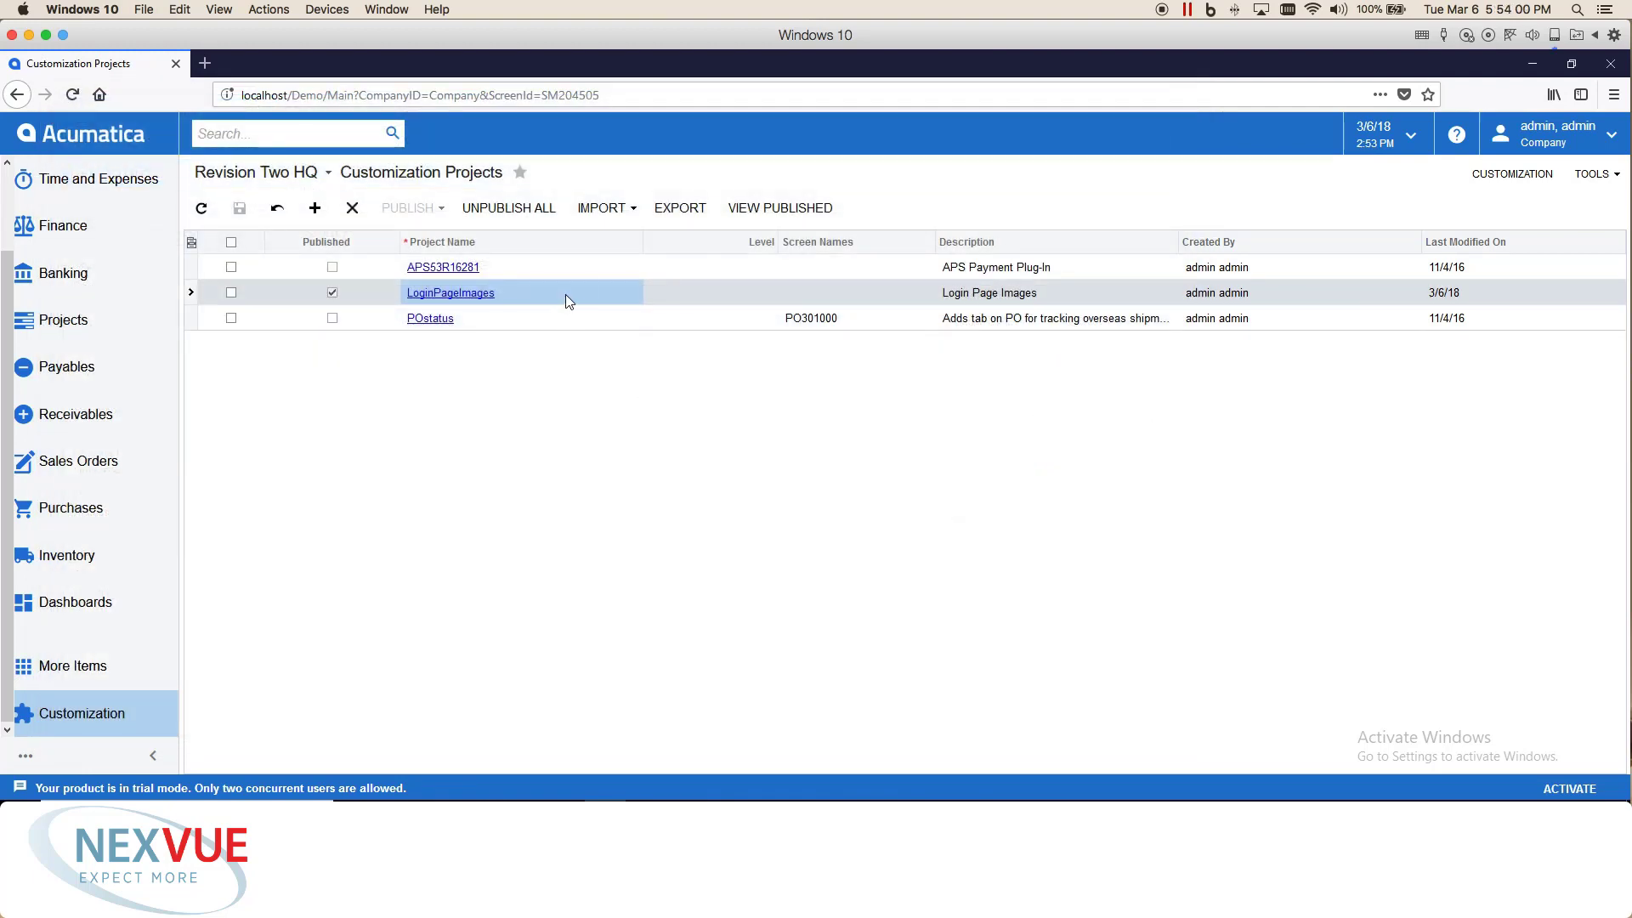
Step: Export the project and select the saved LoginPageImages.zip in the Downloads folder
left_click(677, 213)
left_click(771, 481)
mouse_move(438, 818)
left_click(505, 756)
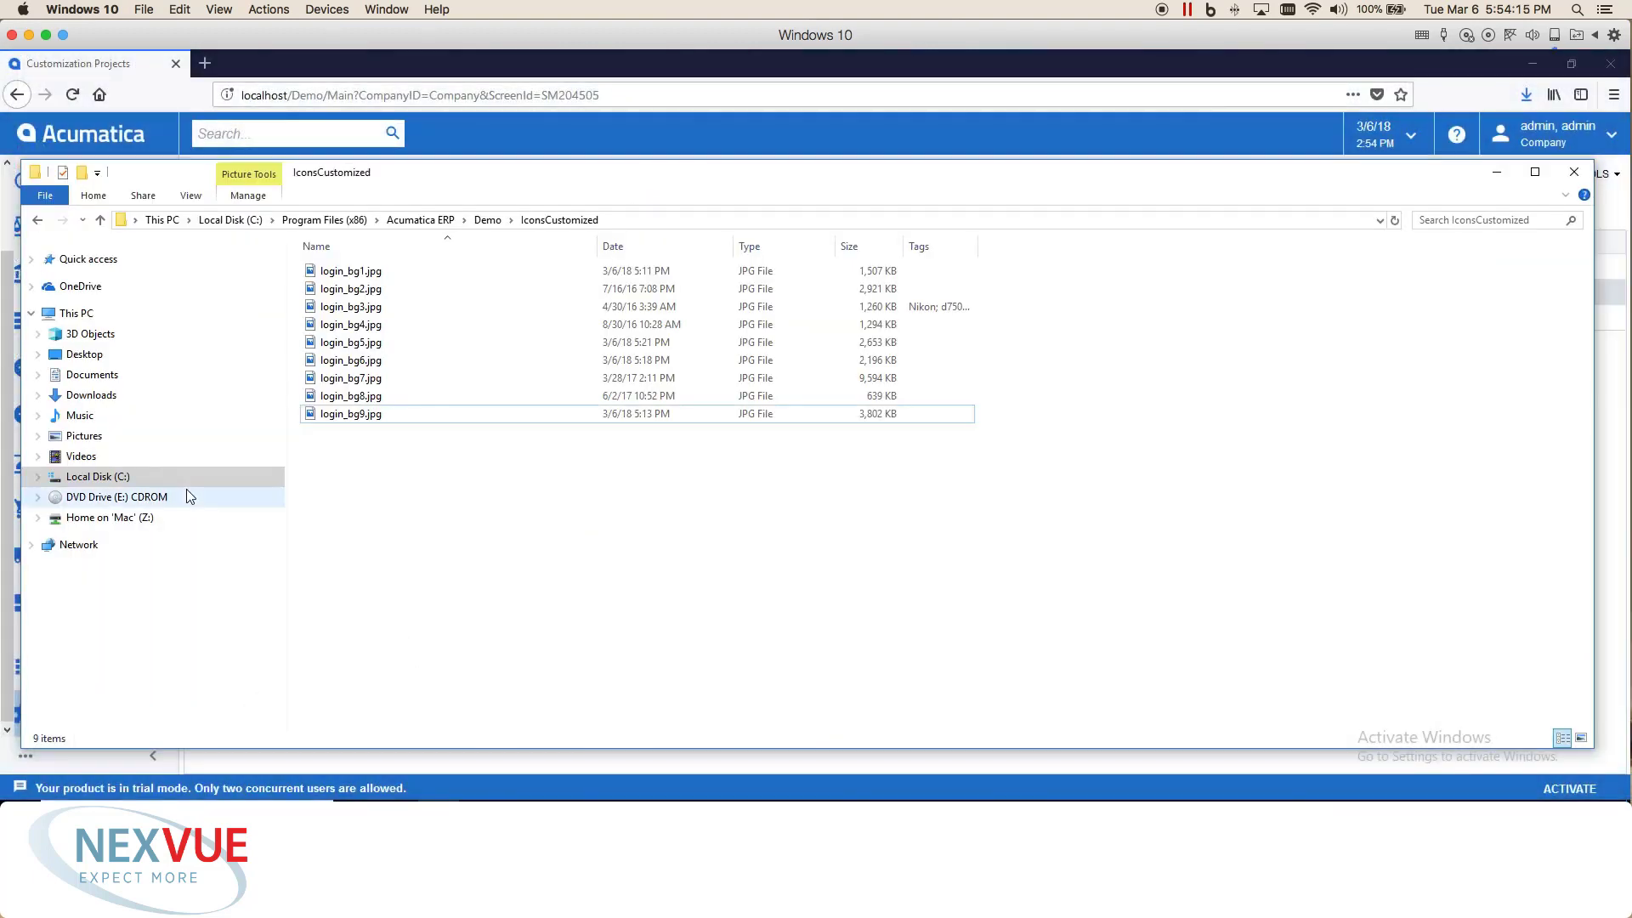
left_click(102, 395)
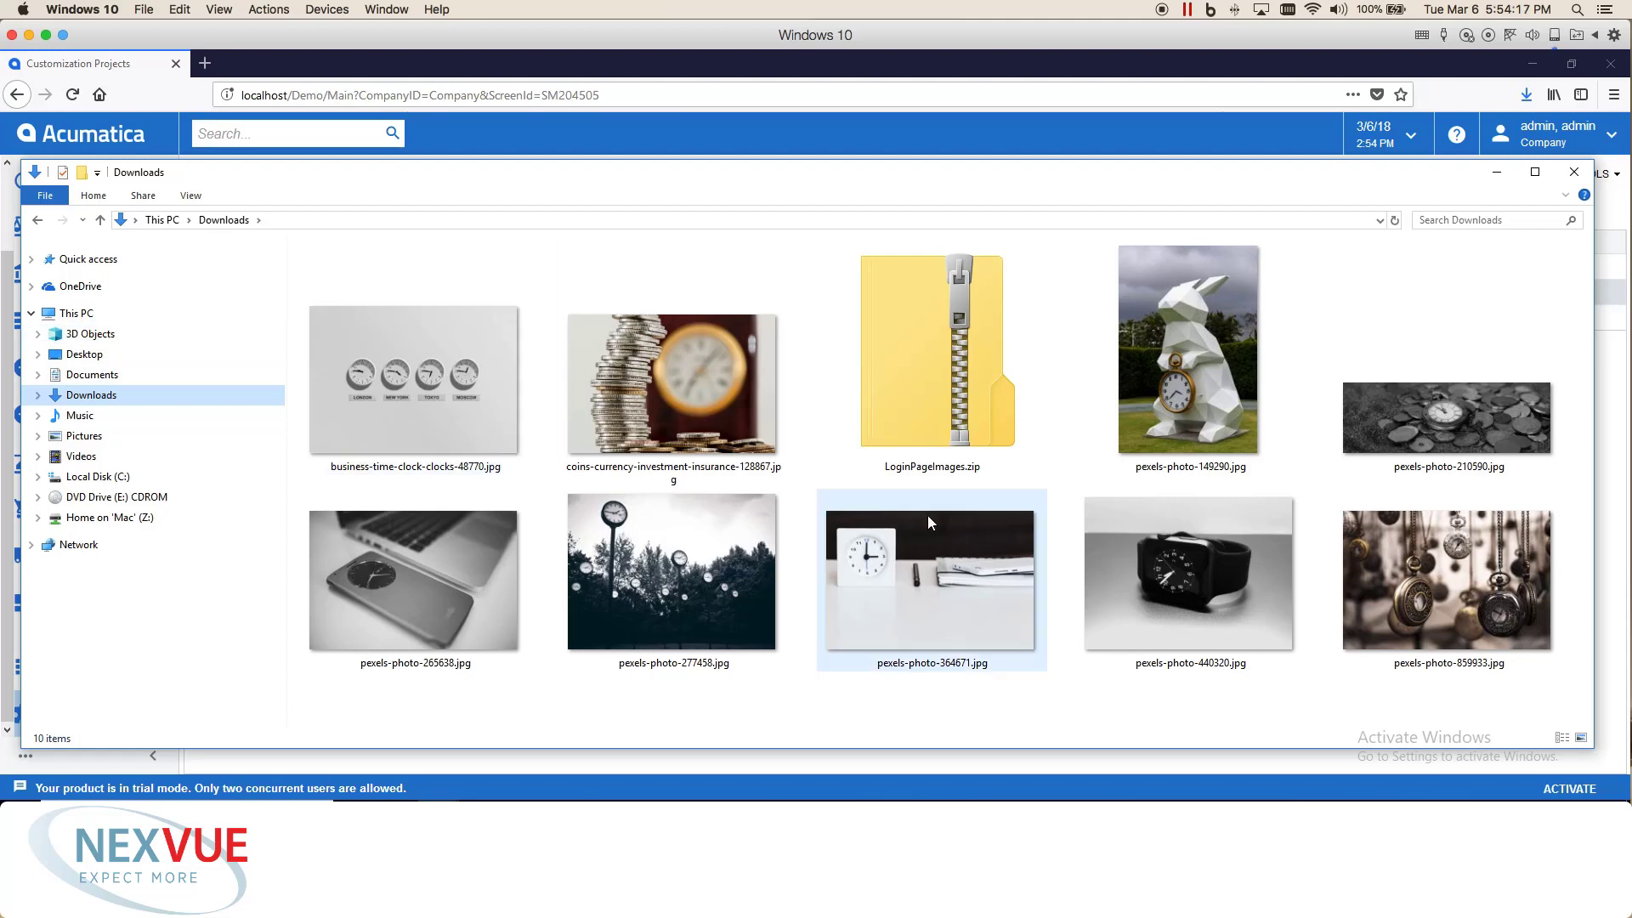
left_click(908, 381)
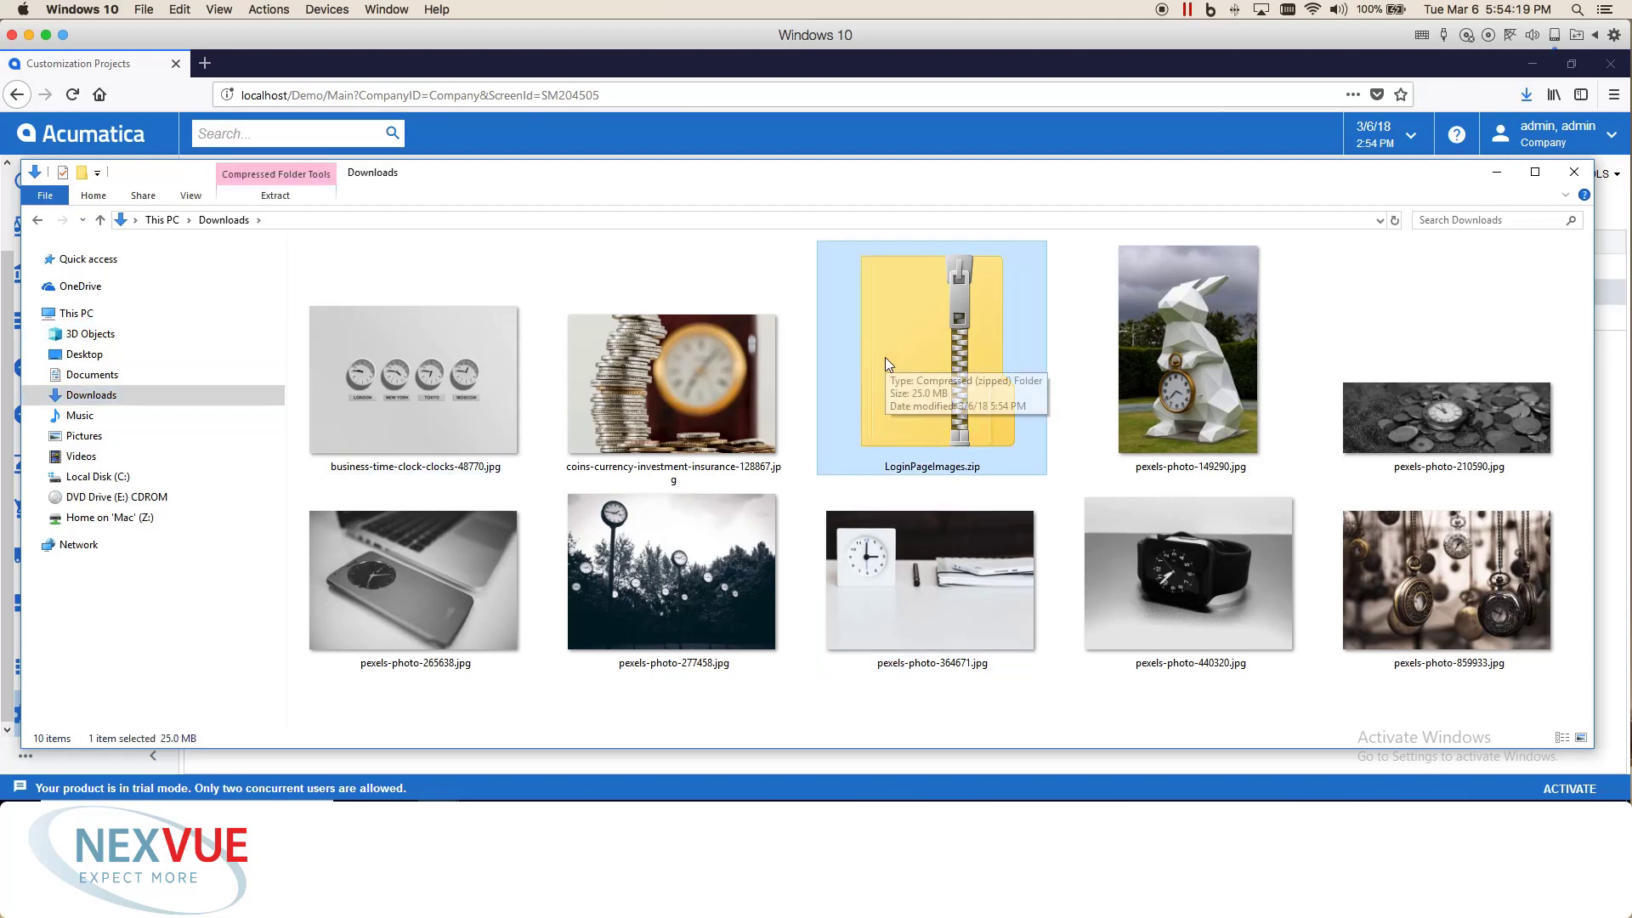